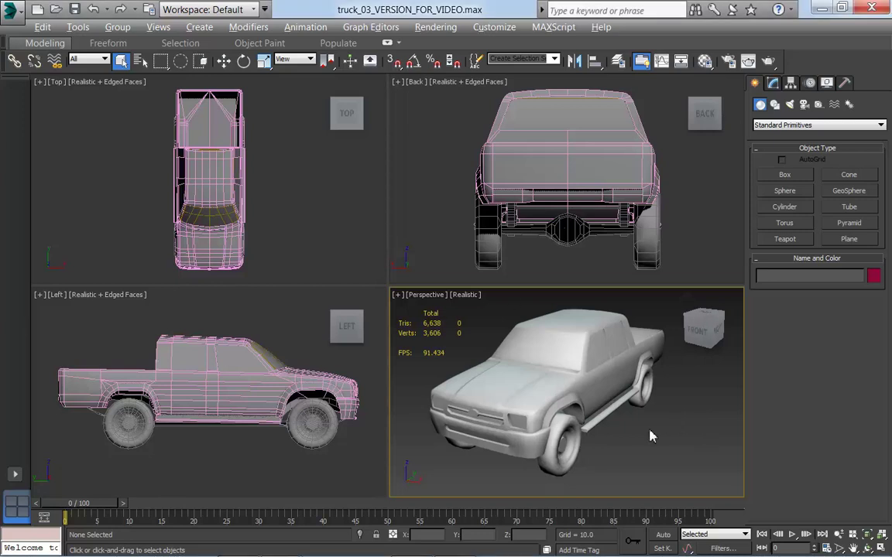
Maximize the Perspective viewport on the truck and turn on Edged Faces display.
key(alt+w)
drag(594, 337, 461, 345)
mouse_move(461, 345)
alt+middle_down()
mouse_move(533, 318)
mouse_move(454, 304)
mouse_move(591, 339)
mouse_move(450, 354)
mouse_move(444, 342)
mouse_move(507, 321)
alt+middle_up()
alt+middle_drag(373, 315, 397, 291)
scroll(449, 309, down, 2)
scroll(473, 293, down, 2)
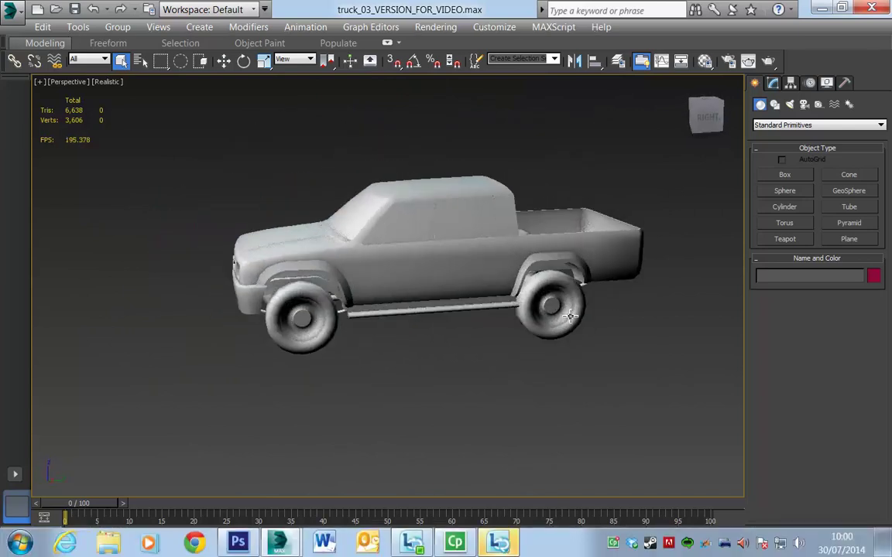
key(F4)
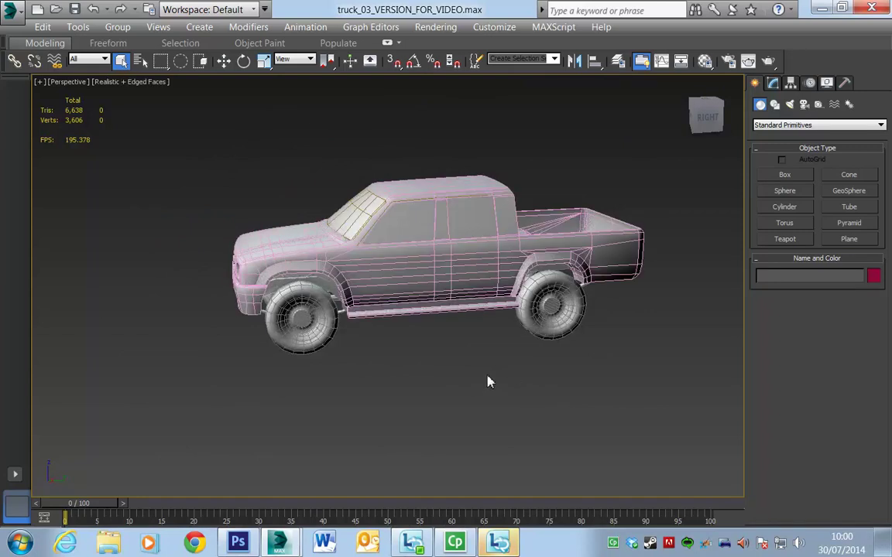
Examine the truck's wireframe around the side, wheels, tailgate, load bed and front.
alt+middle_drag(524, 346, 566, 327)
scroll(502, 305, up, 3)
alt+drag(567, 327, 554, 325)
alt+middle_drag(554, 325, 341, 294)
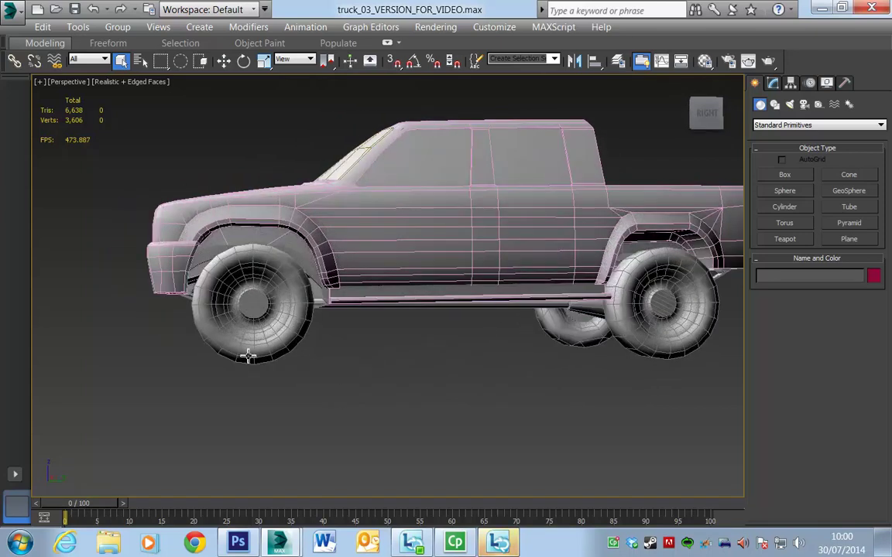
alt+middle_drag(486, 352, 488, 299)
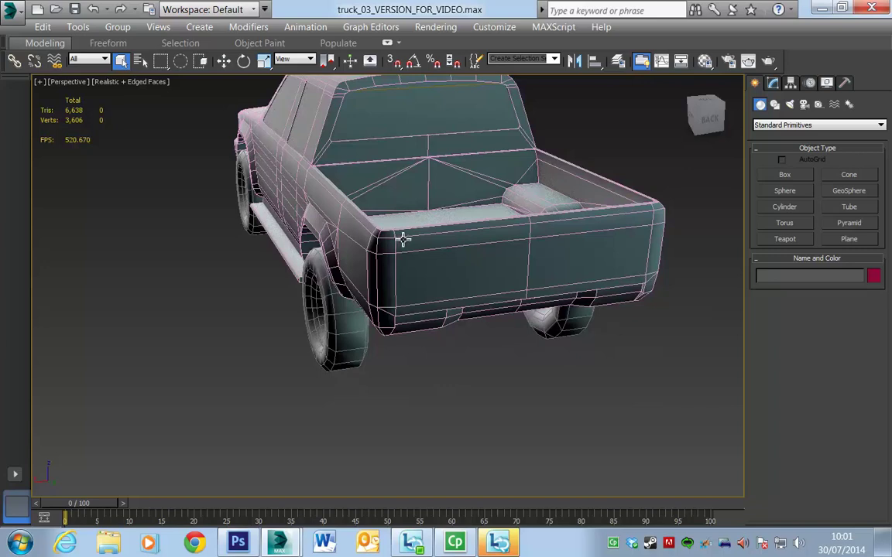
alt+middle_drag(619, 261, 442, 234)
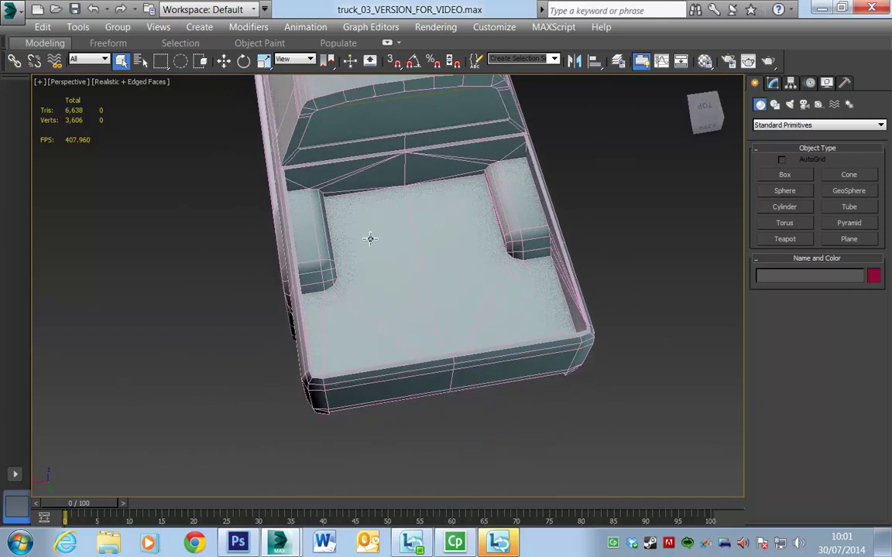
alt+middle_drag(446, 296, 534, 255)
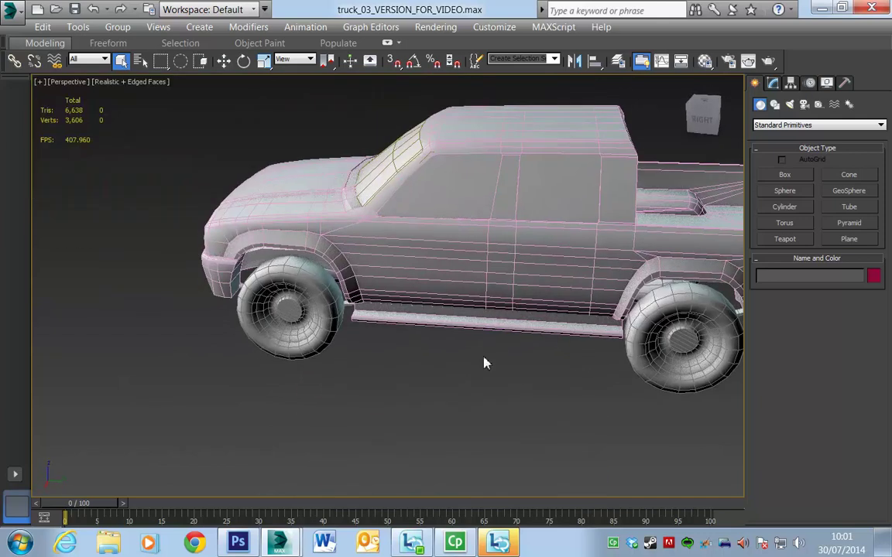
alt+middle_drag(484, 360, 490, 329)
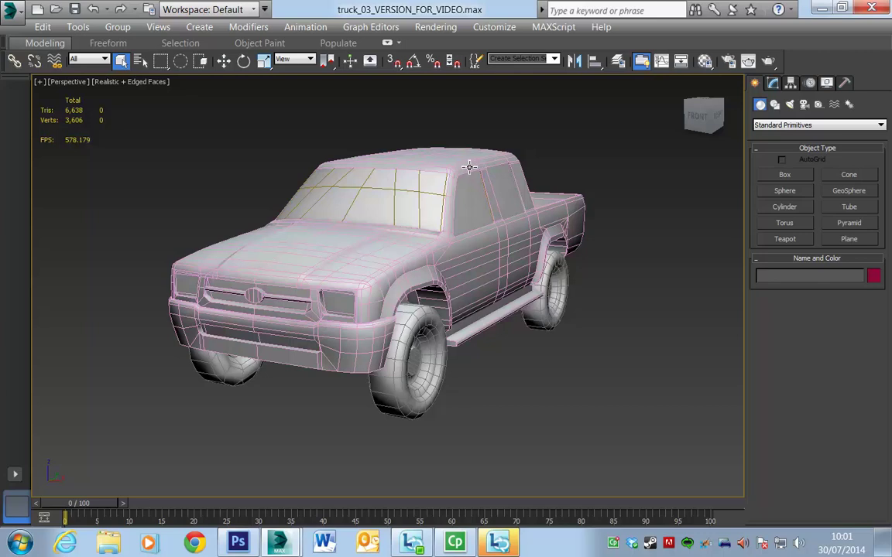
Open the Compact Material Editor and arrange it beside the truck so both are visible.
click(426, 29)
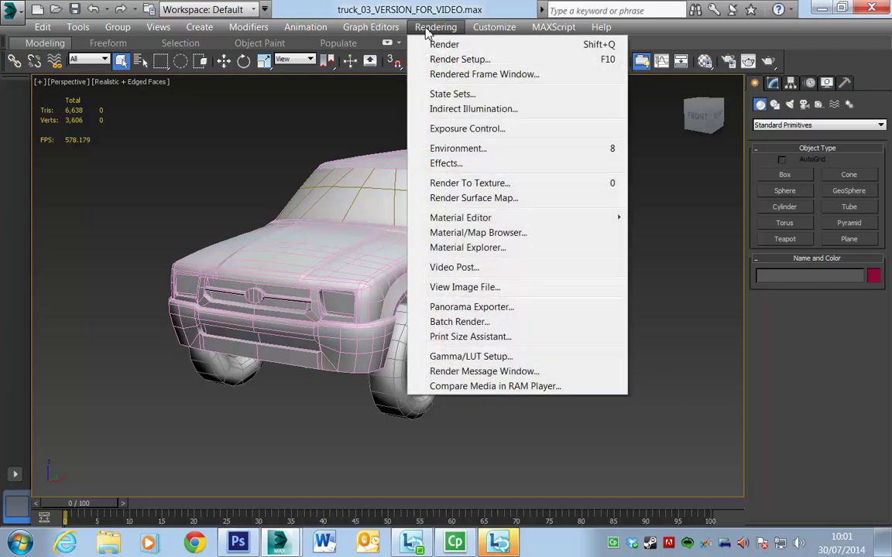
mouse_move(463, 223)
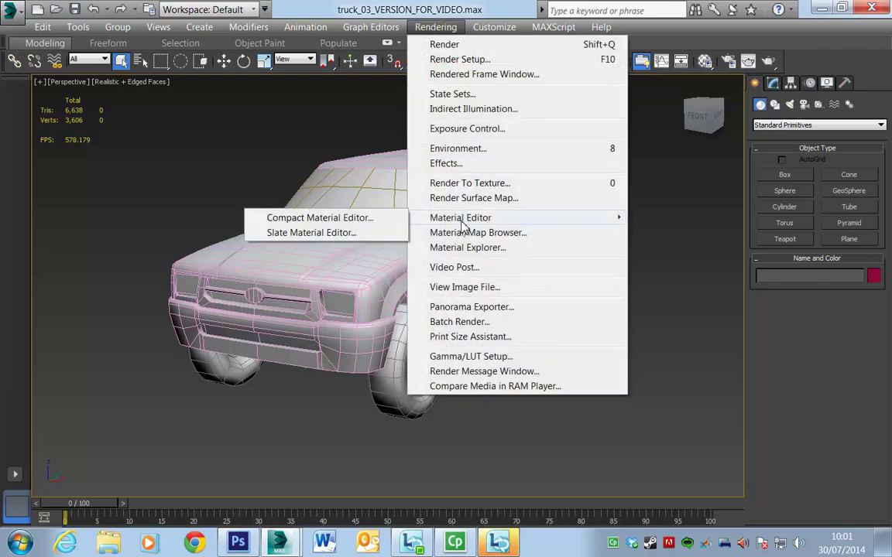
click(323, 220)
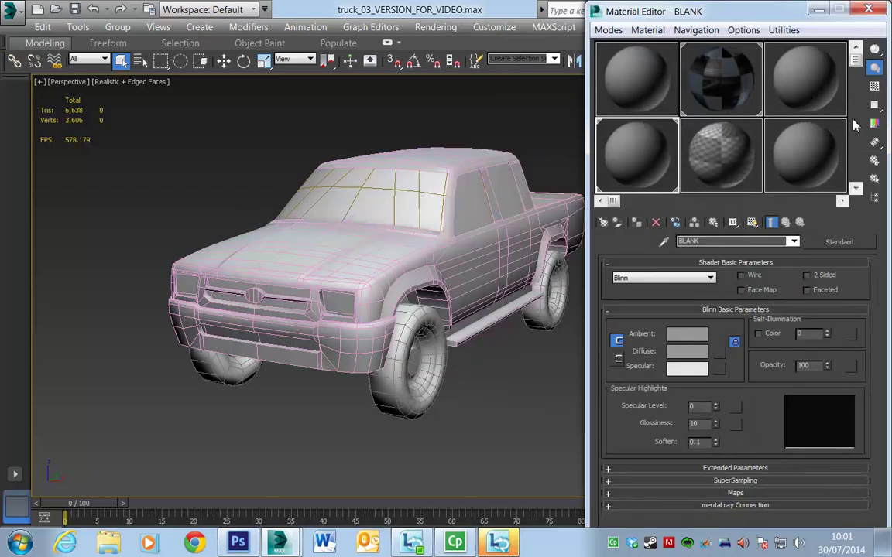
drag(741, 14, 707, 17)
middle_drag(443, 237, 370, 244)
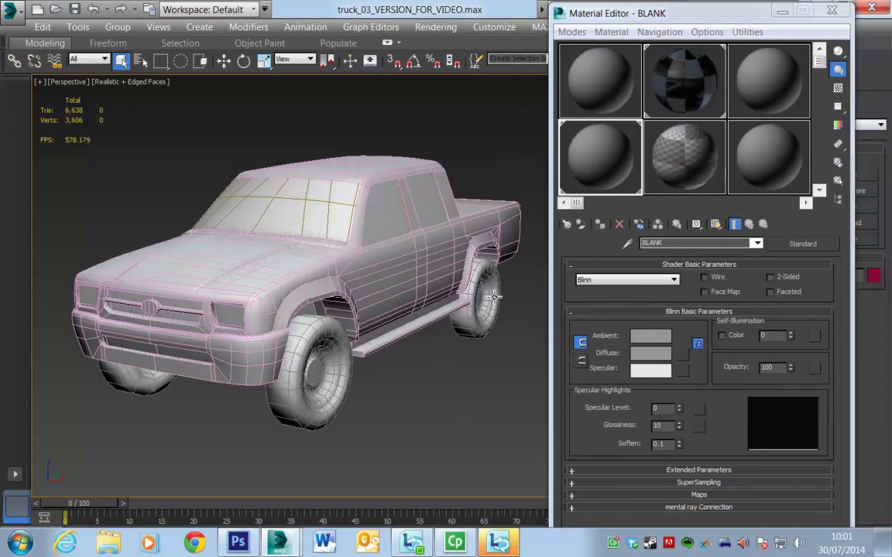
Select all the truck's objects and assign the Test Grid Grey material to them.
click(692, 178)
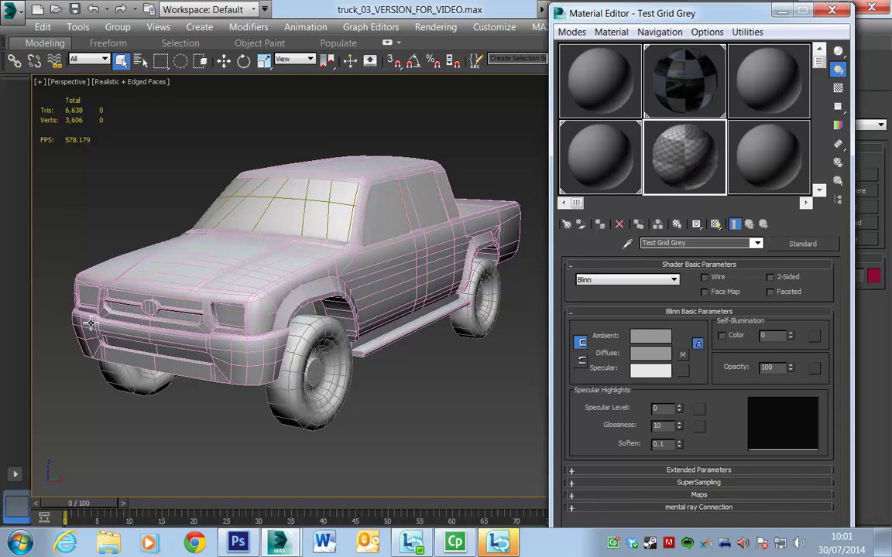
drag(39, 84, 503, 440)
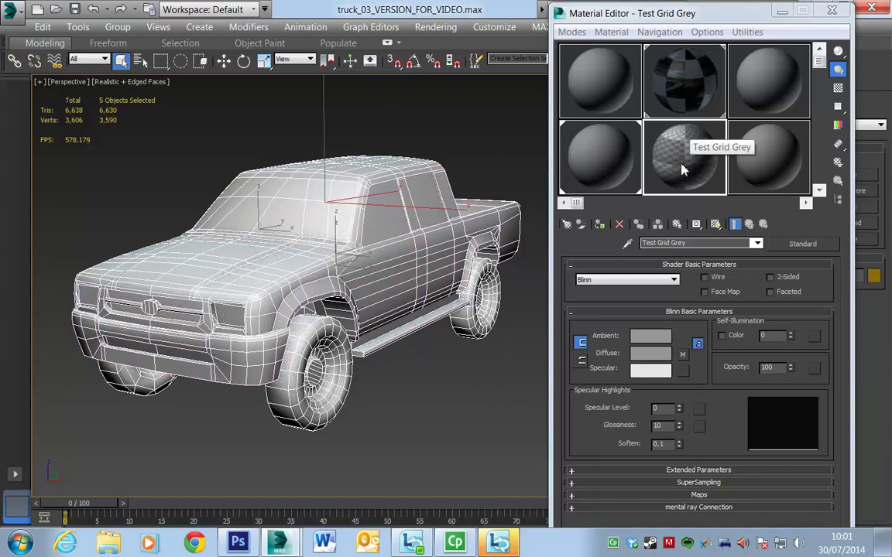
click(600, 225)
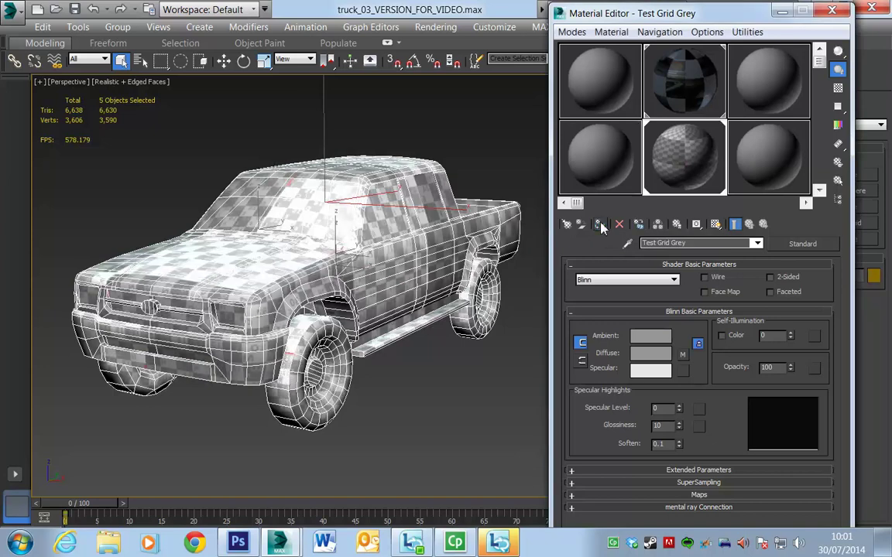
Examine the checker pattern along both sides of the truck, including the bed, cab and doors, for mirrored or distorted numbering.
alt+middle_drag(487, 378, 541, 378)
alt+middle_drag(298, 364, 480, 374)
scroll(370, 383, up, 5)
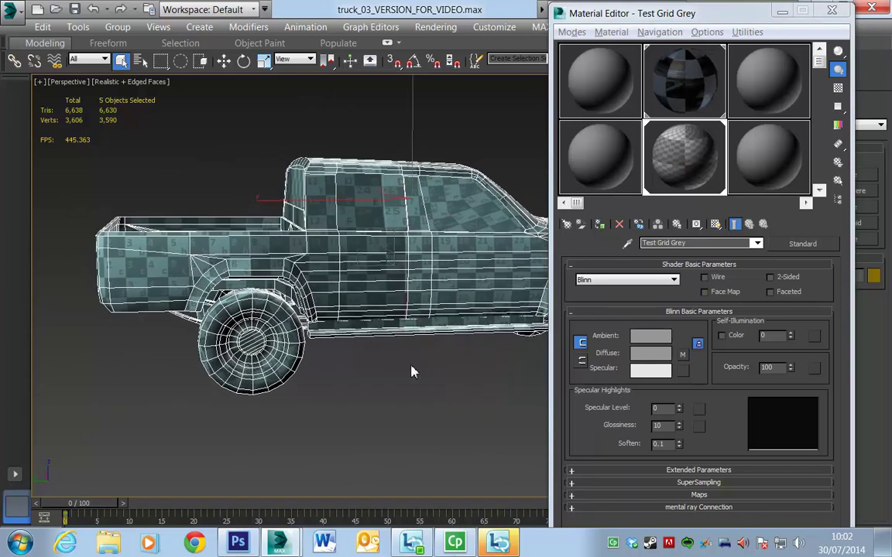
middle_drag(411, 362, 616, 385)
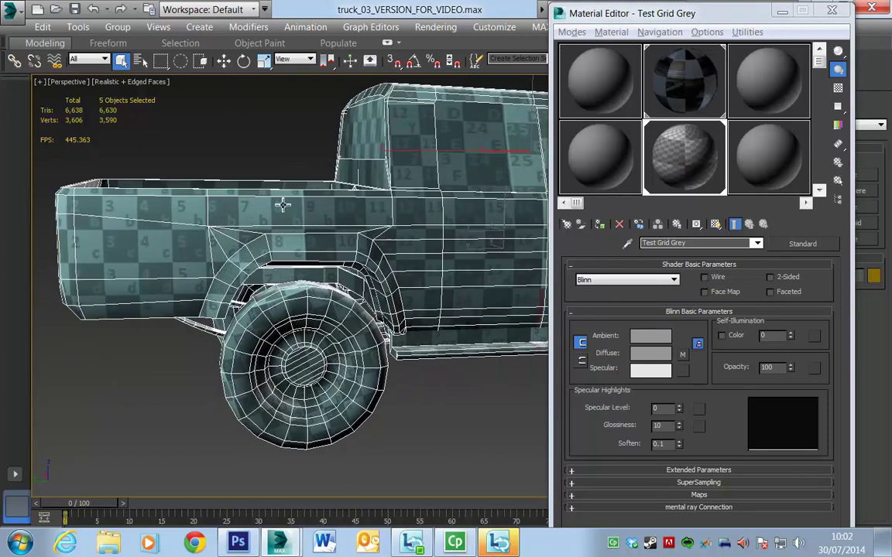
middle_drag(362, 227, 283, 232)
mouse_move(467, 277)
middle_down()
mouse_move(404, 277)
mouse_move(419, 252)
mouse_move(425, 281)
mouse_move(402, 245)
mouse_move(277, 244)
mouse_move(446, 262)
mouse_move(478, 282)
middle_up()
alt+middle_drag(424, 319, 438, 318)
scroll(429, 278, up, 8)
middle_drag(421, 245, 452, 297)
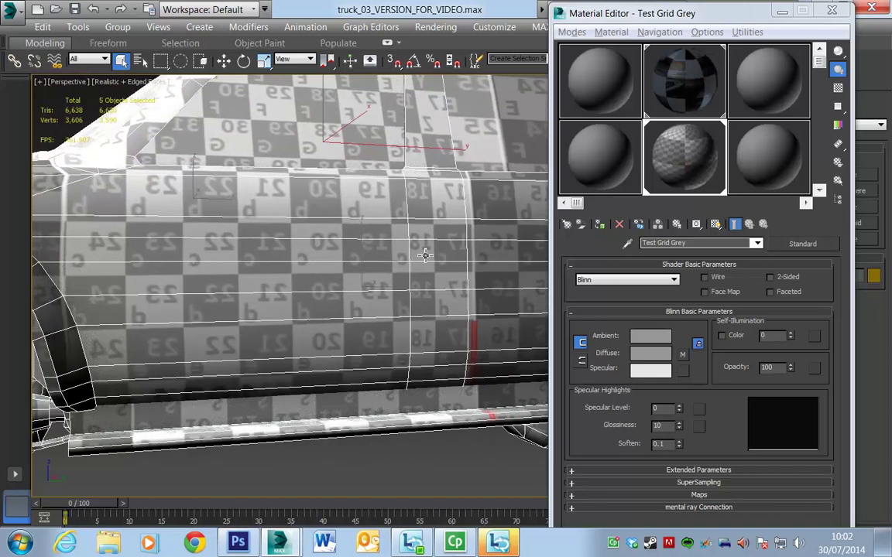
scroll(317, 281, down, 8)
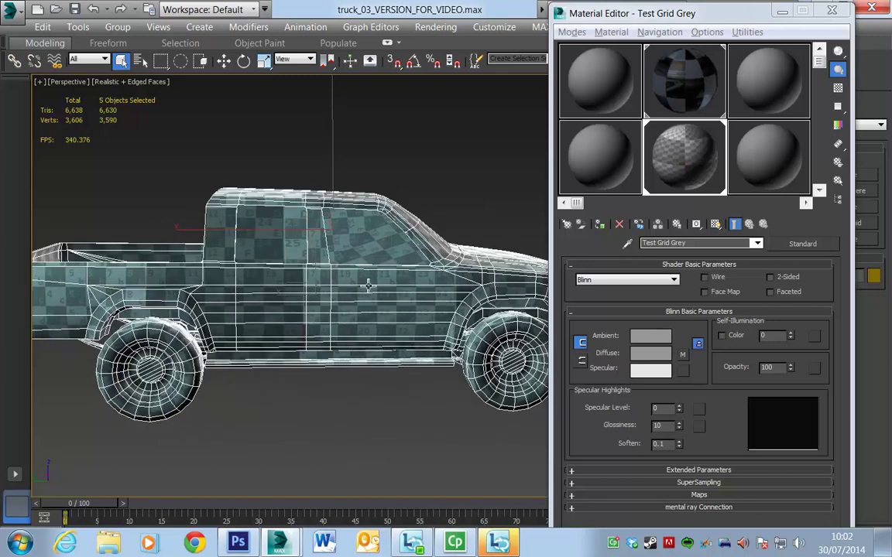
mouse_move(399, 319)
alt+middle_down()
mouse_move(434, 321)
mouse_move(418, 325)
alt+middle_up()
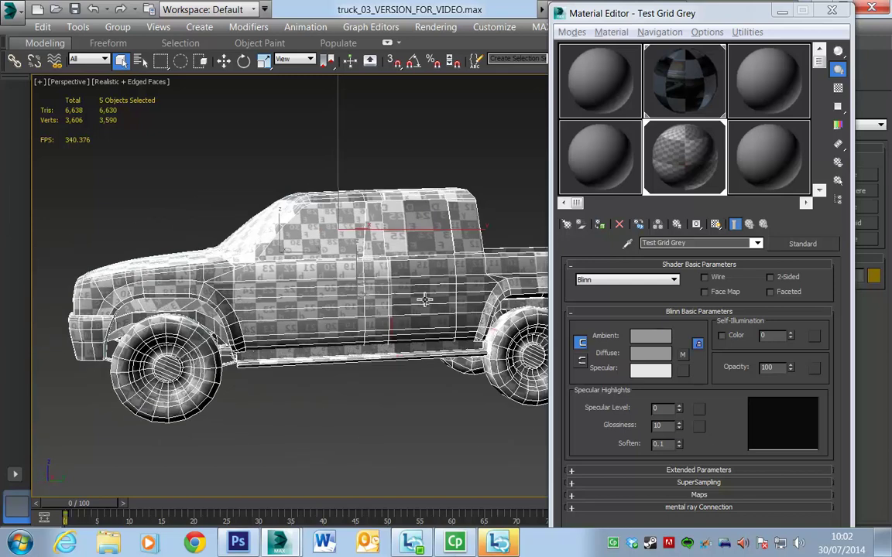
alt+middle_drag(314, 326, 371, 298)
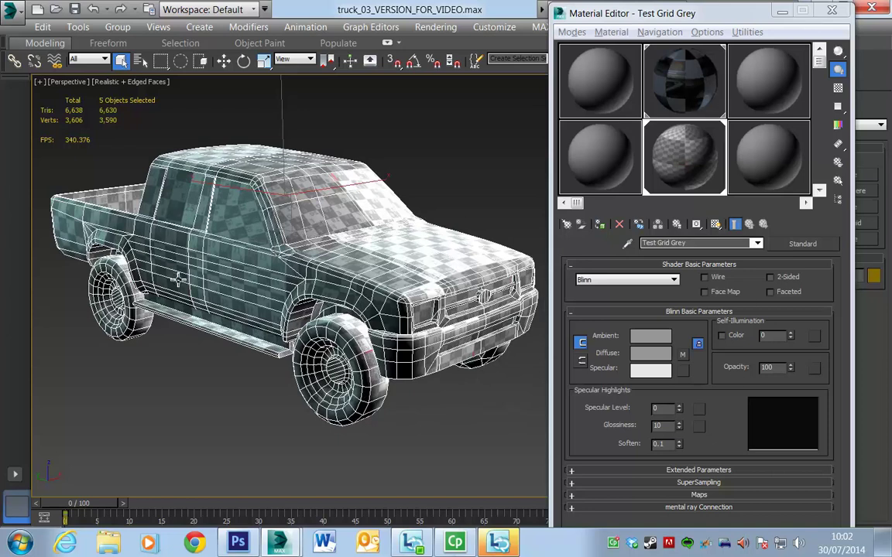
Assign the Truck_M Multi/Sub-Object material to the selected truck objects and clear the selection.
click(694, 85)
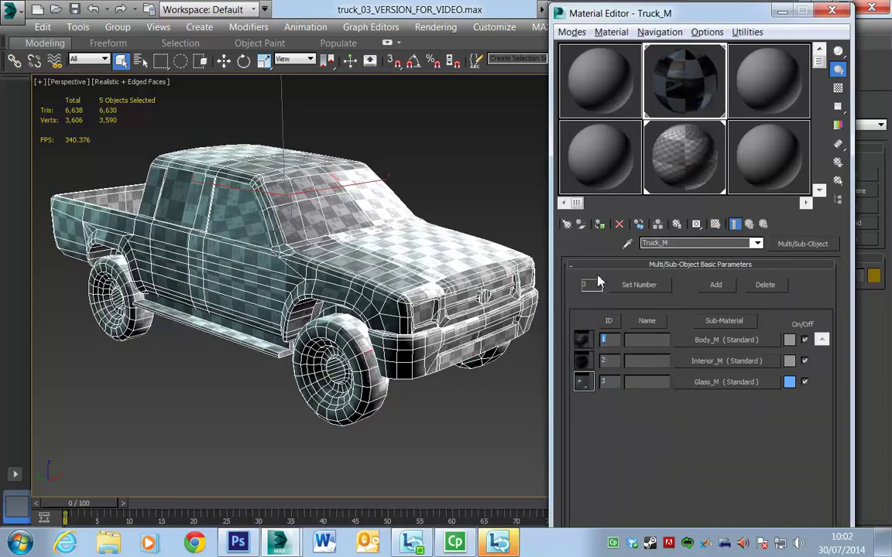
click(602, 226)
click(488, 397)
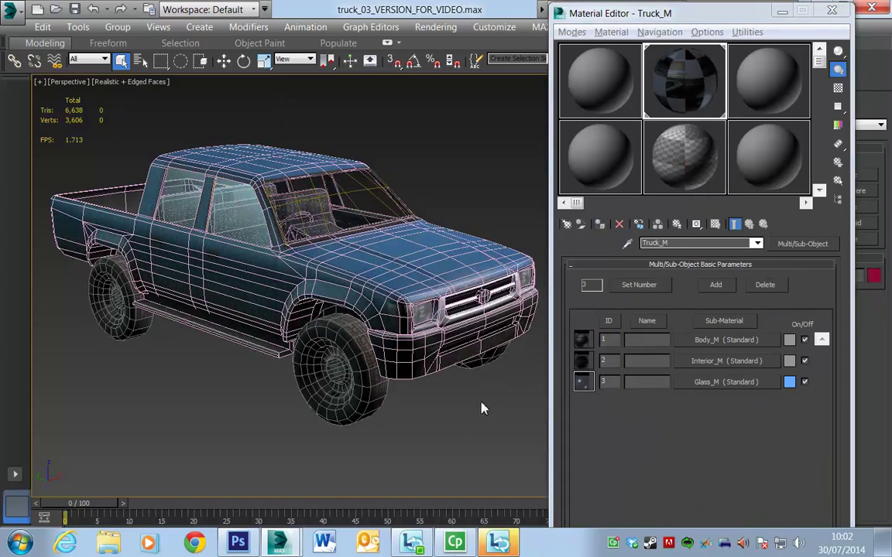
Close the Material Editor and turn off Edged Faces display on the textured truck.
alt+middle_drag(502, 400, 537, 342)
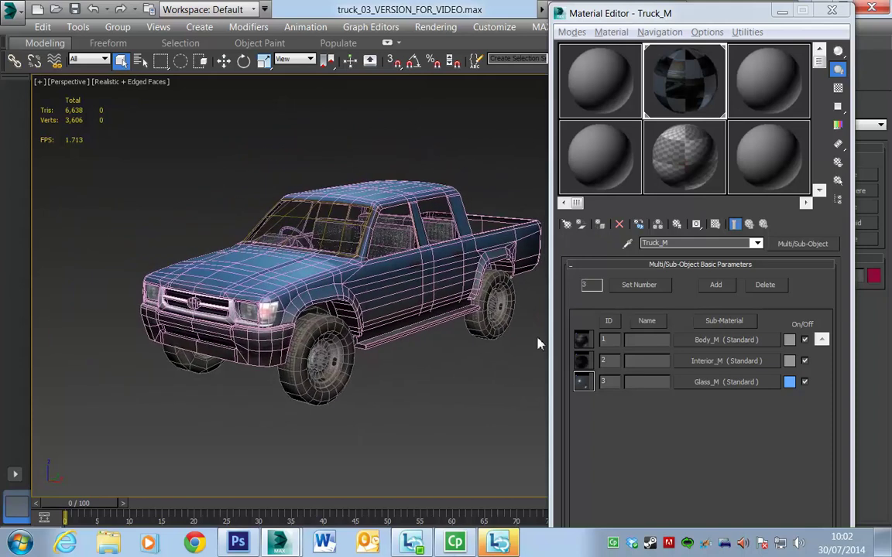
click(831, 10)
alt+middle_drag(450, 369, 498, 377)
key(F4)
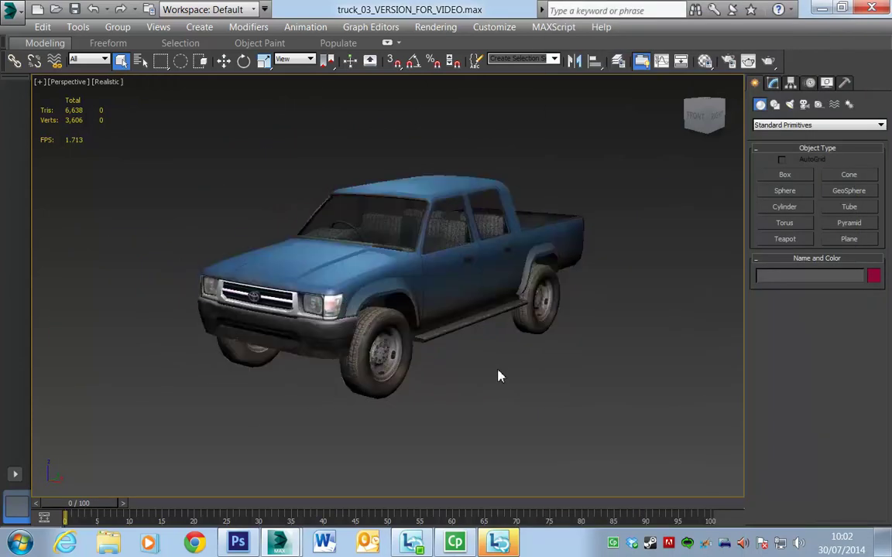
Inspect the textured front end and wheels up close and select the chassis object.
alt+middle_drag(564, 373, 537, 324)
scroll(537, 325, down, 3)
alt+middle_drag(541, 372, 533, 376)
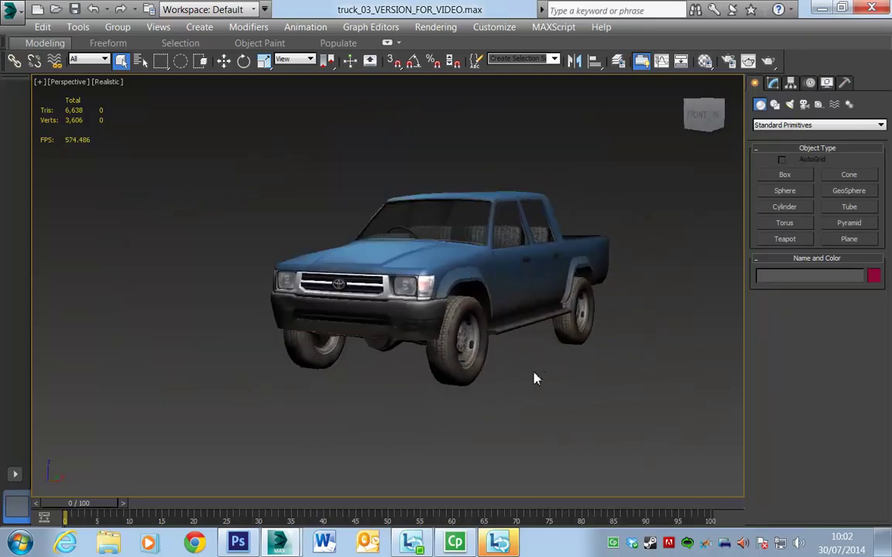
alt+middle_drag(592, 399, 482, 387)
scroll(473, 386, up, 3)
click(378, 332)
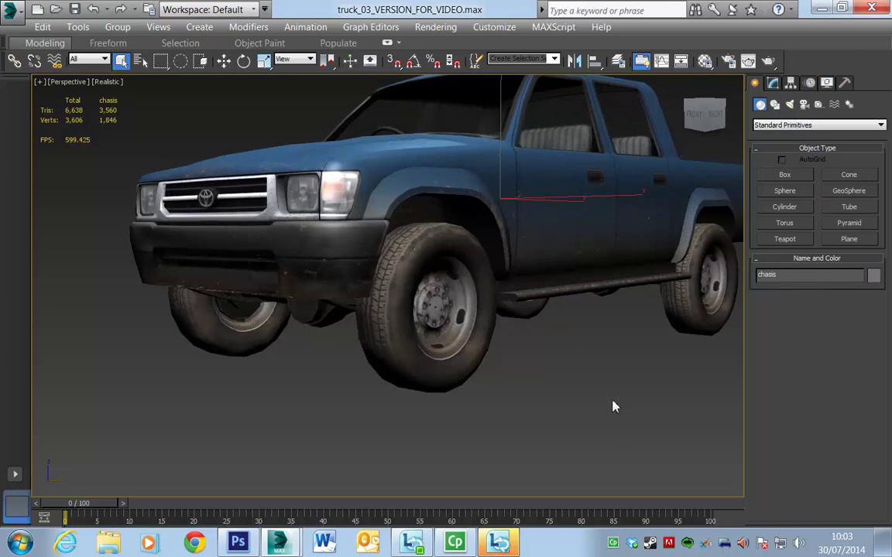
Examine the textures on the truck's roof, load bed, tailgate and rear axle.
scroll(612, 402, down, 5)
alt+middle_drag(663, 384, 506, 389)
middle_drag(622, 377, 416, 313)
scroll(487, 340, up, 2)
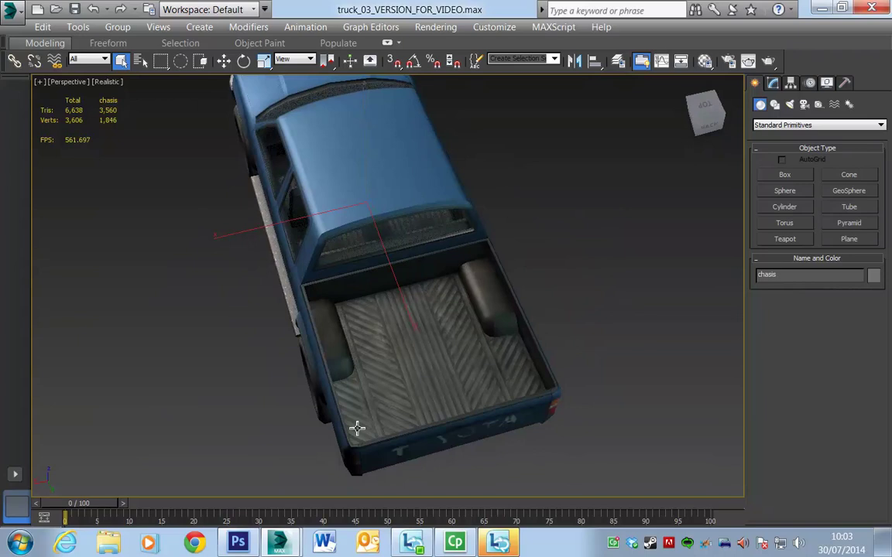
alt+middle_drag(447, 412, 473, 281)
scroll(497, 326, up, 4)
middle_drag(500, 322, 536, 372)
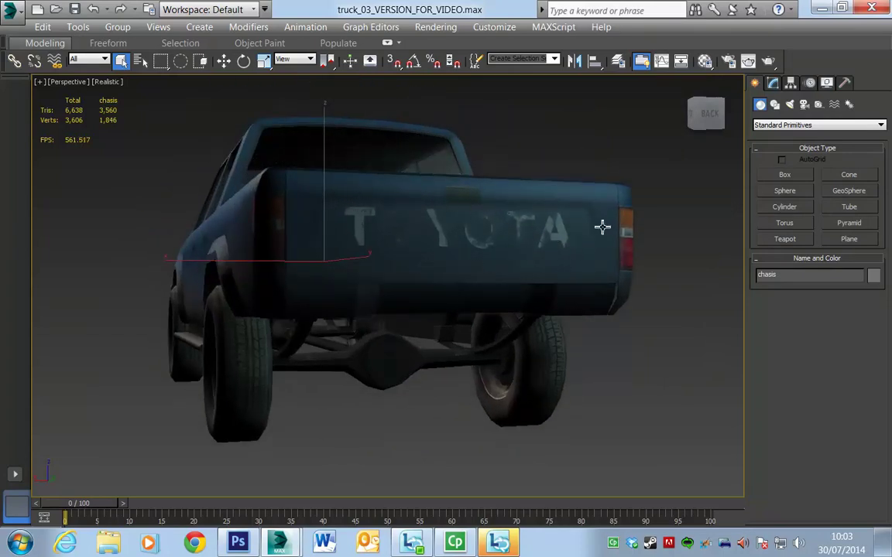
Select the truck's body and briefly display its edged faces to compare the tailgate mesh with its texture.
scroll(585, 260, down, 3)
click(592, 256)
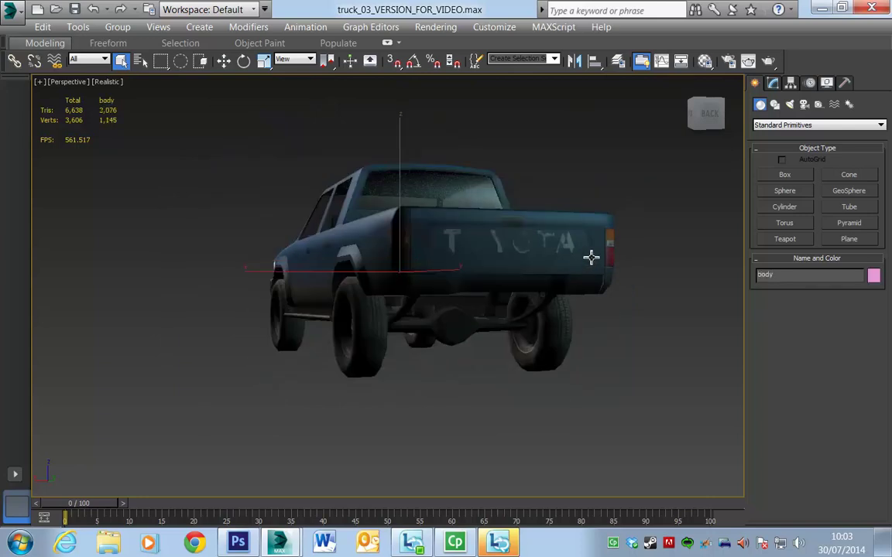
key(F4)
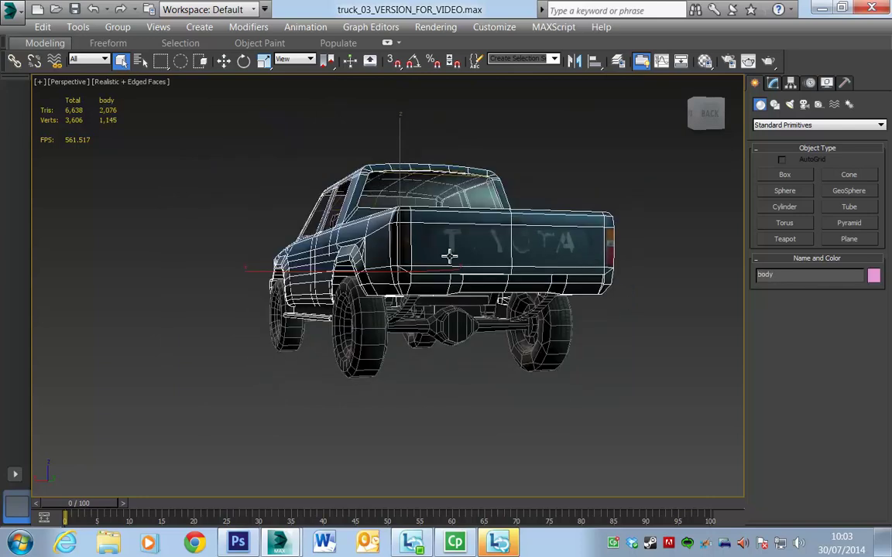
key(F4)
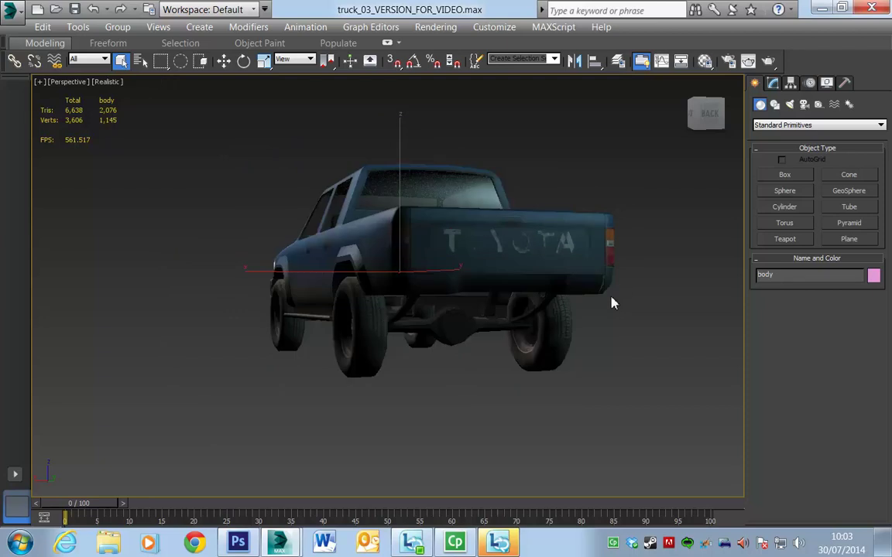
Switch to Photoshop to examine the tailgate, bumper and bed areas of the texture sheet, and return to the truck in 3ds Max.
click(238, 544)
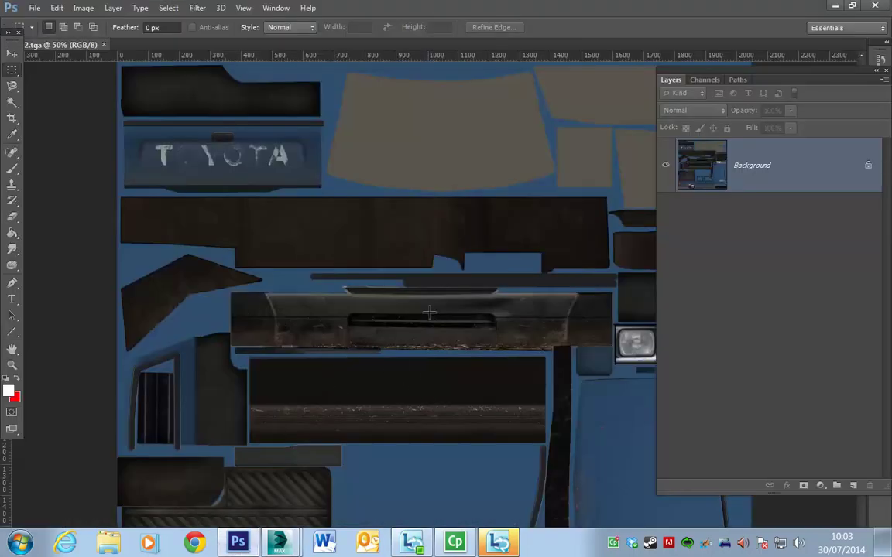
alt+scroll(430, 312, up, 1)
drag(269, 224, 450, 375)
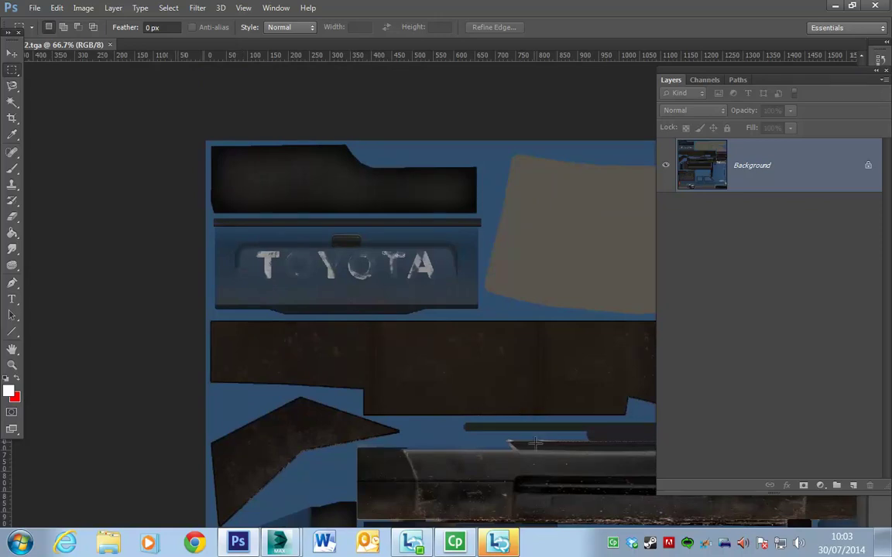
drag(557, 448, 445, 324)
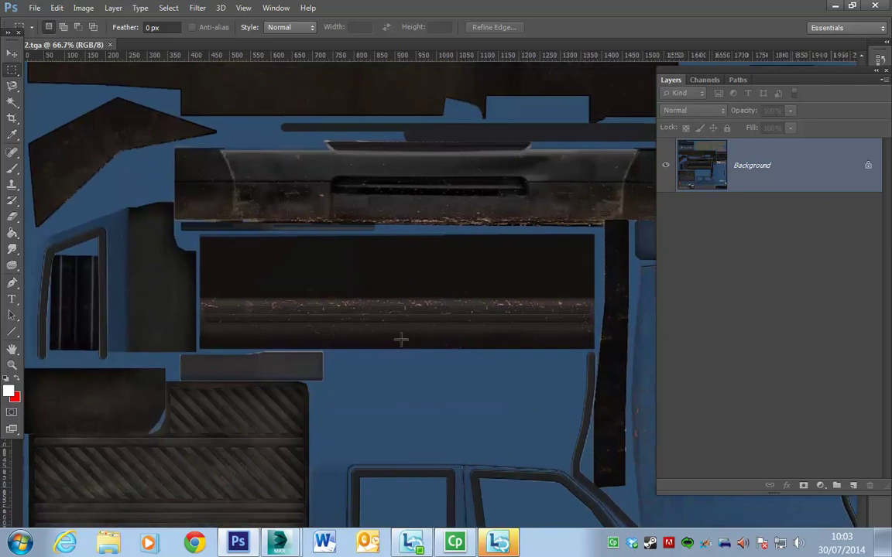
key(alt+Tab)
alt+middle_drag(331, 341, 503, 389)
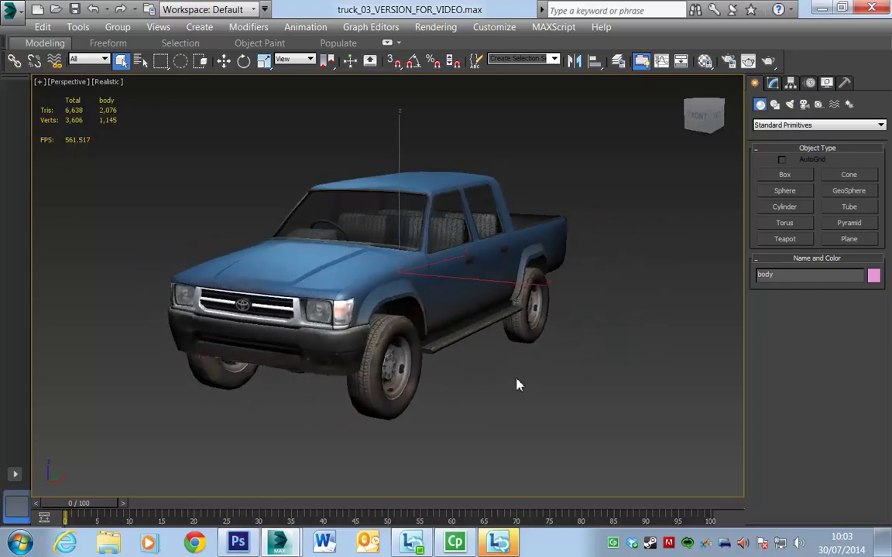
Switch to Photoshop to examine the door and side panels of the texture sheet, close the layers panel, and return to 3ds Max.
key(alt+Tab)
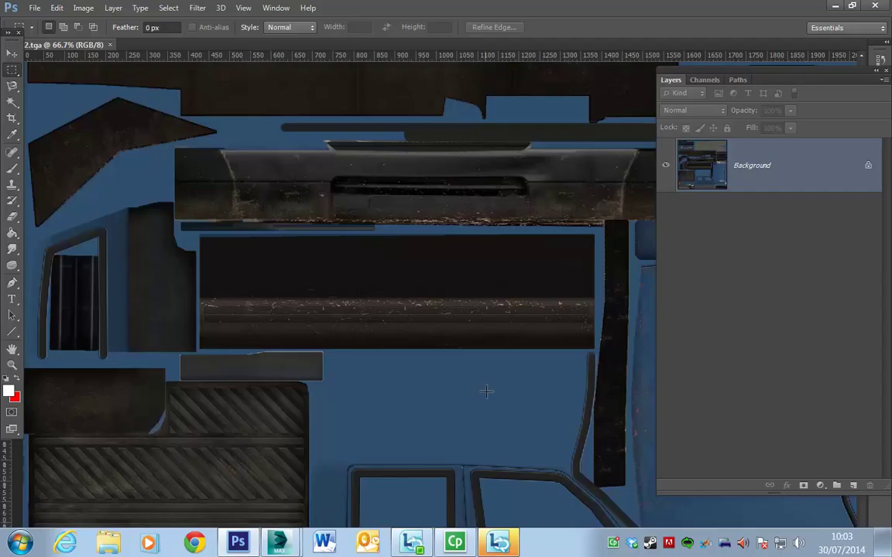
scroll(453, 403, down, 3)
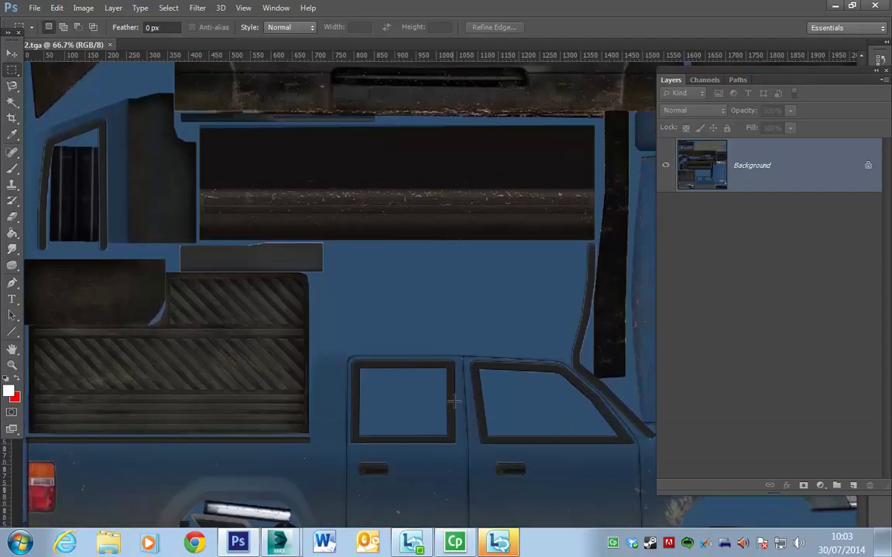
alt+scroll(456, 404, down, 1)
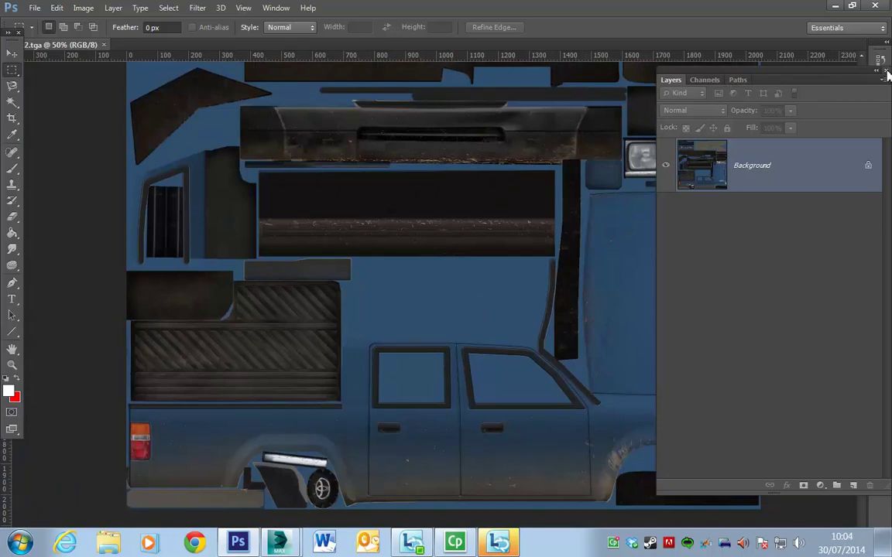
click(460, 420)
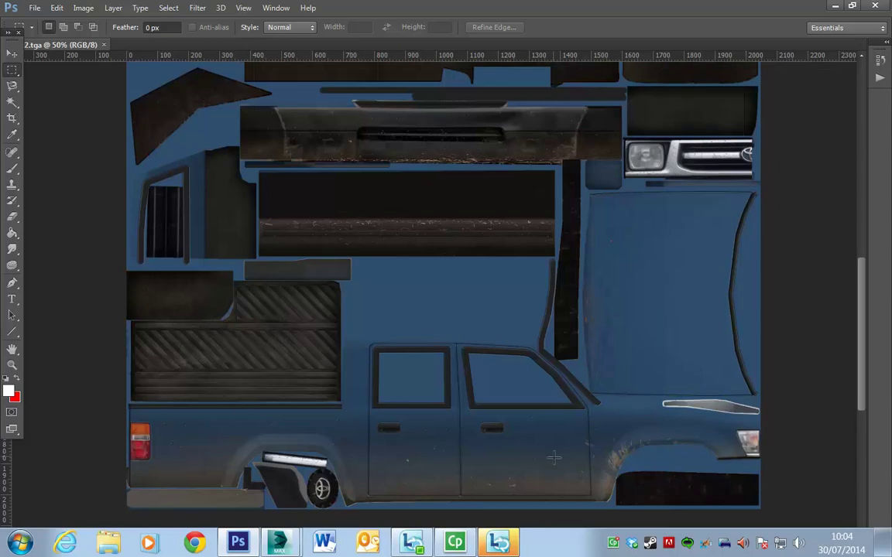
key(alt+Tab)
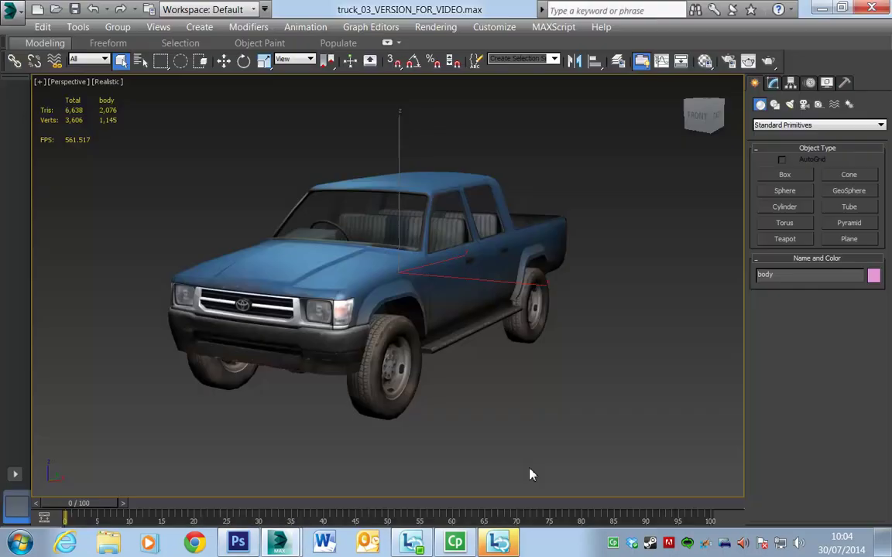
Inspect the textures on both long sides of the truck and its front end.
alt+middle_drag(504, 418, 233, 271)
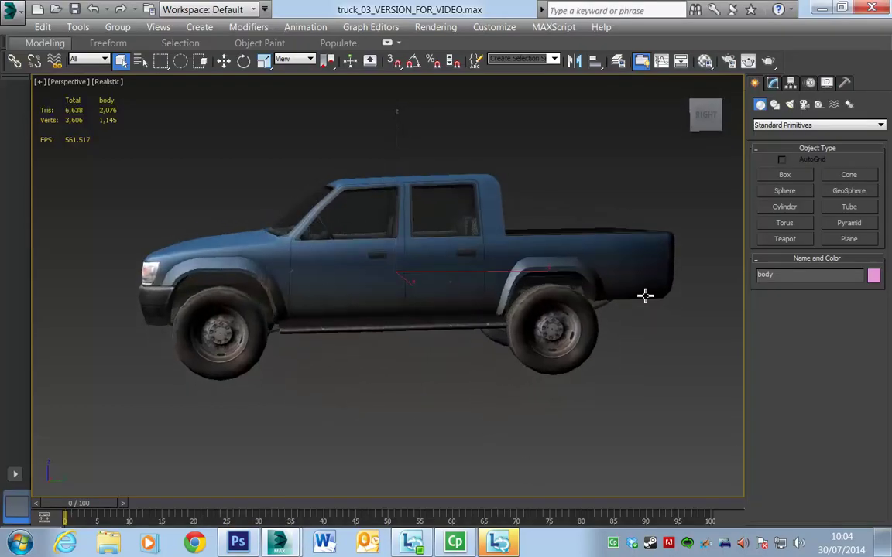
alt+middle_drag(351, 383, 273, 267)
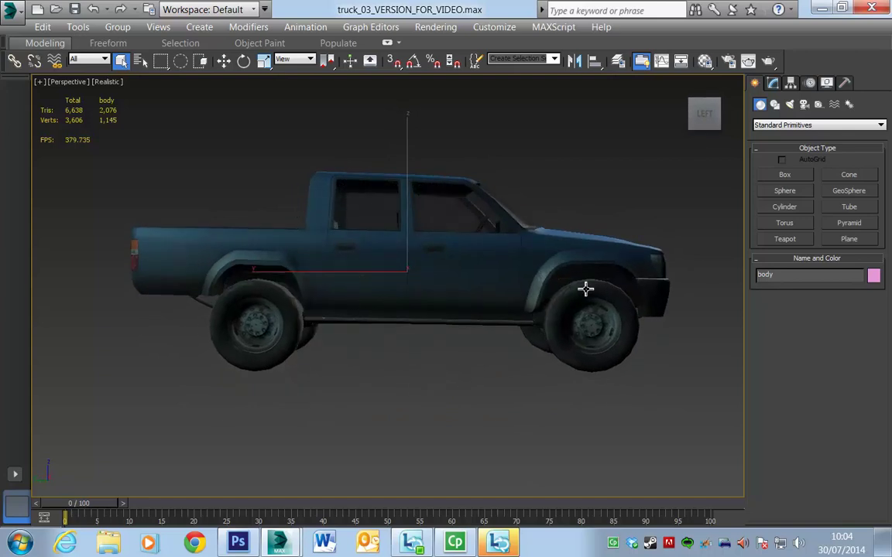
alt+middle_drag(633, 342, 522, 348)
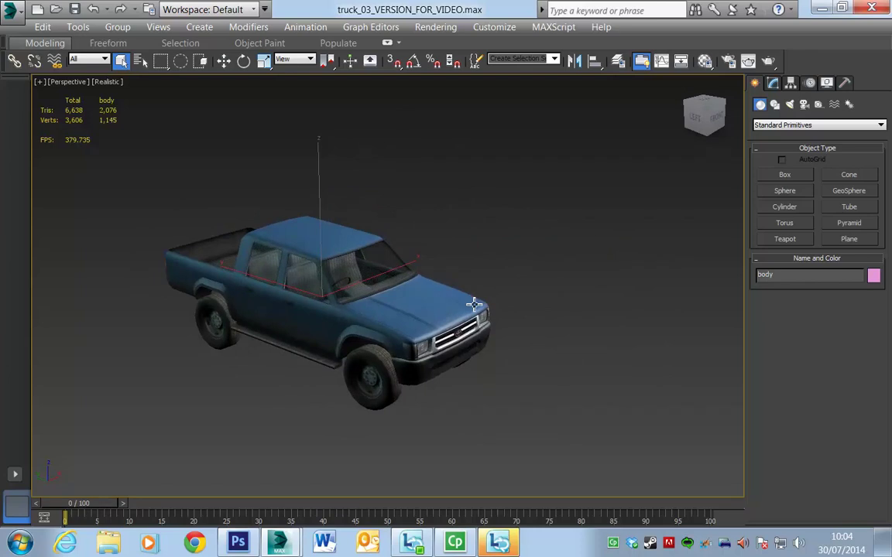
Open the UV Editor for the body's Unwrap UVW modifier and place it so the truck remains visible beside the UV layout.
click(772, 86)
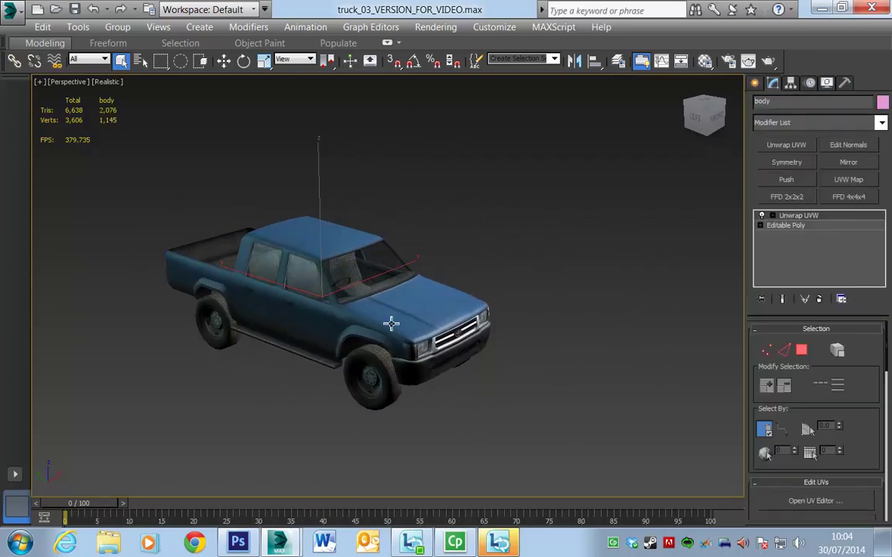
middle_drag(398, 295, 430, 265)
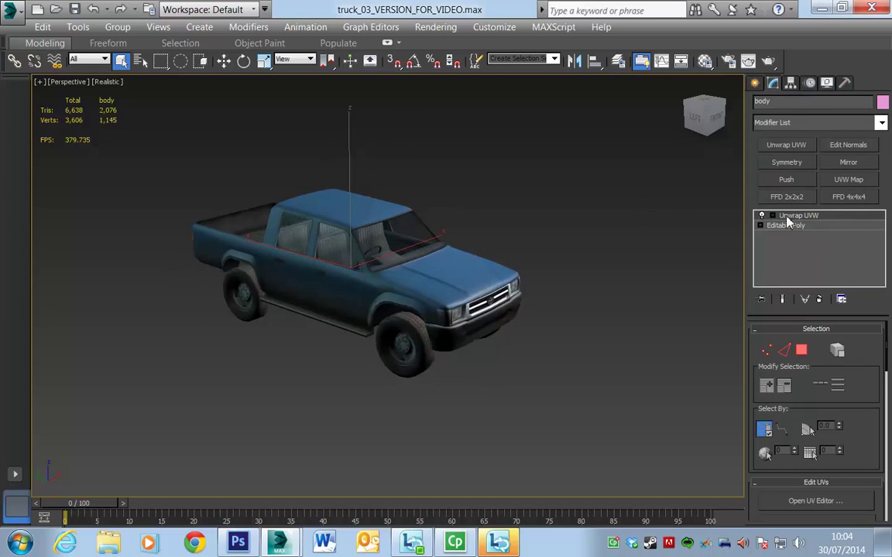
click(815, 501)
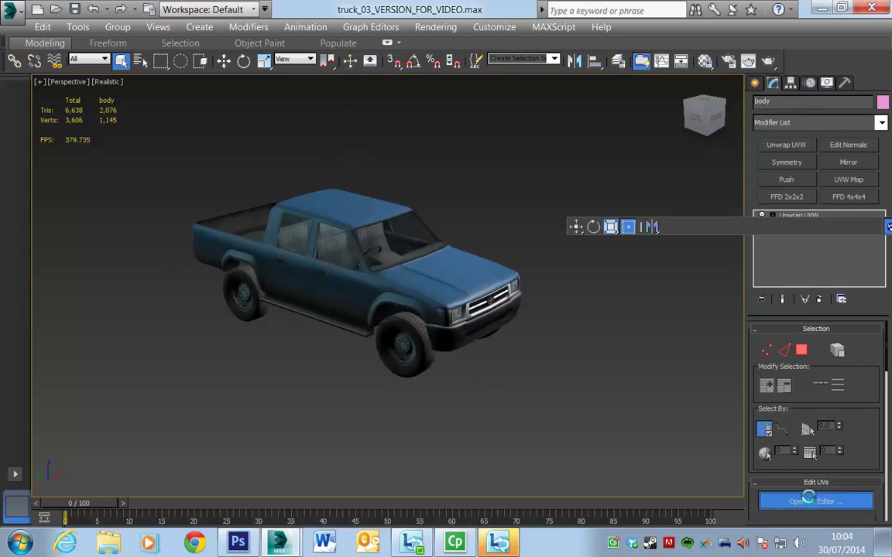
drag(370, 48, 581, 47)
alt+middle_drag(275, 319, 123, 309)
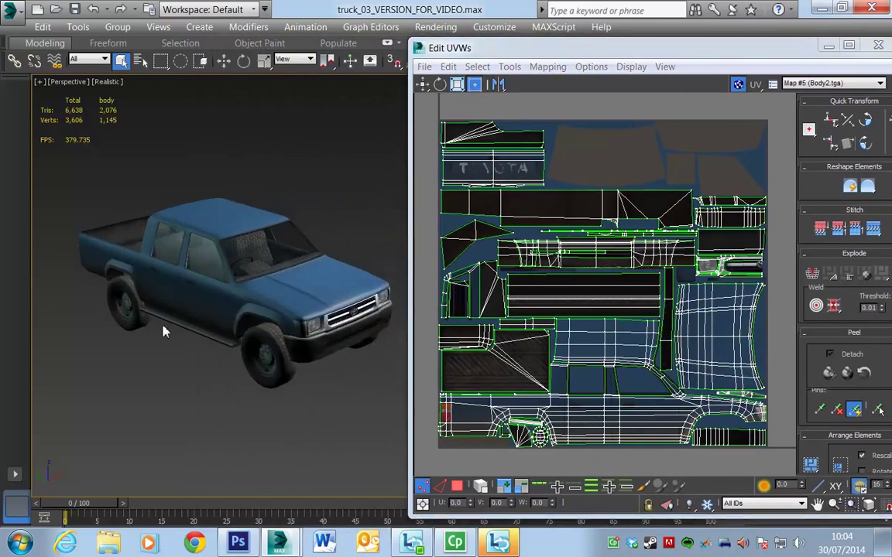
alt+middle_drag(258, 325, 422, 263)
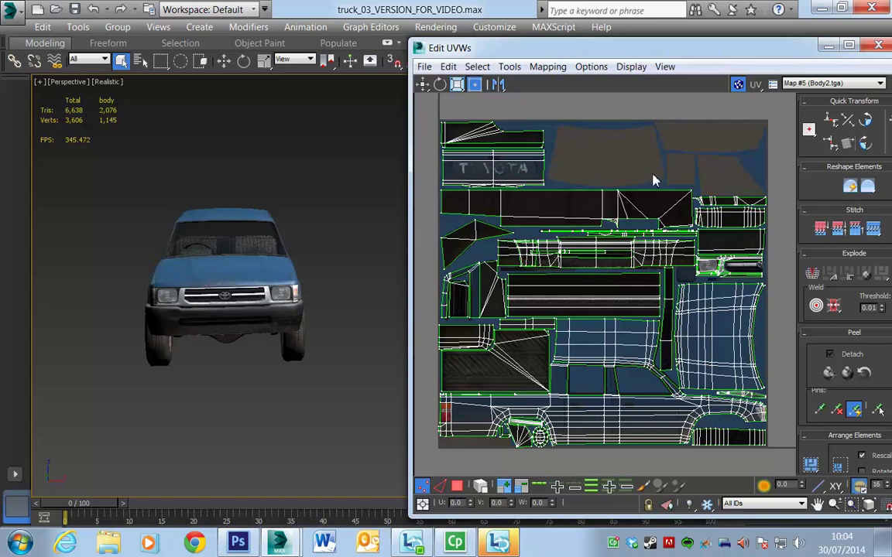
Compare the body's UV layout with the Photoshop texture sheet and the truck model, and close the UV Editor.
click(238, 542)
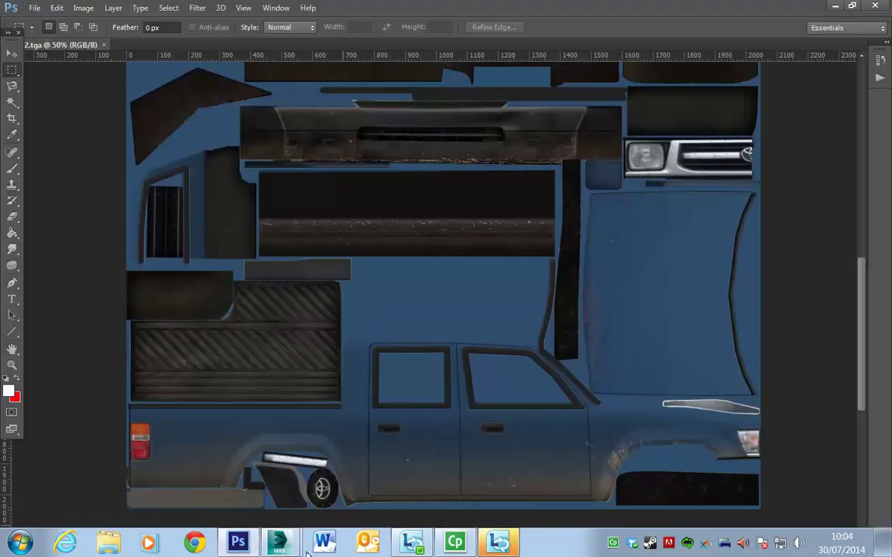
mouse_move(279, 542)
click(379, 446)
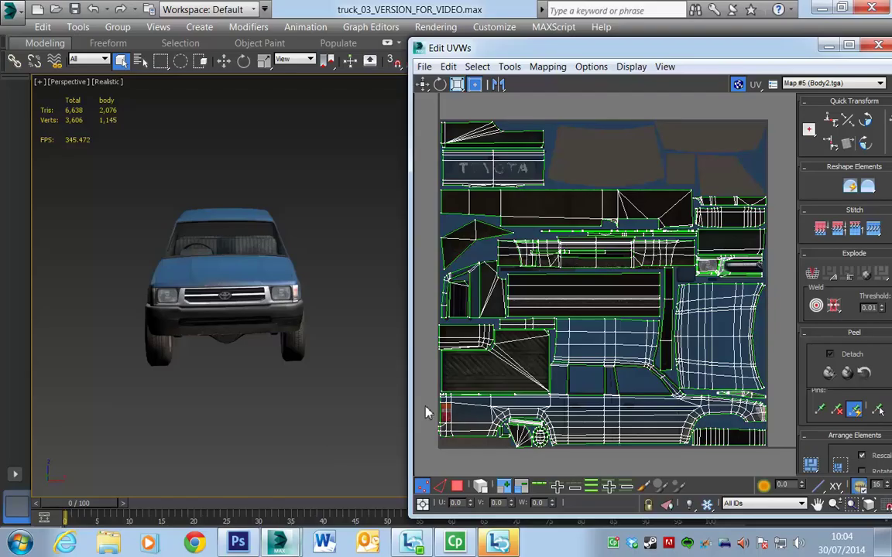
middle_drag(619, 360, 642, 351)
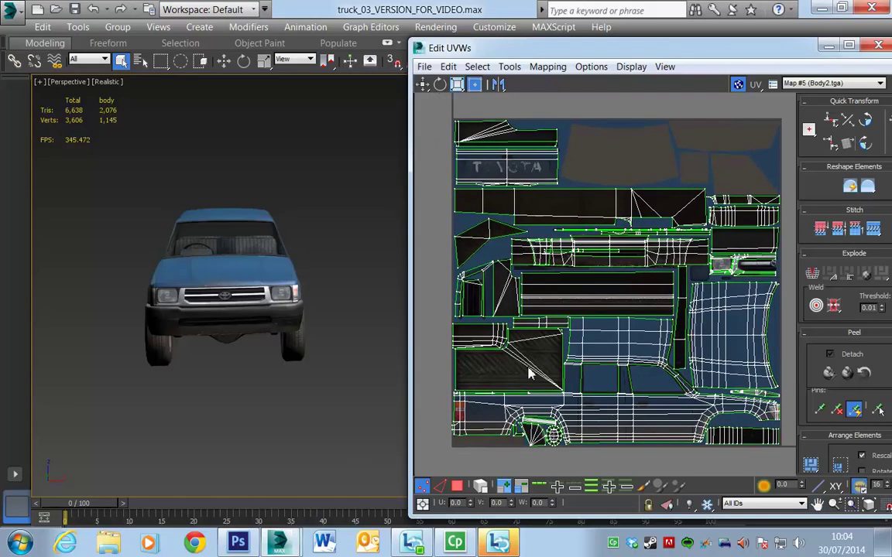
alt+middle_drag(315, 364, 335, 357)
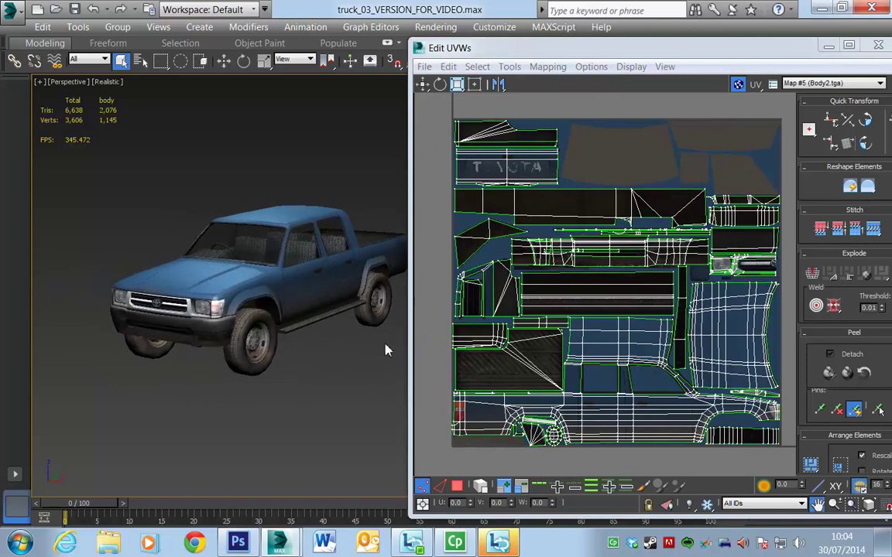
drag(695, 51, 634, 94)
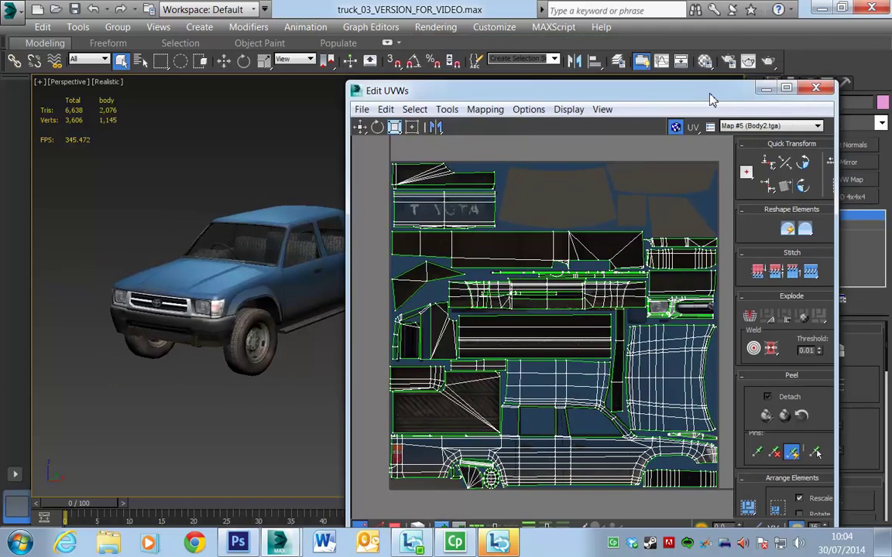
click(815, 87)
alt+middle_drag(386, 318, 438, 376)
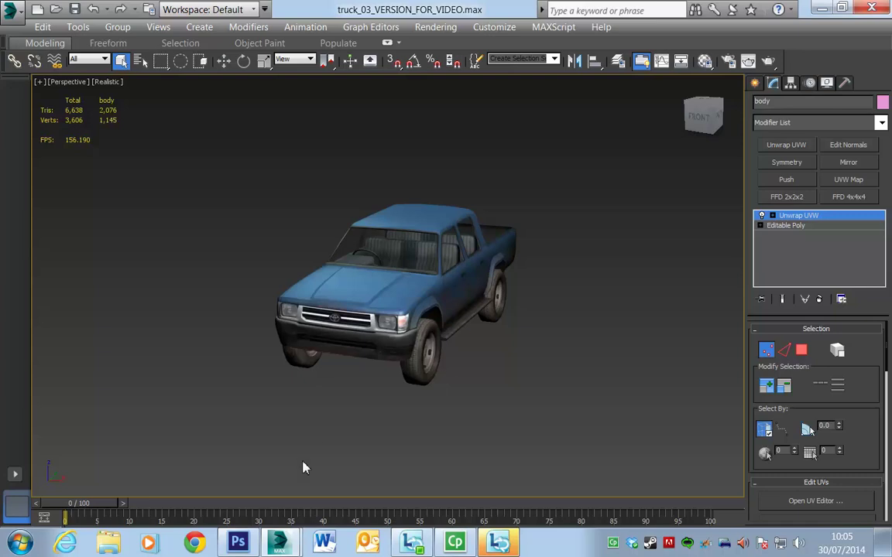
Switch to the GP_01_03_3dsMaxBootcamp_03_UVW_Unwrap_Basics.max scene and maximize the perspective view on its textured planes and picture frames.
mouse_move(281, 545)
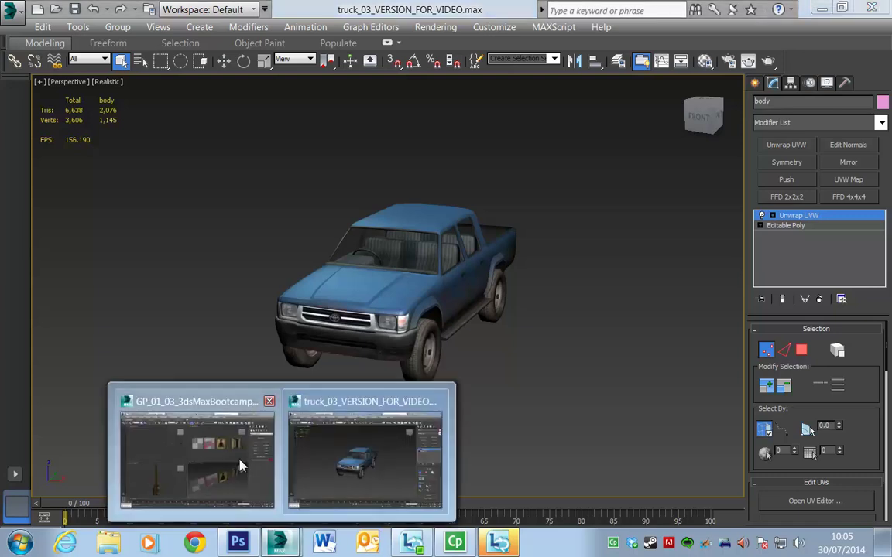
click(233, 414)
click(867, 8)
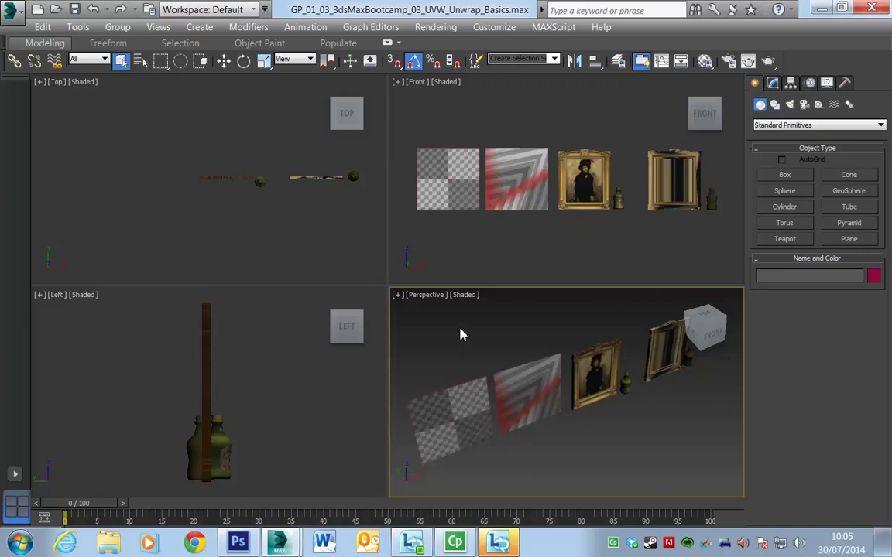
key(alt+w)
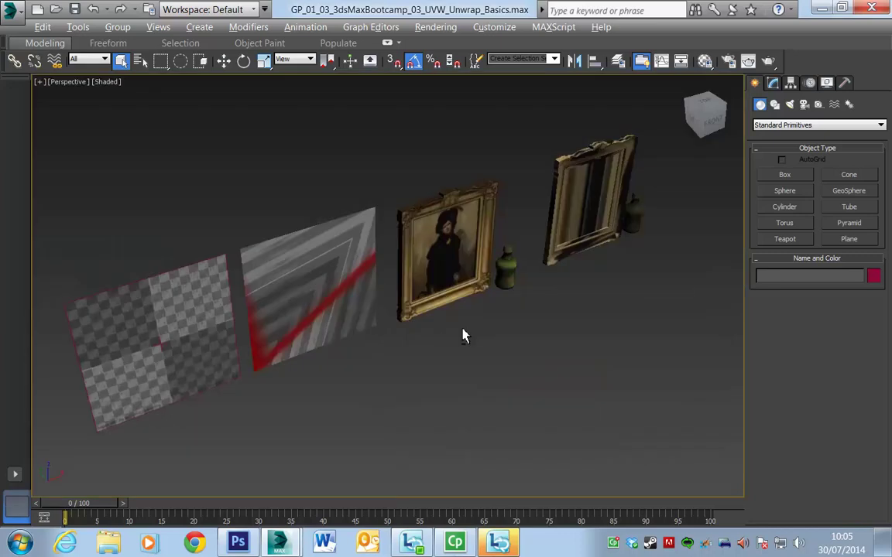
alt+middle_drag(504, 376, 547, 345)
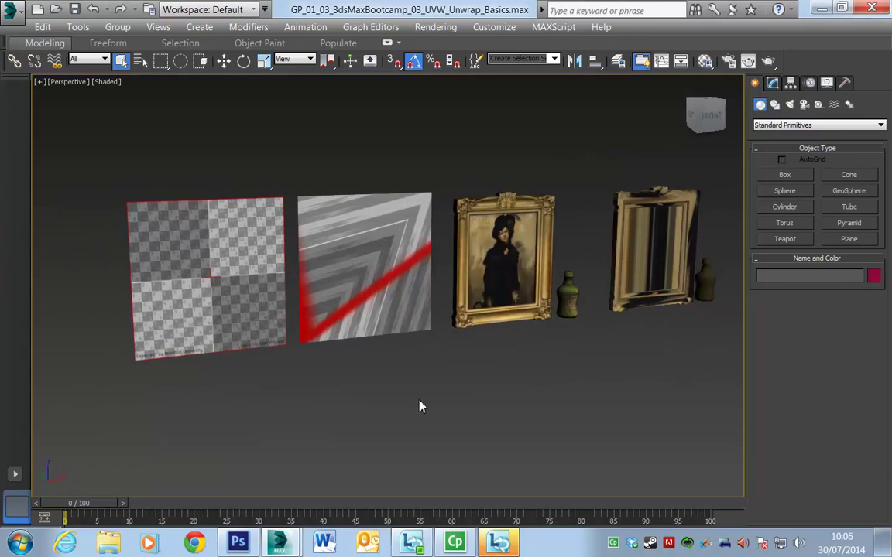
middle_drag(431, 400, 468, 390)
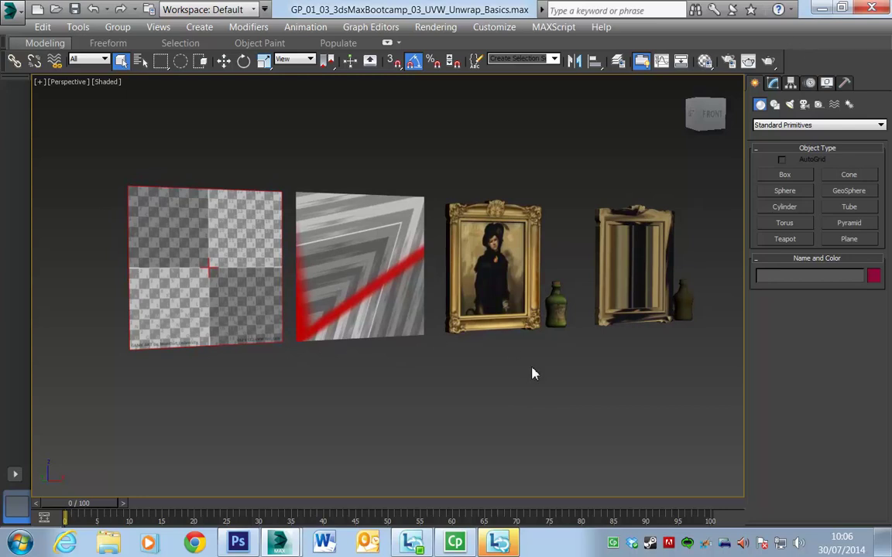
Open the Compact Material Editor and keep the textured planes and picture frame in view beside it.
click(436, 27)
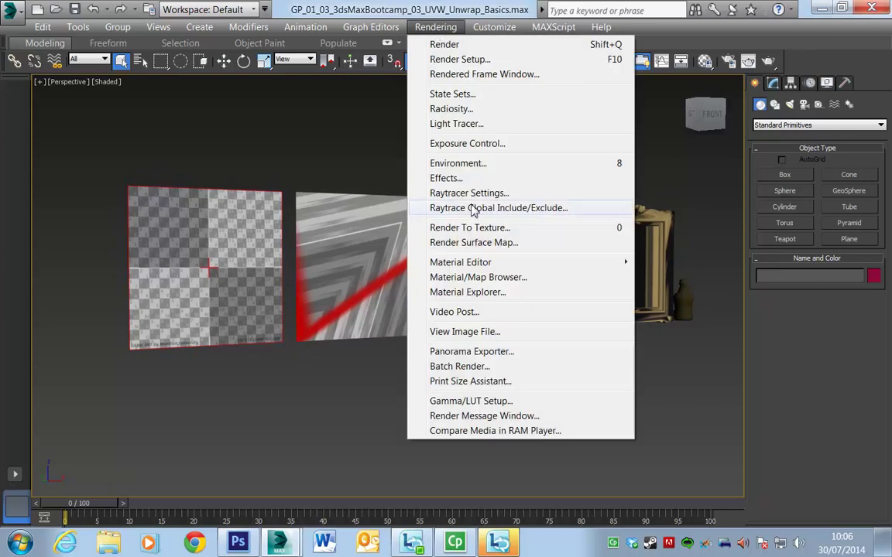
mouse_move(453, 263)
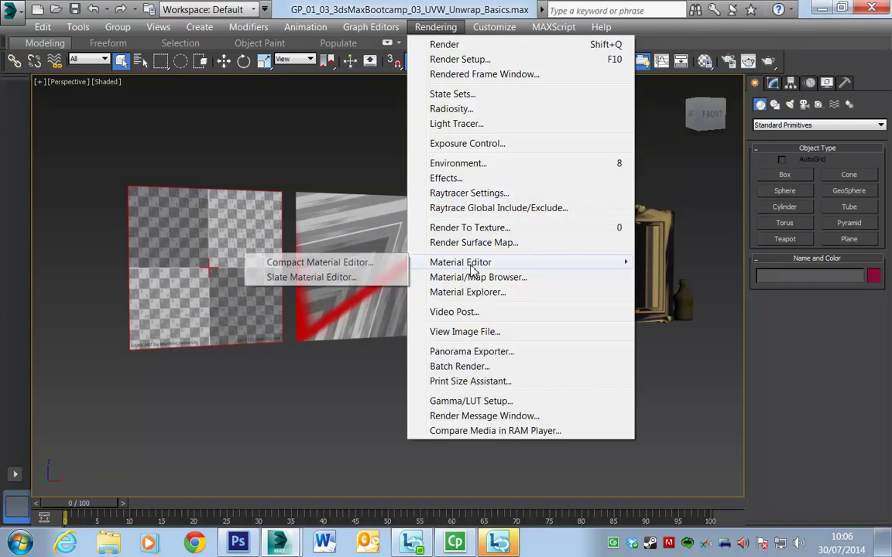
click(335, 263)
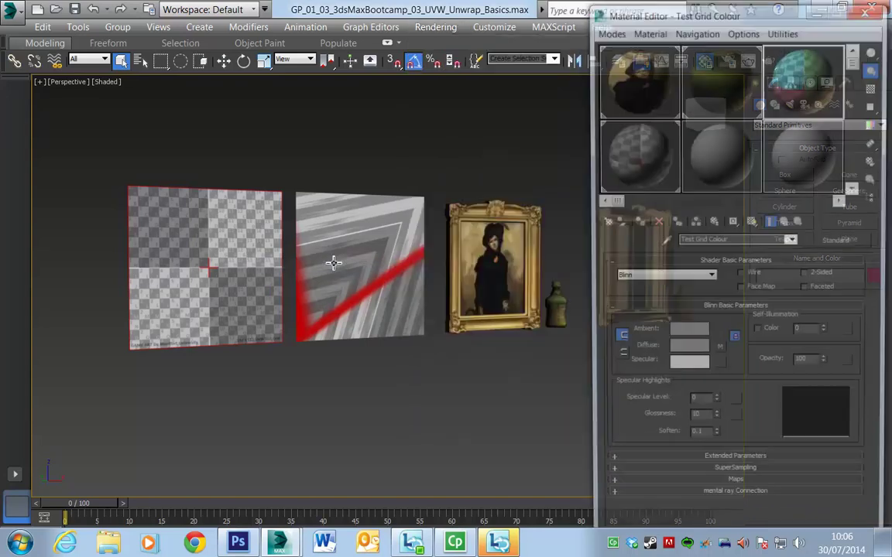
key(m)
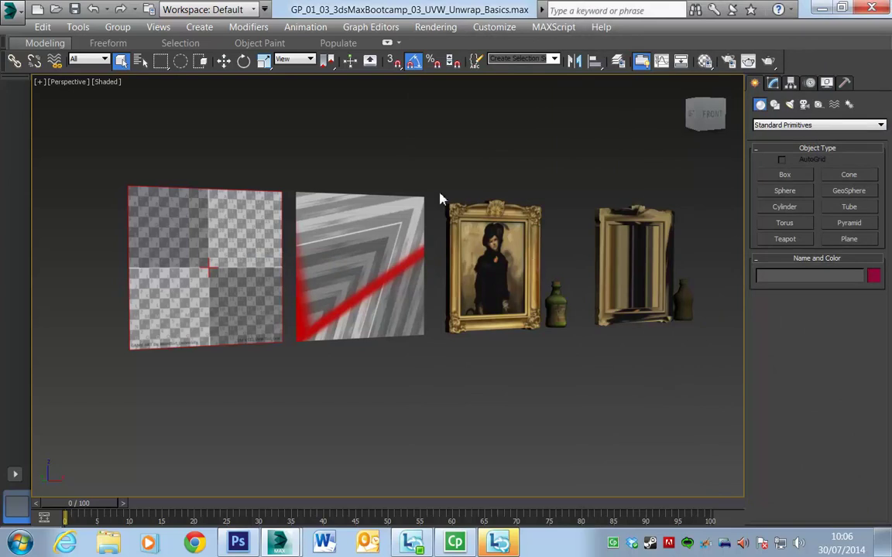
key(m)
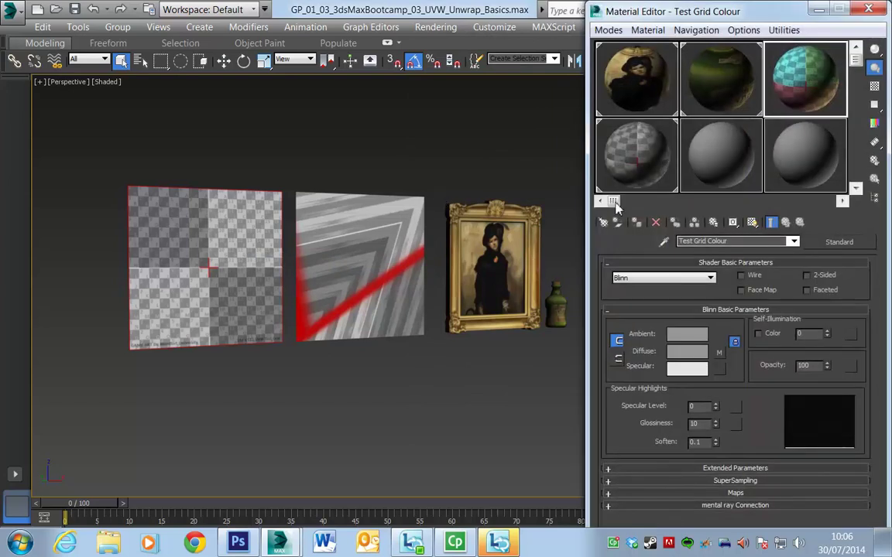
middle_drag(445, 288, 443, 350)
middle_drag(461, 313, 464, 324)
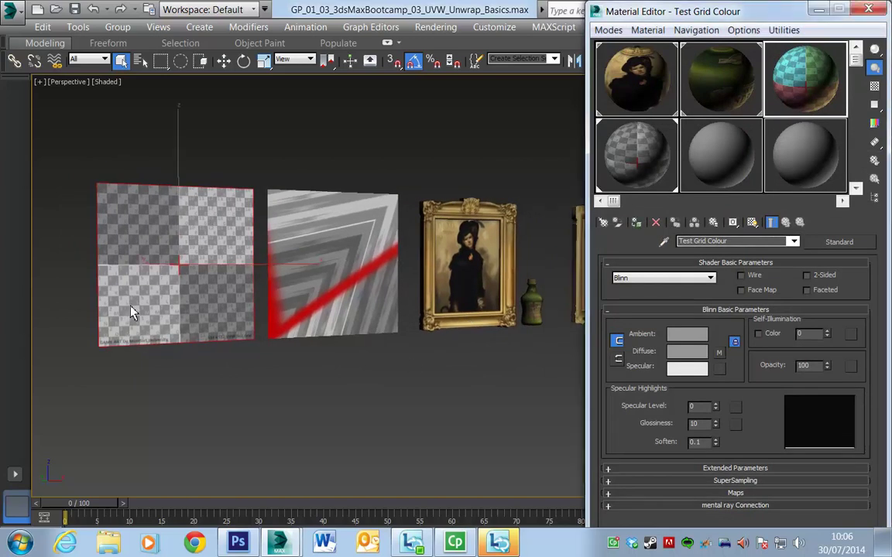
Try the Test Grid Colour, green bottle and picture frame materials on the checkered plane, and reassign the greyscale test grid to it.
drag(131, 307, 131, 306)
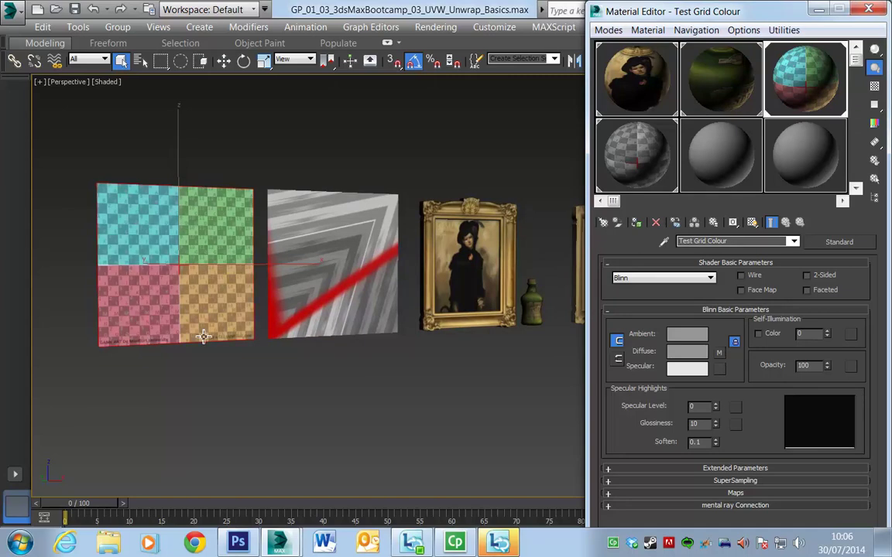
drag(701, 78, 225, 267)
drag(600, 66, 212, 294)
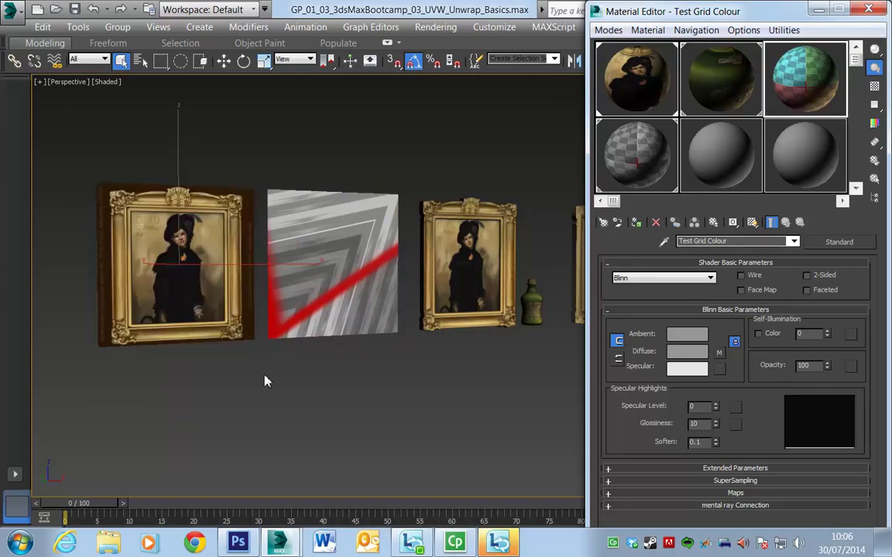
drag(199, 345, 82, 147)
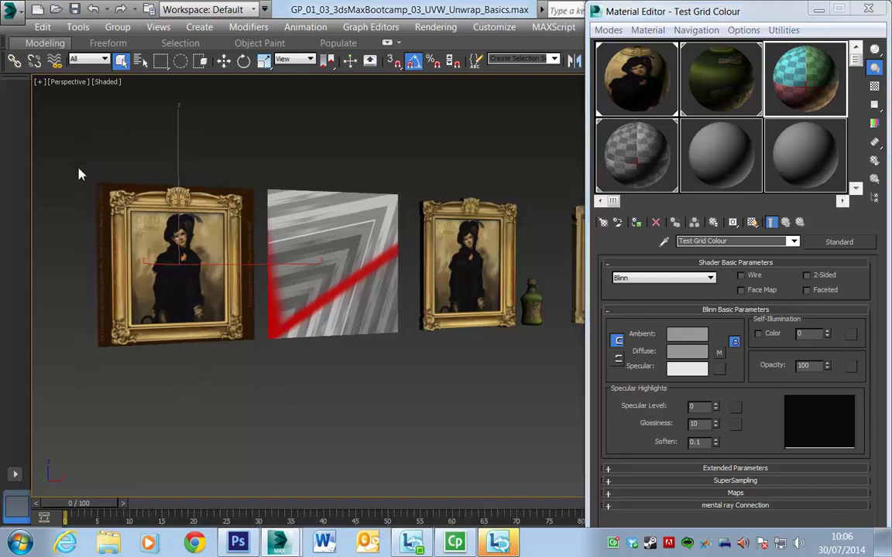
click(636, 223)
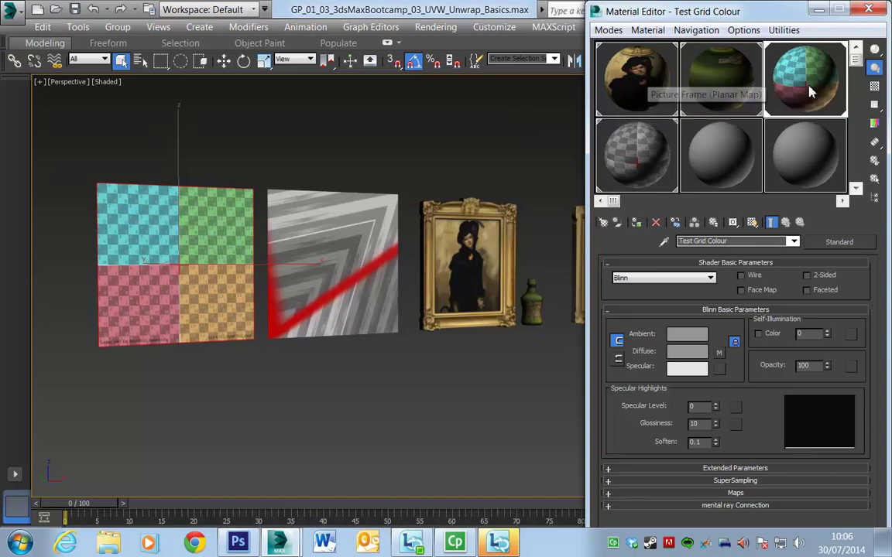
drag(600, 133, 183, 309)
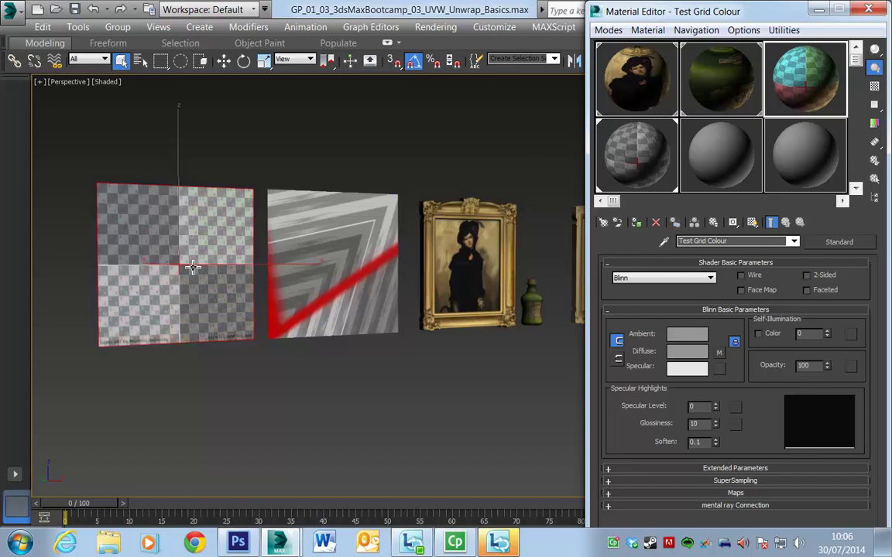
Try the greyscale and colour test grid materials on the unmapped plane, reassign the greyscale one, and close the Material Editor.
drag(638, 165, 362, 275)
drag(785, 86, 357, 286)
drag(634, 165, 371, 288)
click(868, 9)
middle_drag(462, 290, 543, 288)
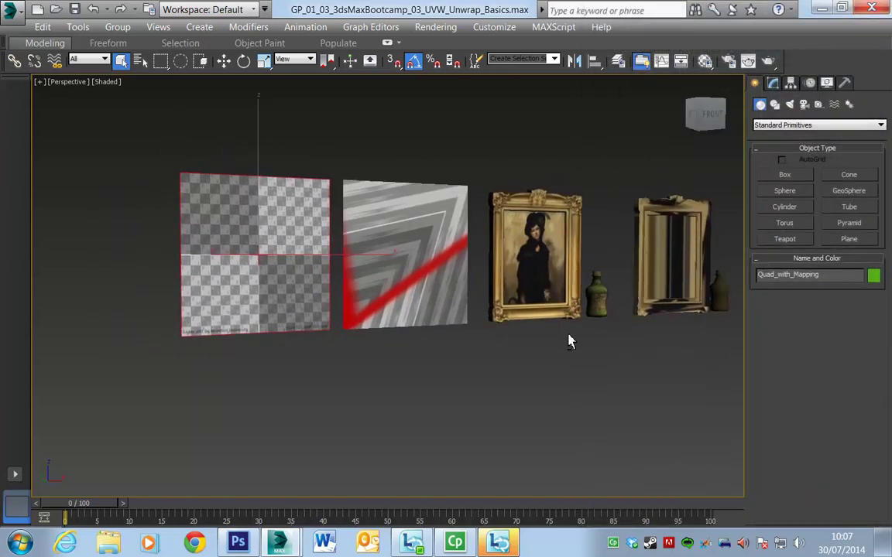
Select the unmapped plane beside the checkered one and display edged faces in the perspective view.
alt+middle_drag(560, 332, 550, 346)
click(432, 261)
middle_drag(534, 387, 494, 385)
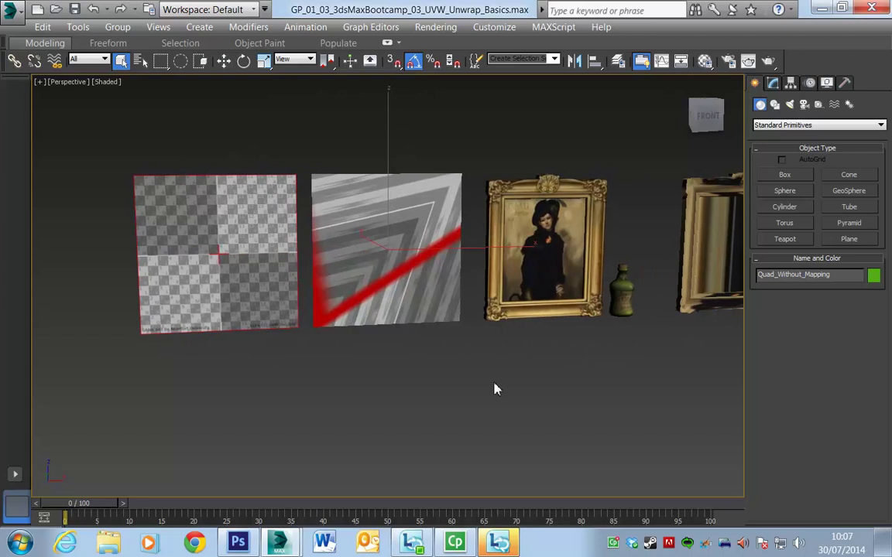
key(F4)
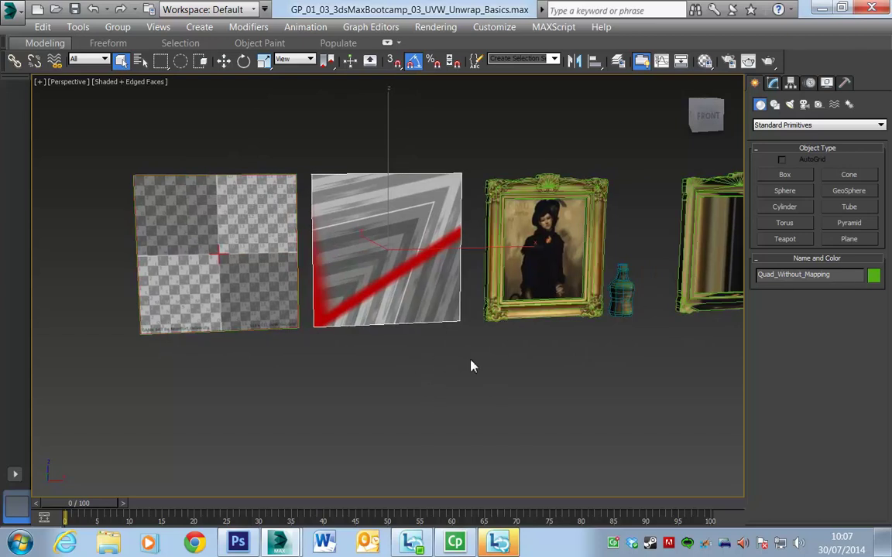
middle_drag(438, 371, 496, 359)
scroll(516, 355, up, 3)
middle_drag(507, 318, 523, 378)
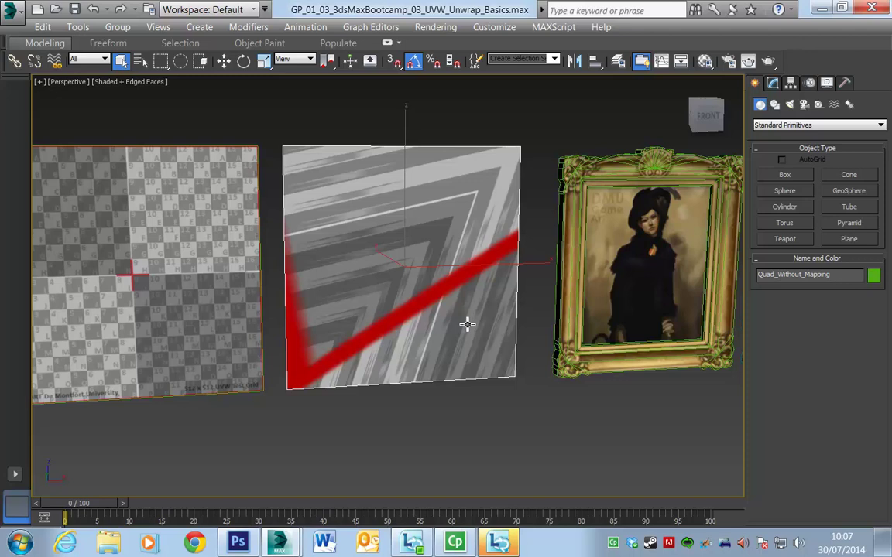
Add an Unwrap UVW modifier to Quad_Without_Mapping.
click(773, 83)
click(791, 84)
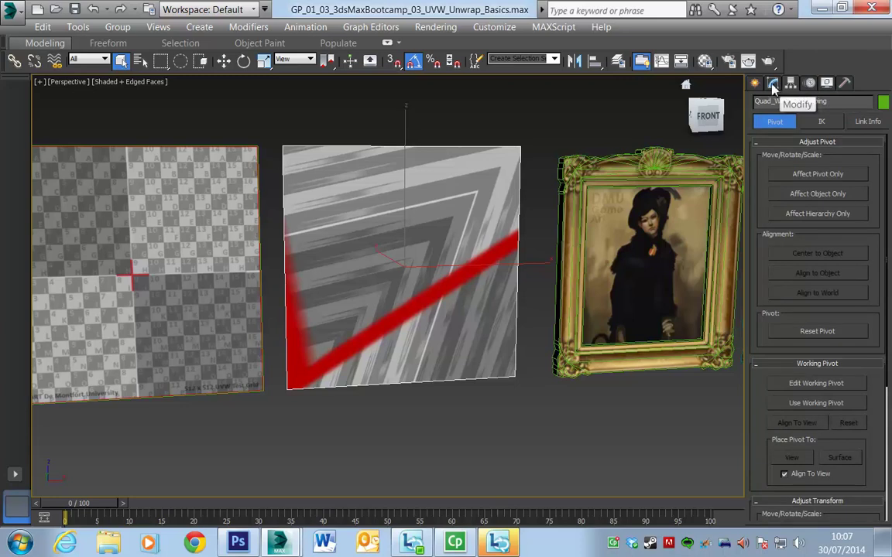
click(772, 83)
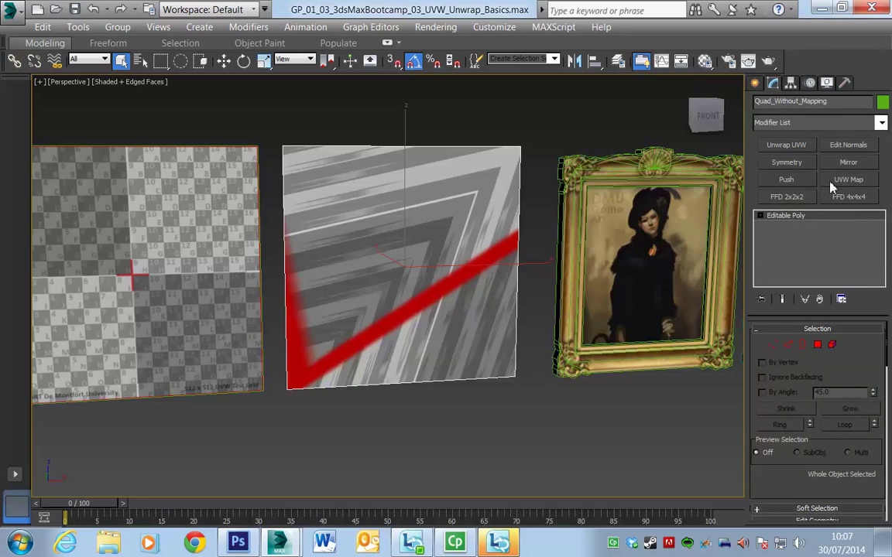
click(882, 124)
scroll(852, 310, down, 5)
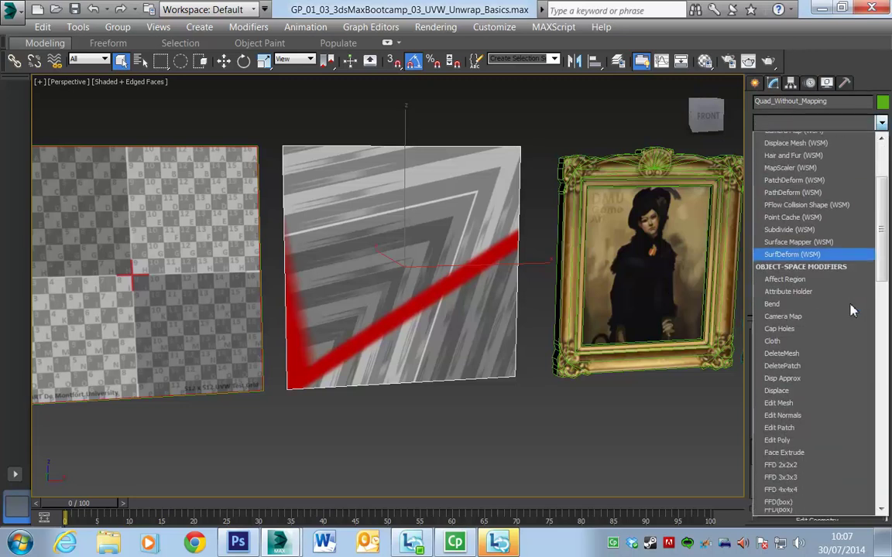
scroll(852, 309, down, 15)
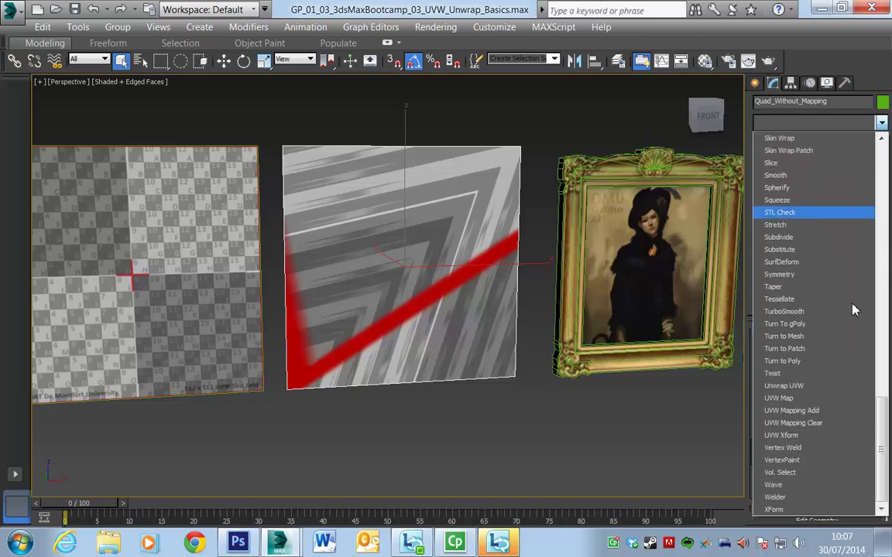
click(815, 386)
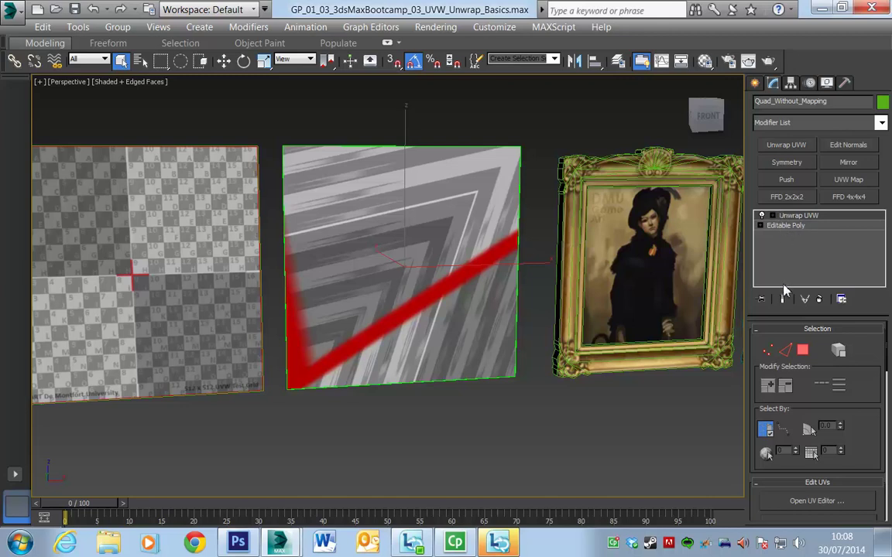
Enter the Polygon level of the Unwrap UVW modifier and select the plane's face.
click(772, 216)
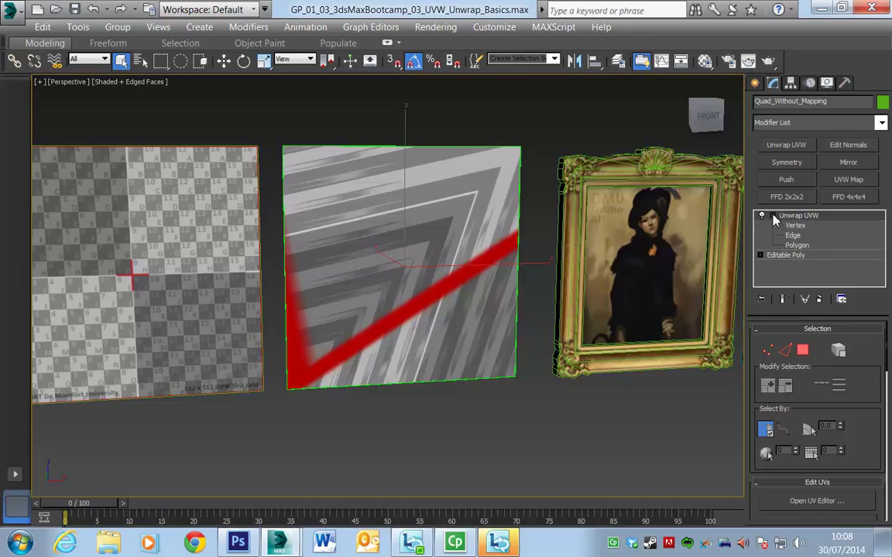
click(796, 245)
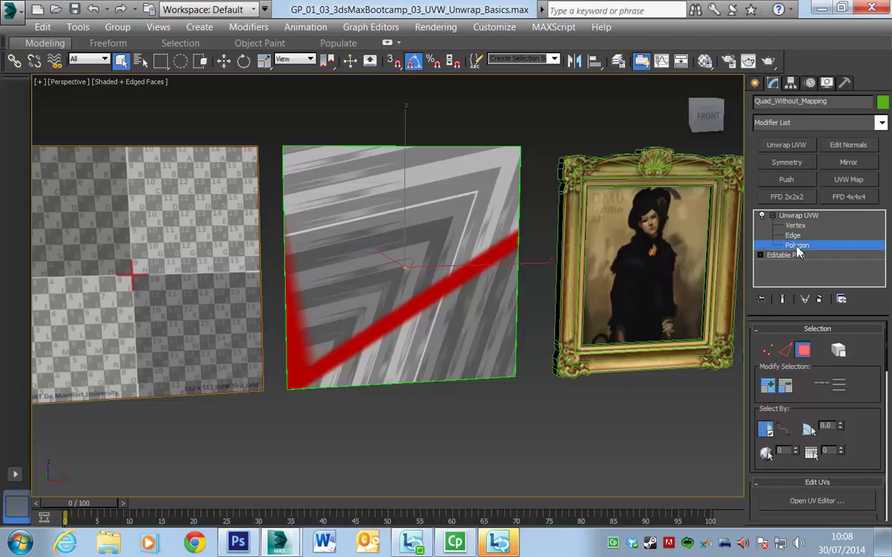
click(503, 371)
mouse_move(506, 391)
alt+middle_down()
mouse_move(527, 397)
mouse_move(491, 390)
mouse_move(501, 393)
alt+middle_up()
middle_drag(563, 403, 524, 418)
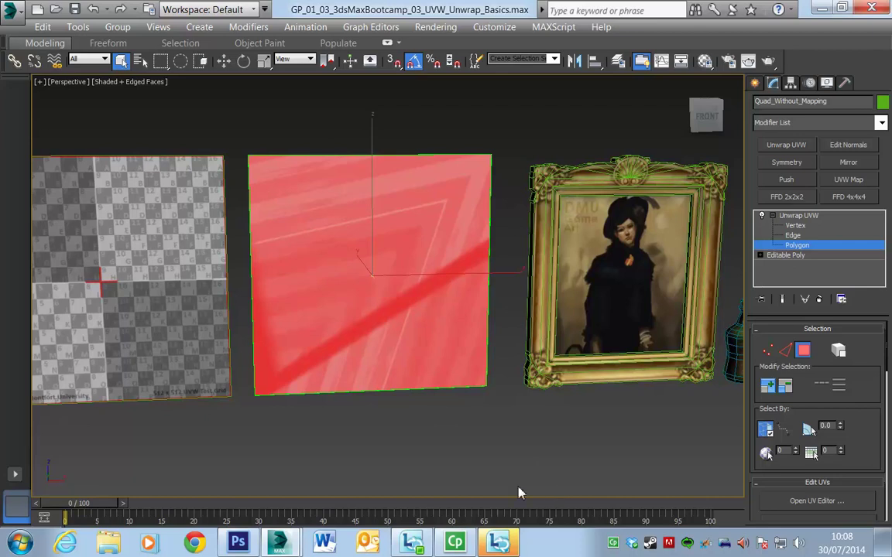
Deselect the plane's face and practise reselecting it with Select All and with a selection window.
click(520, 459)
key(ctrl+a)
click(521, 459)
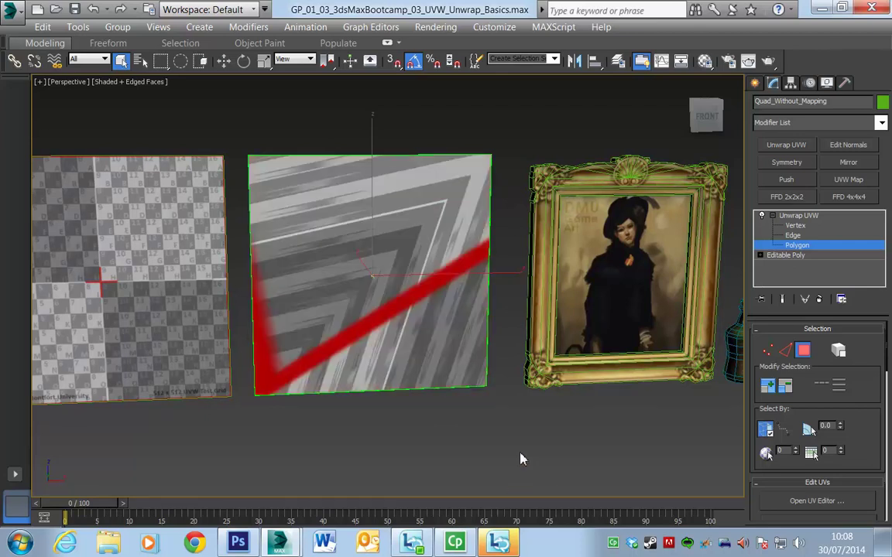
key(ctrl+a)
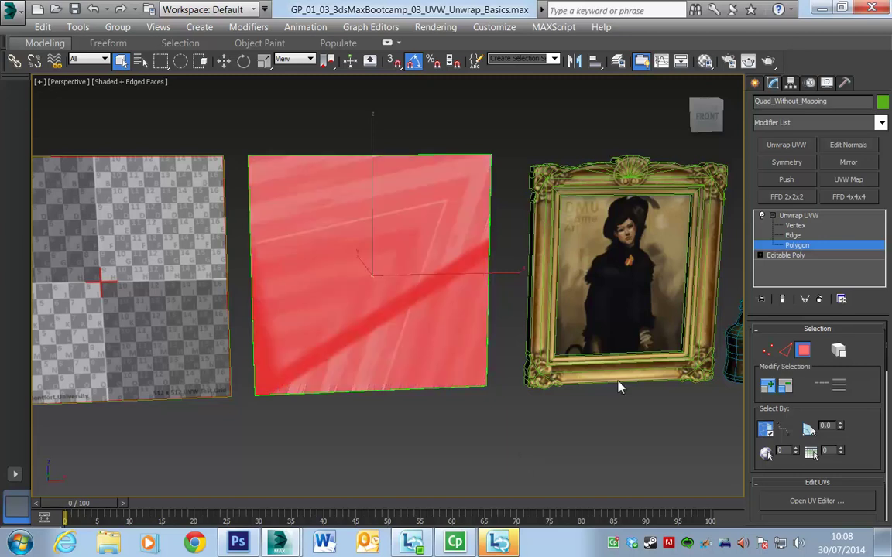
click(806, 246)
click(806, 247)
click(497, 457)
drag(494, 427, 329, 221)
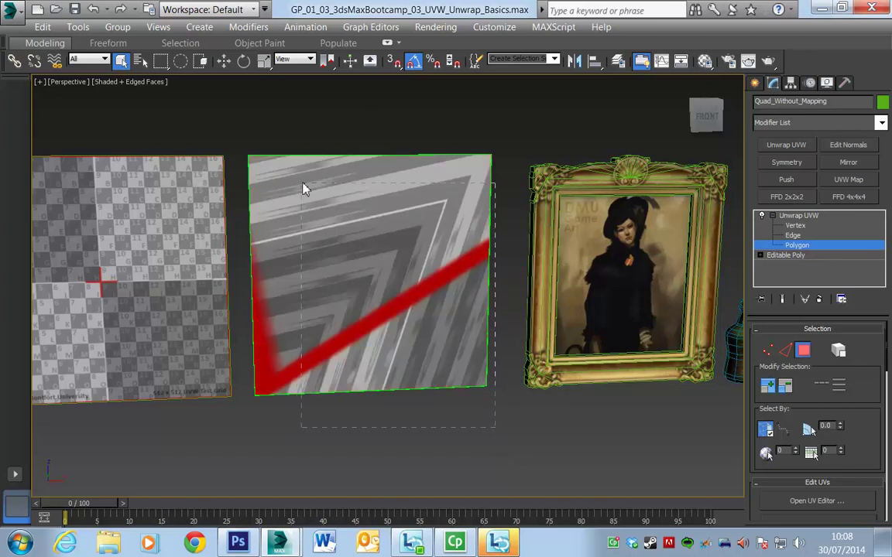
drag(259, 135, 269, 147)
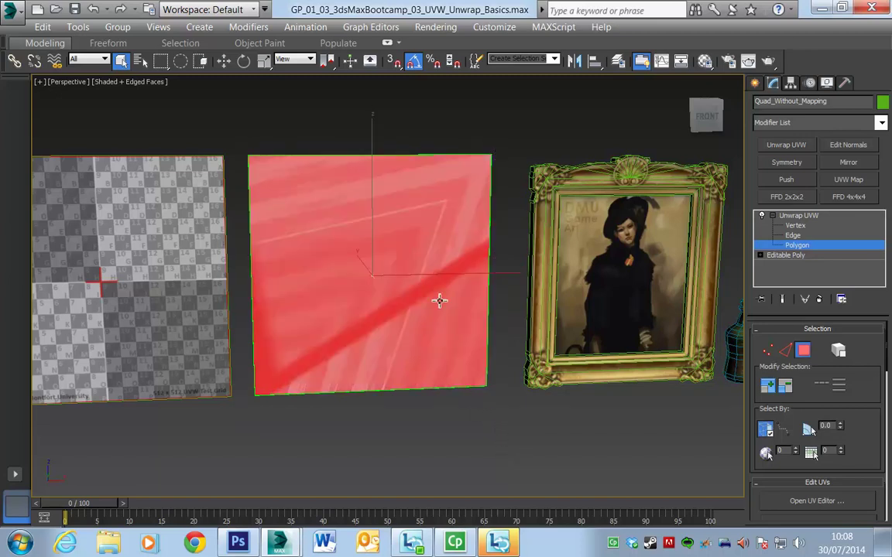
Widen the command panel to two columns and bring up the Unwrap UVW projection options.
middle_drag(554, 455, 516, 450)
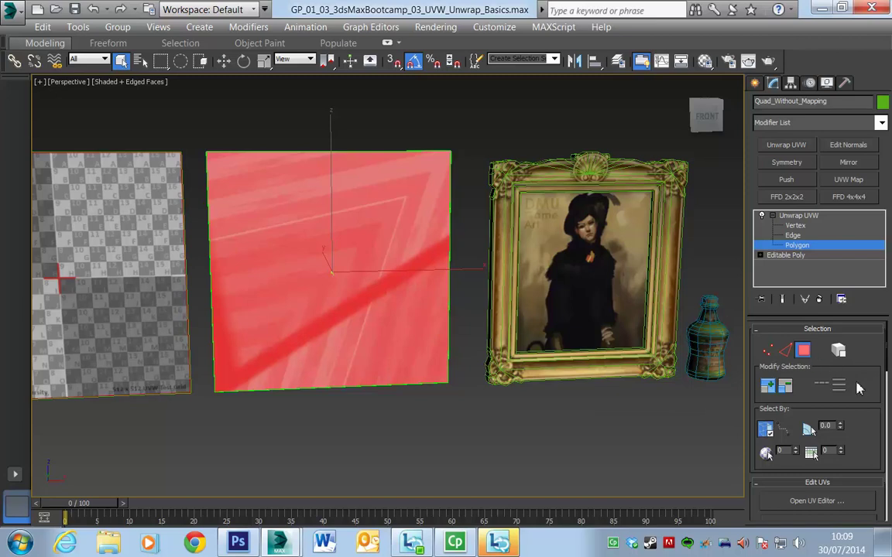
scroll(878, 449, down, 5)
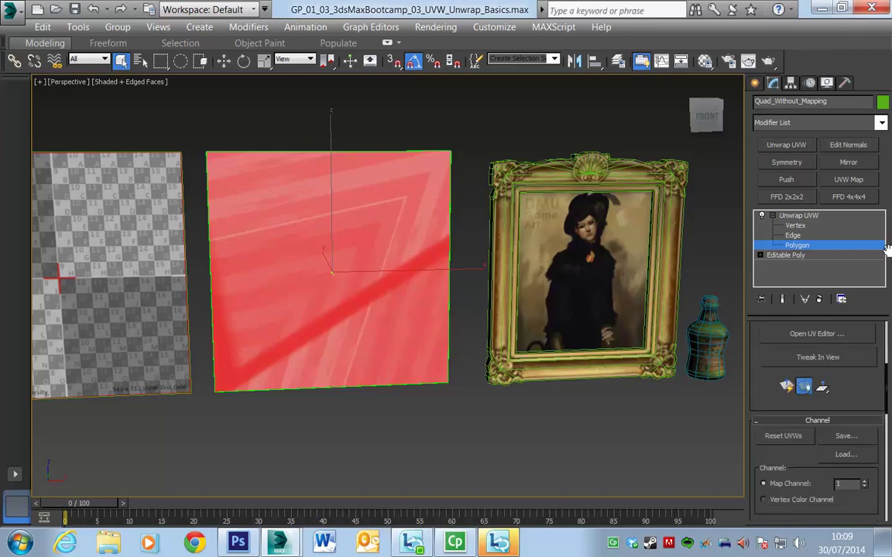
scroll(878, 453, down, 5)
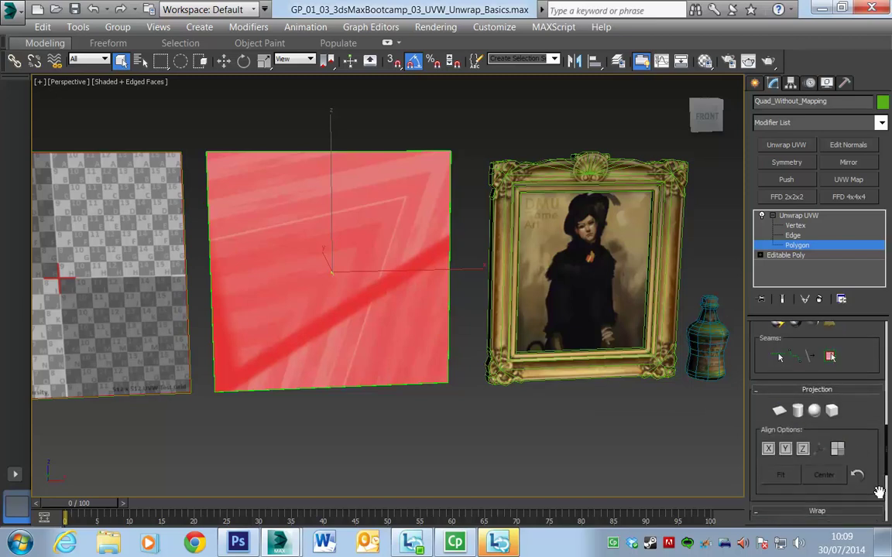
scroll(883, 410, up, 2)
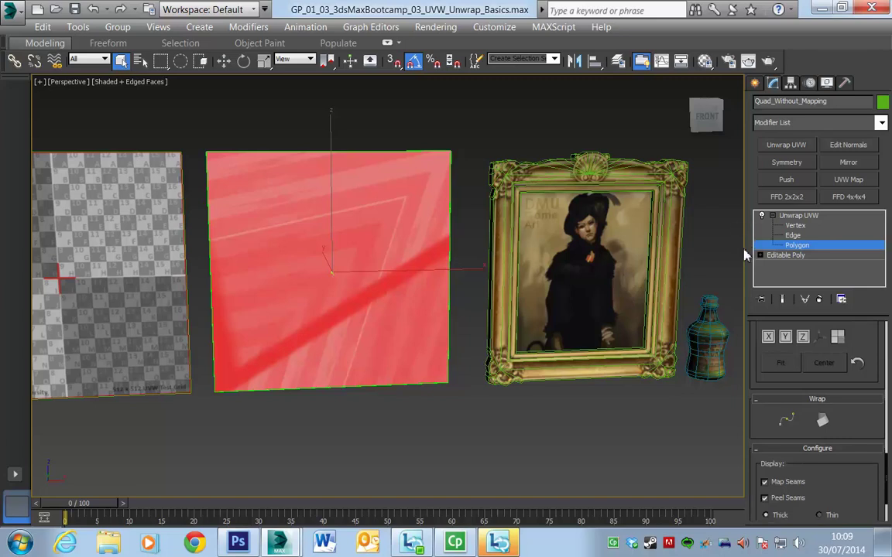
drag(740, 253, 689, 259)
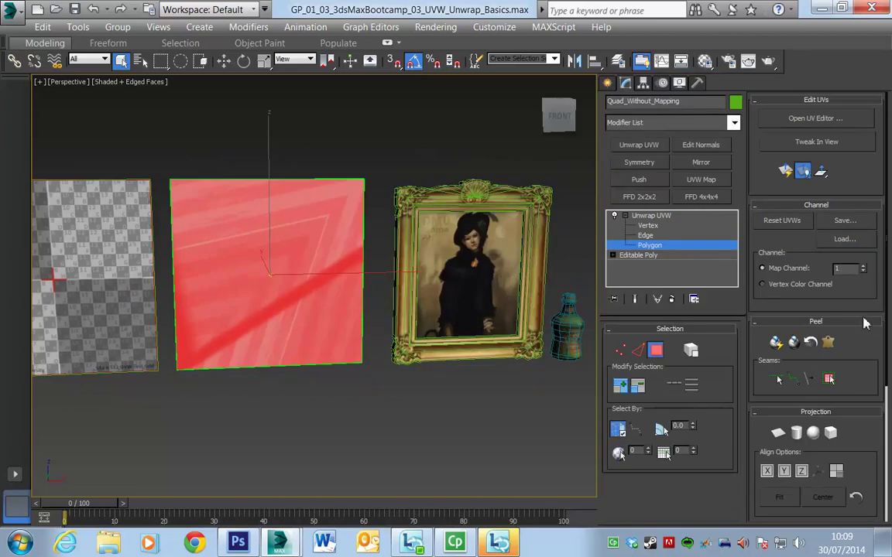
scroll(870, 263, down, 4)
scroll(874, 236, down, 1)
middle_drag(318, 415, 382, 418)
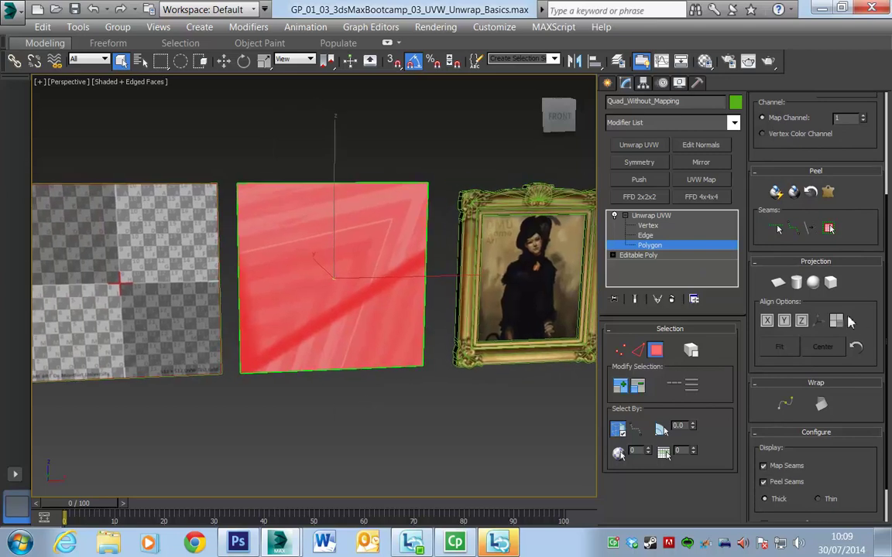
Apply a planar projection aligned to Y to the plane's face, turn off selected-face shading, and leave the Polygon level.
click(778, 283)
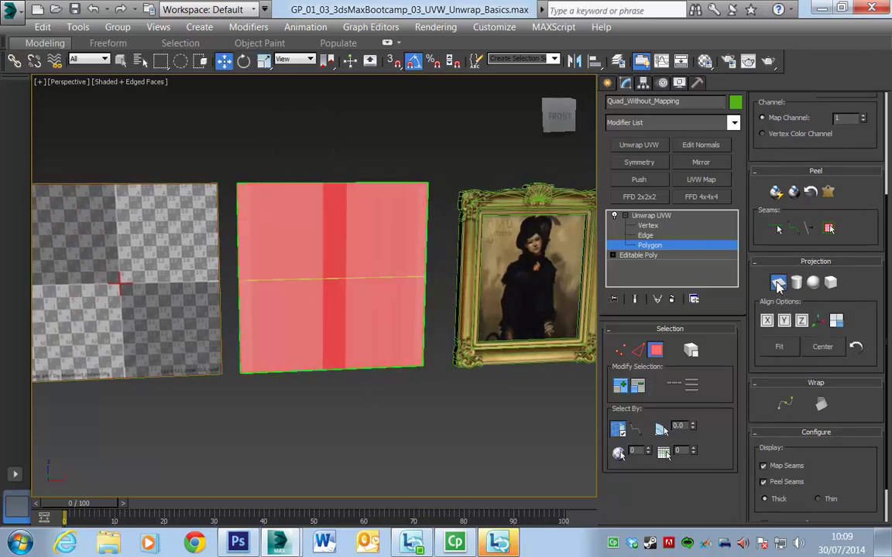
click(783, 321)
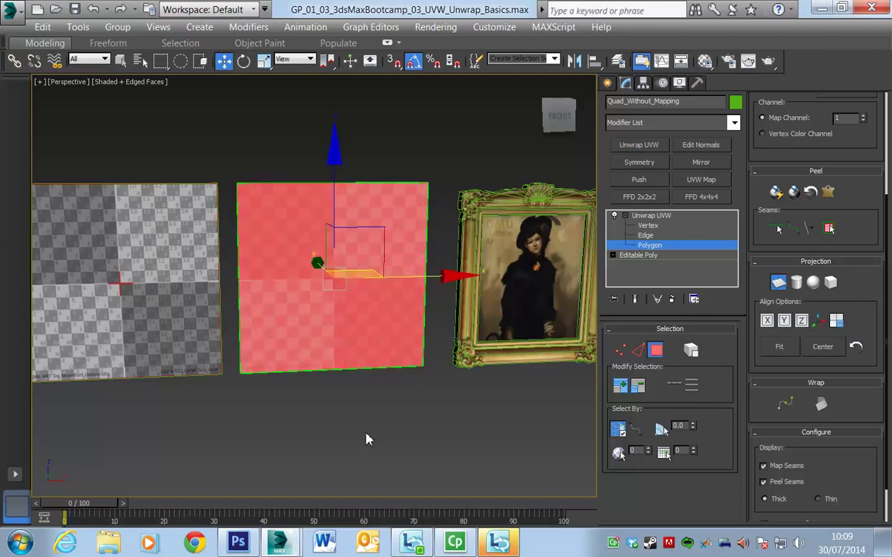
key(F2)
mouse_move(367, 436)
middle_down()
mouse_move(436, 432)
mouse_move(349, 422)
mouse_move(400, 422)
mouse_move(392, 416)
middle_up()
middle_drag(489, 427, 430, 437)
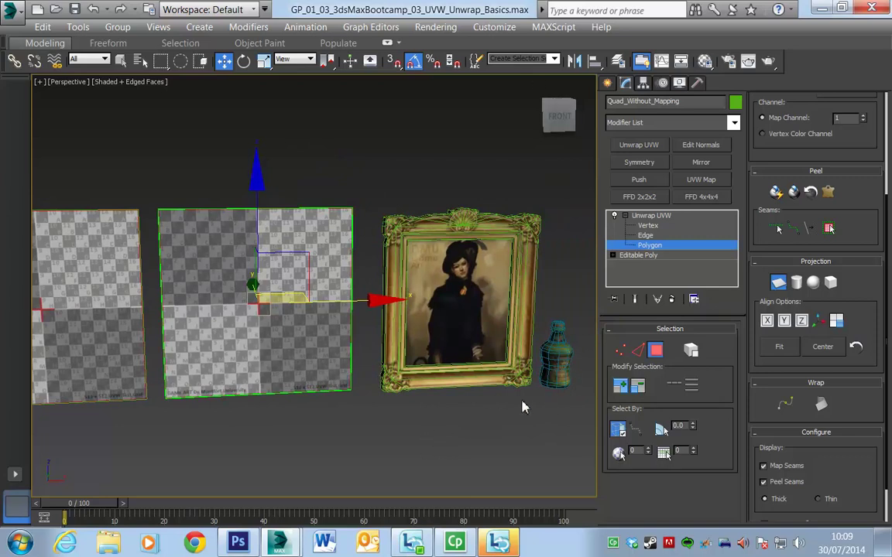
middle_drag(522, 436, 519, 416)
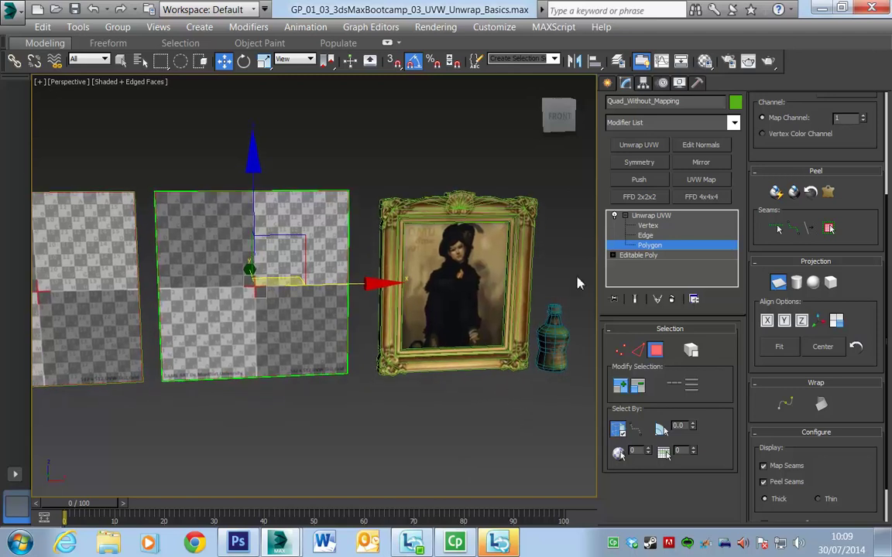
click(650, 215)
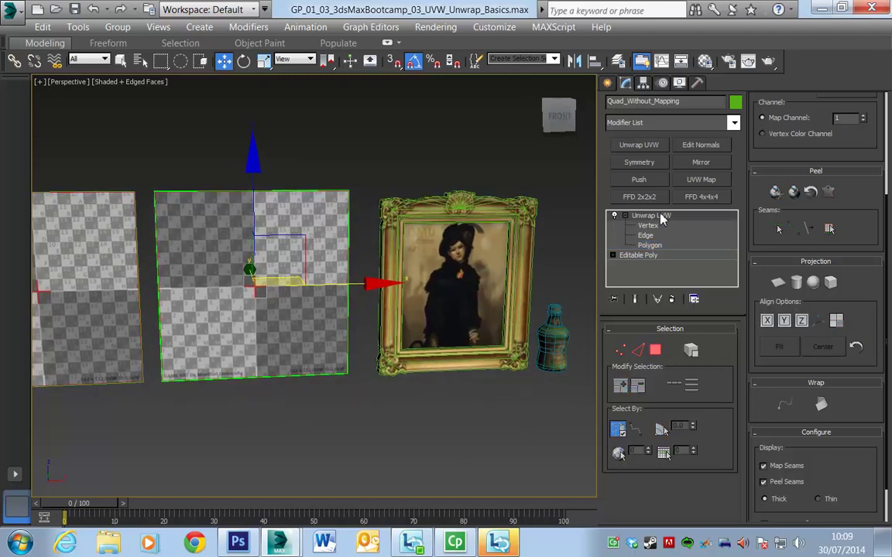
Select Picture_Frame_Without_Mapping, isolate it, and view it from the front.
click(461, 364)
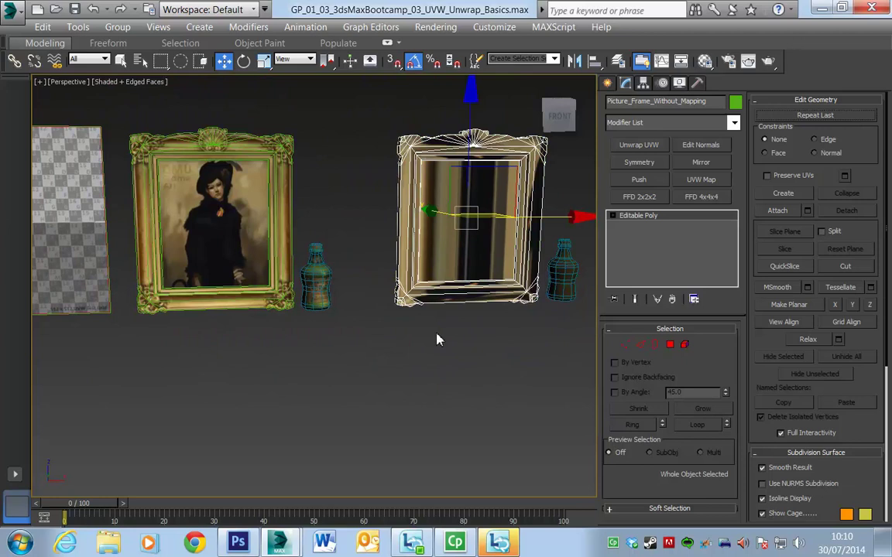
middle_drag(440, 339, 370, 377)
right_click(374, 379)
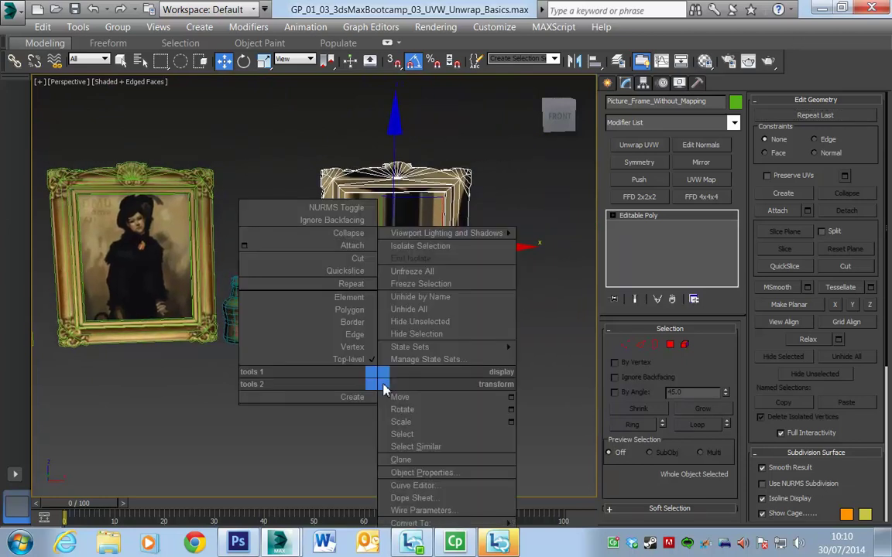
click(430, 246)
middle_drag(475, 361, 496, 336)
alt+middle_drag(519, 374, 333, 204)
alt+middle_drag(513, 376, 507, 378)
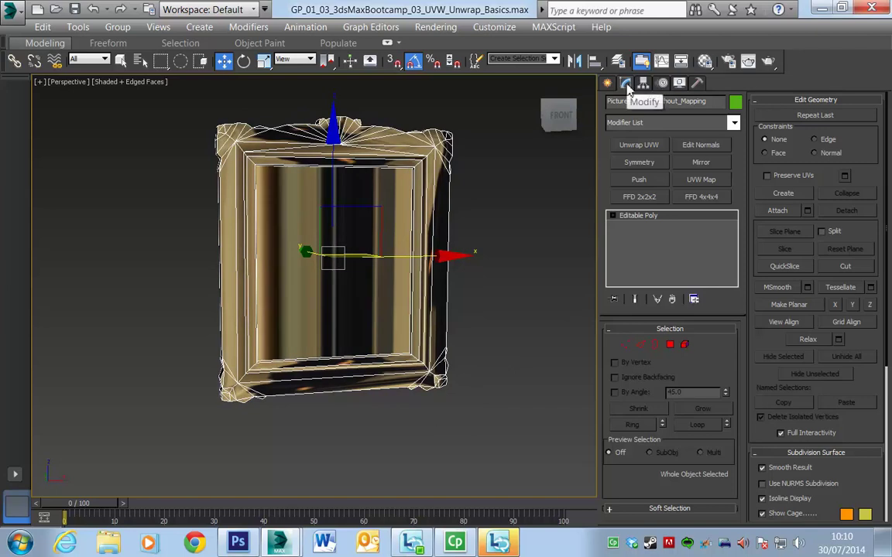
Add an Unwrap UVW modifier to the isolated picture frame and bring up its projection options.
click(733, 122)
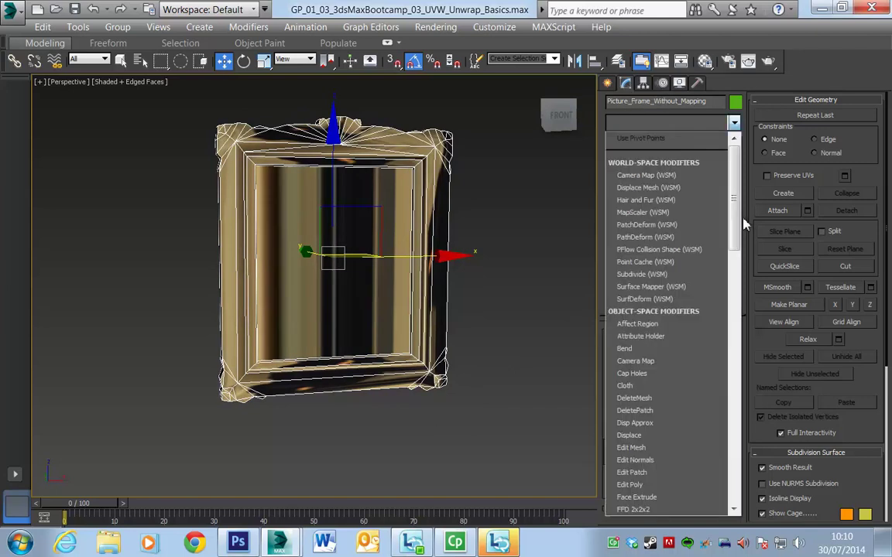
drag(733, 193, 733, 449)
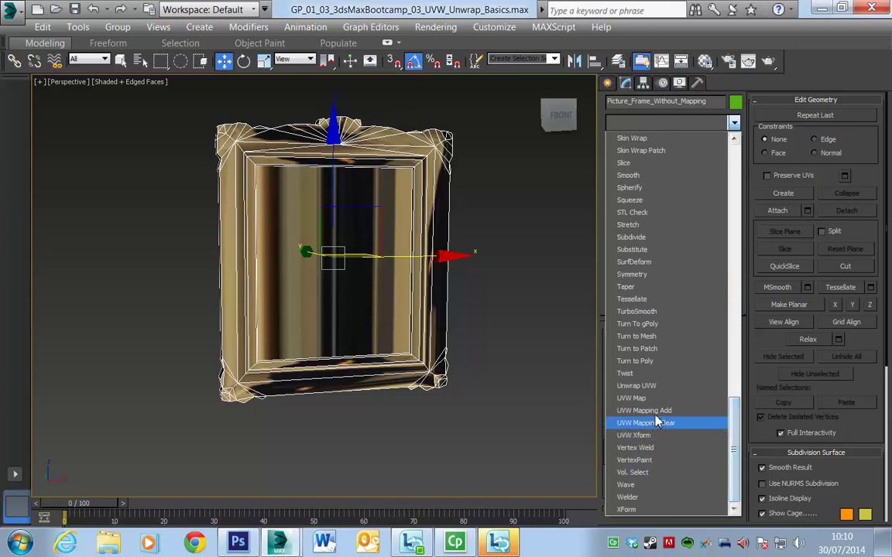
click(654, 391)
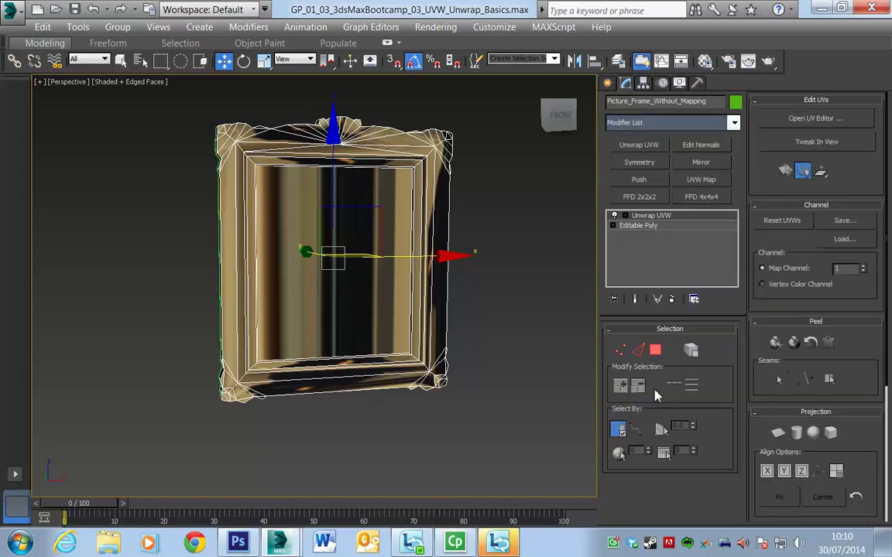
mouse_move(528, 329)
middle_down()
mouse_move(542, 344)
mouse_move(530, 341)
middle_up()
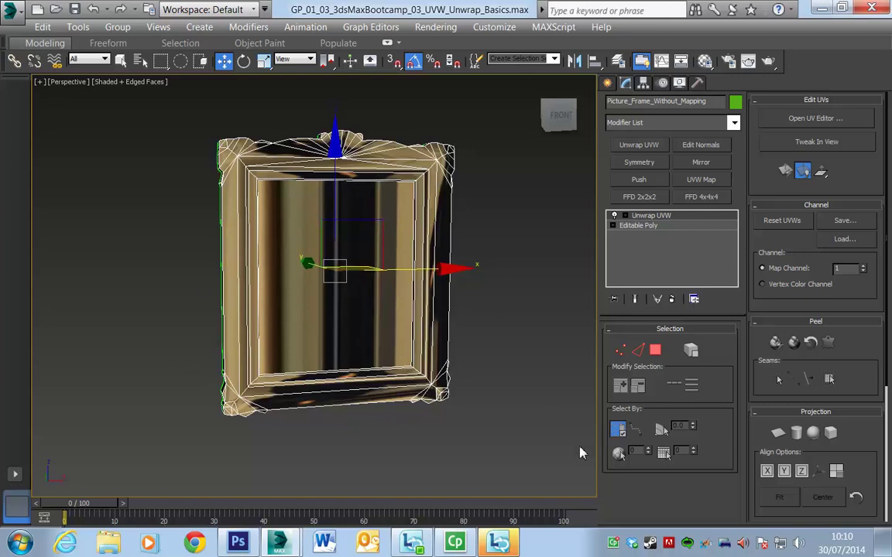
scroll(864, 307, down, 5)
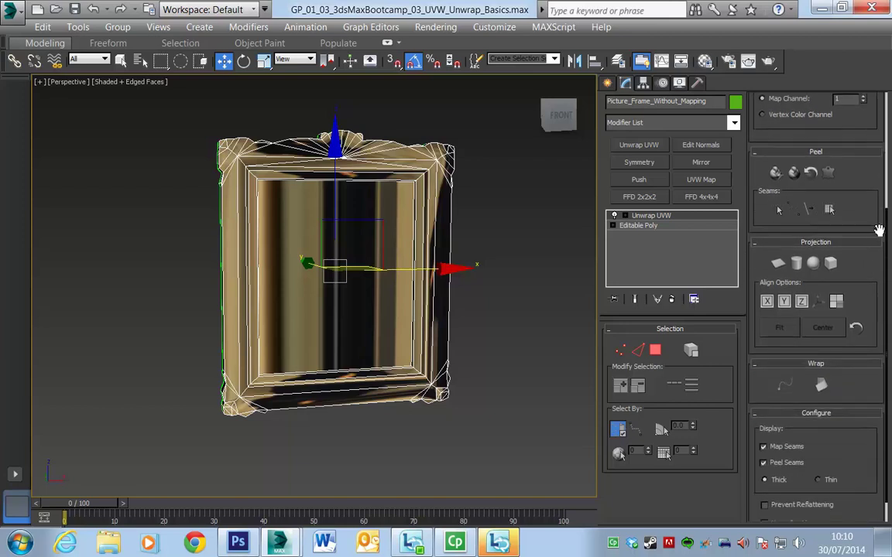
Expand the picture frame's Unwrap UVW modifier and enter its Polygon level.
scroll(781, 207, down, 1)
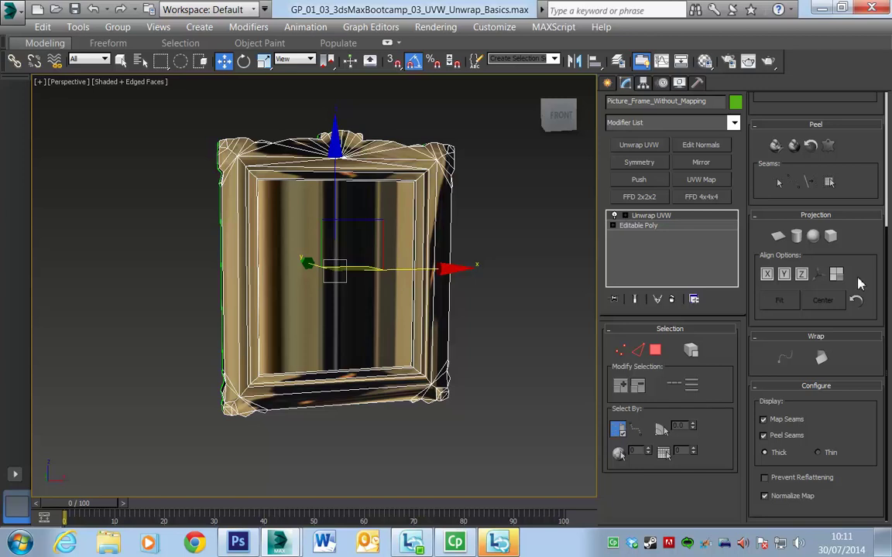
click(626, 217)
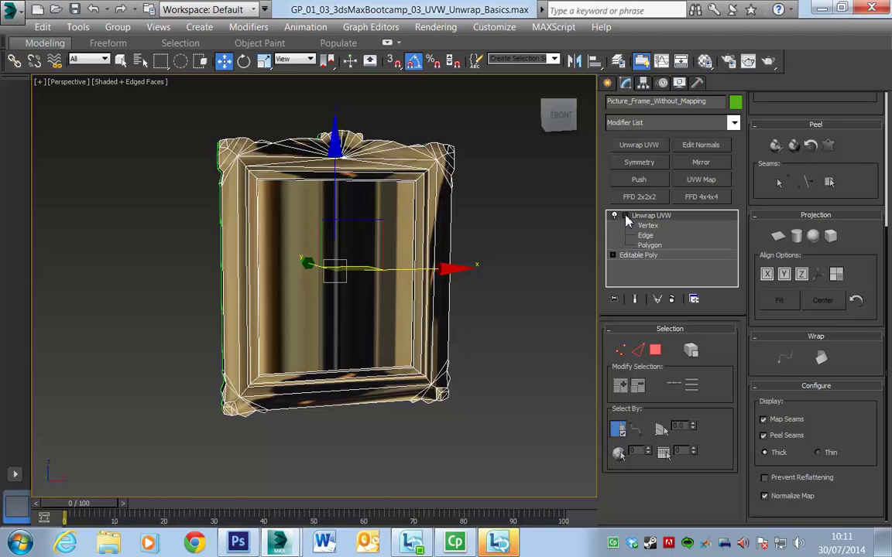
click(649, 246)
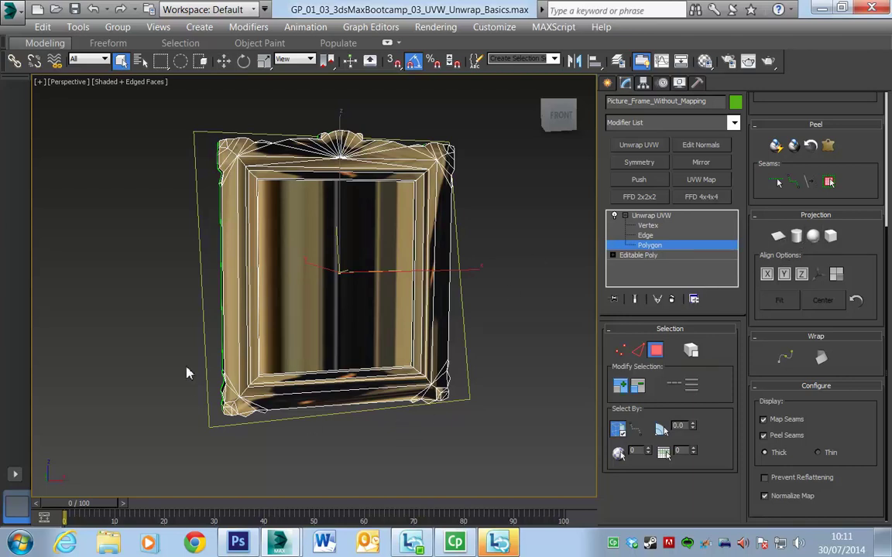
alt+middle_drag(253, 425, 298, 444)
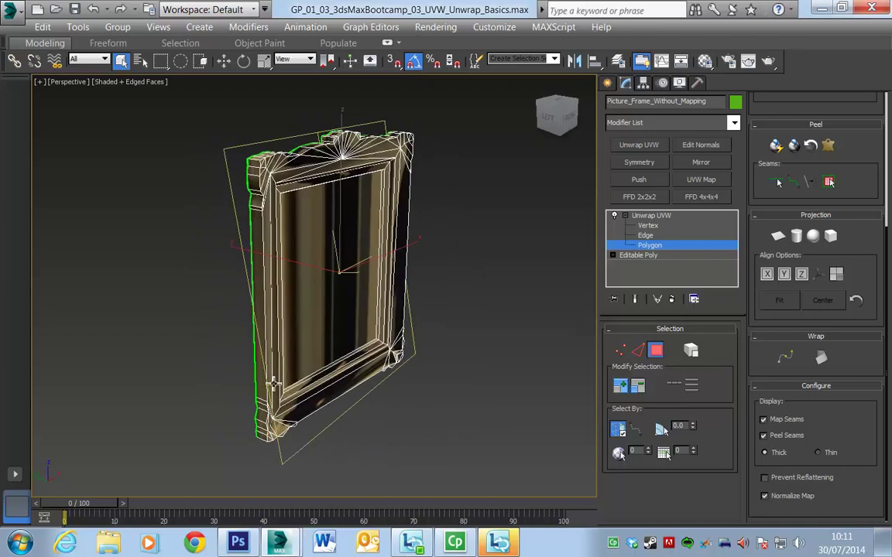
alt+middle_drag(415, 283, 456, 323)
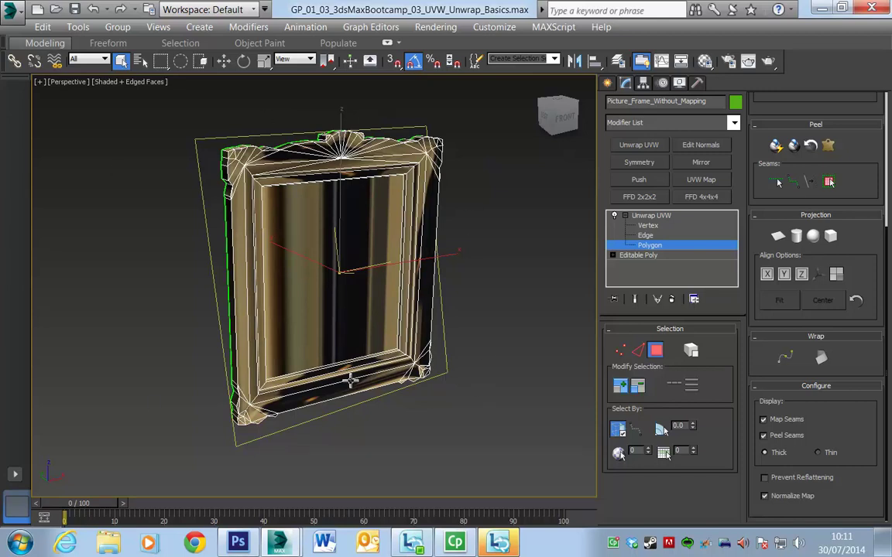
Try selecting all of the picture frame's polygons, including the inner picture area, and clear the selection.
key(ctrl+a)
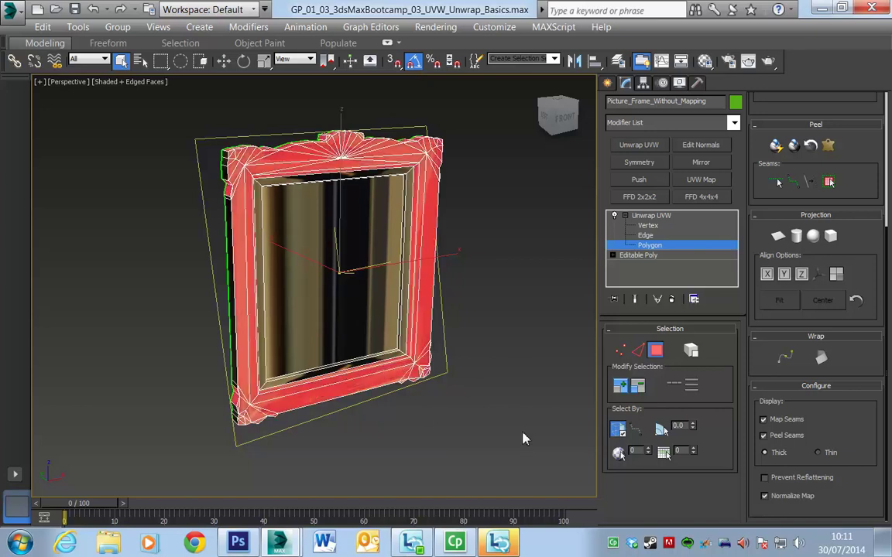
mouse_move(524, 434)
alt+middle_down()
mouse_move(516, 365)
mouse_move(508, 426)
alt+middle_up()
drag(527, 440, 143, 111)
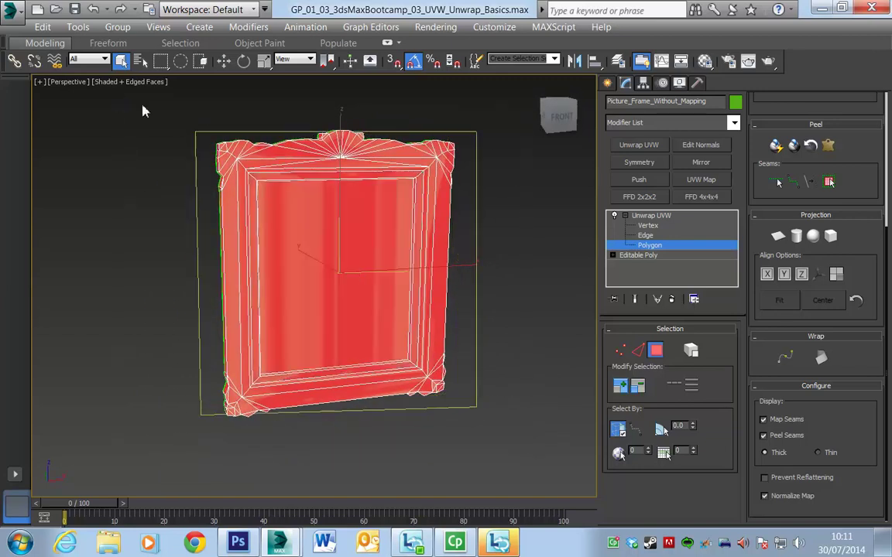
click(570, 446)
Examine the unmapped texture on the picture frame's front and side from several angles.
mouse_move(508, 468)
alt+middle_down()
mouse_move(498, 382)
mouse_move(514, 378)
mouse_move(503, 453)
mouse_move(518, 447)
mouse_move(515, 460)
alt+middle_up()
alt+middle_drag(488, 404, 462, 384)
alt+middle_drag(410, 437, 227, 184)
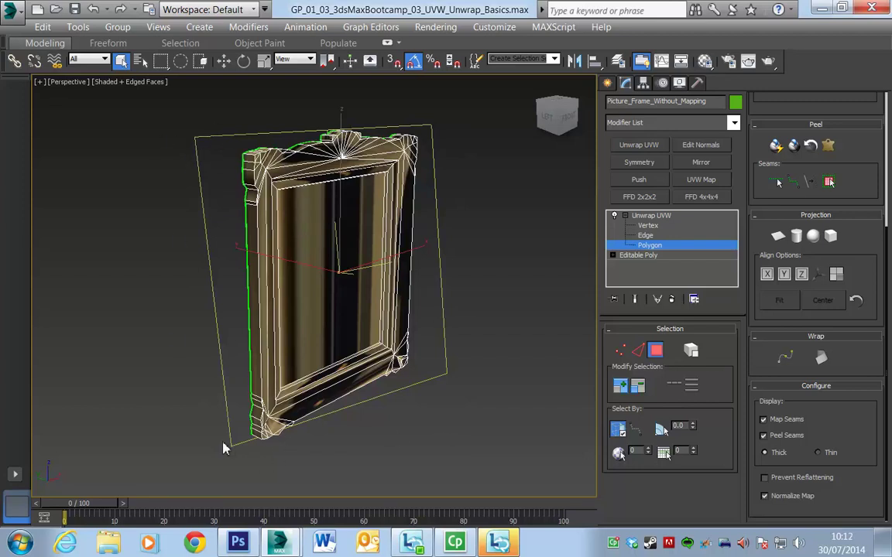
alt+middle_drag(434, 445, 480, 383)
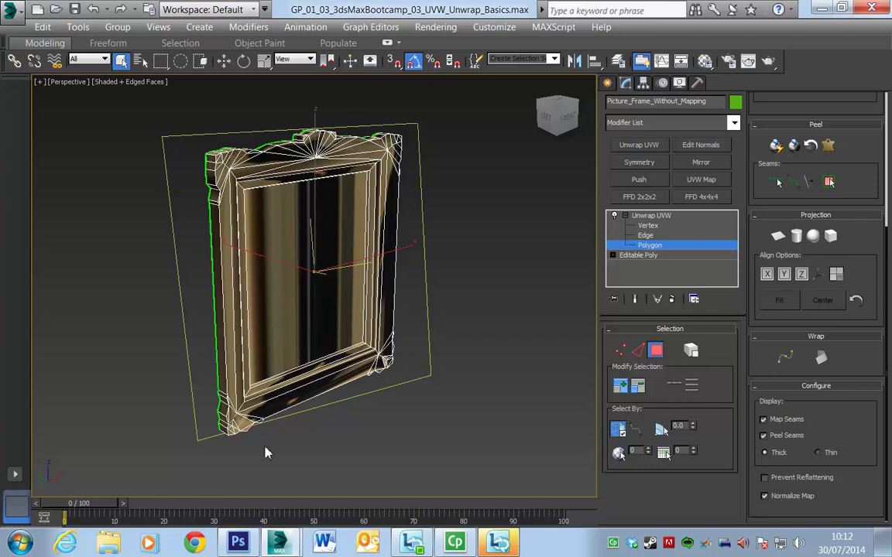
middle_drag(482, 363, 508, 363)
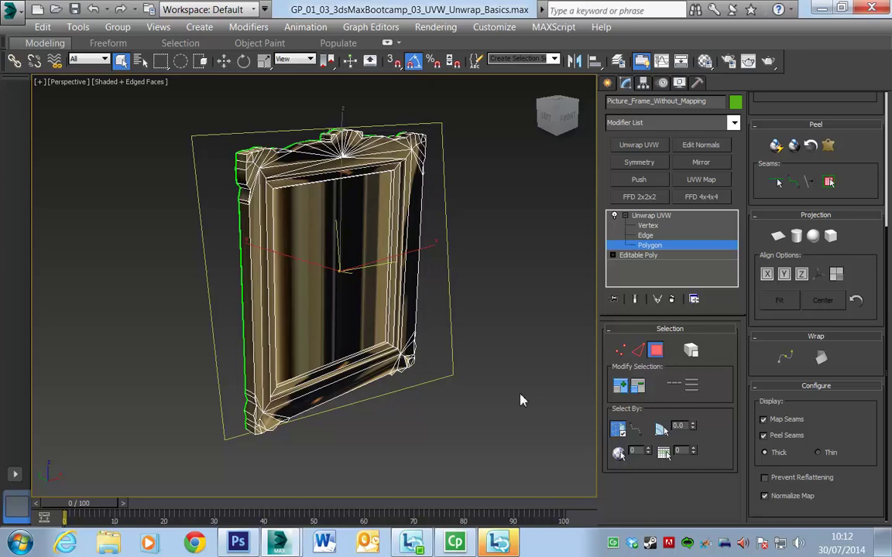
alt+middle_drag(509, 406, 501, 397)
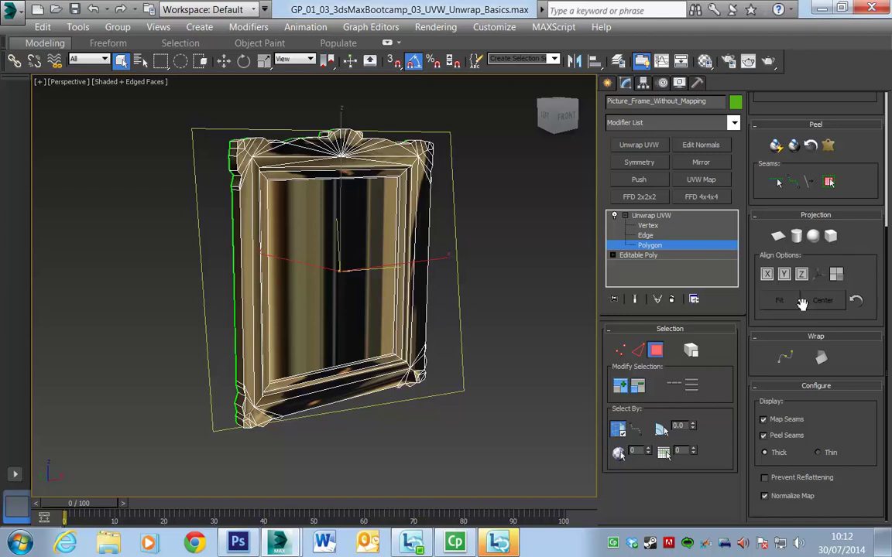
middle_drag(543, 381, 527, 379)
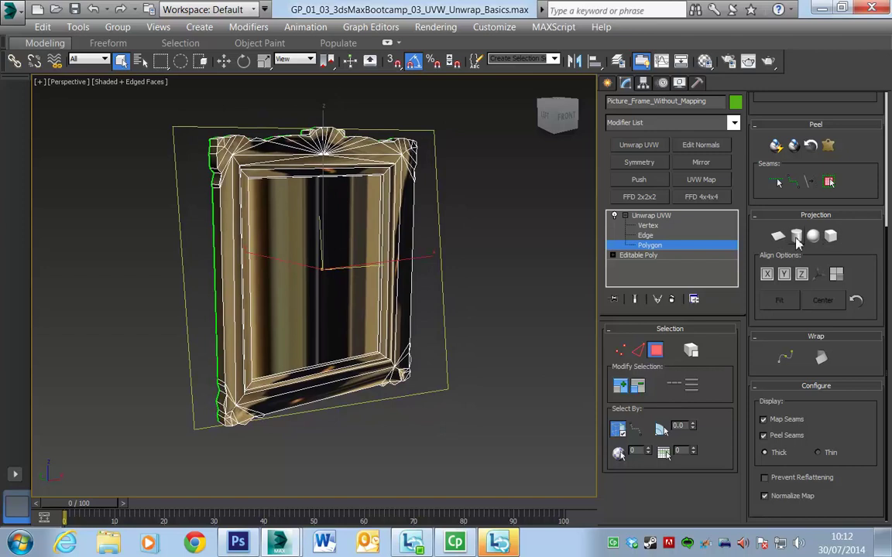
middle_drag(442, 348, 457, 344)
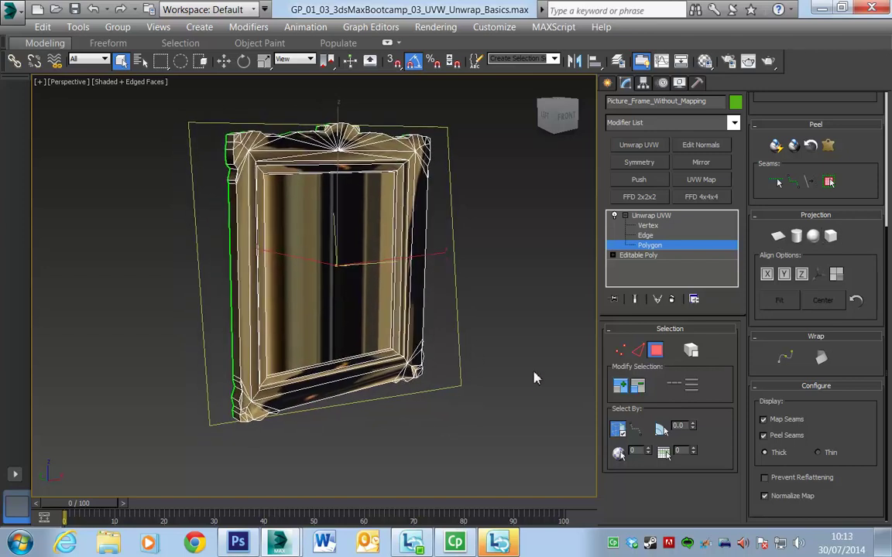
Apply a cylindrical projection to the picture frame and check how its gizmo sits around the mesh.
click(798, 242)
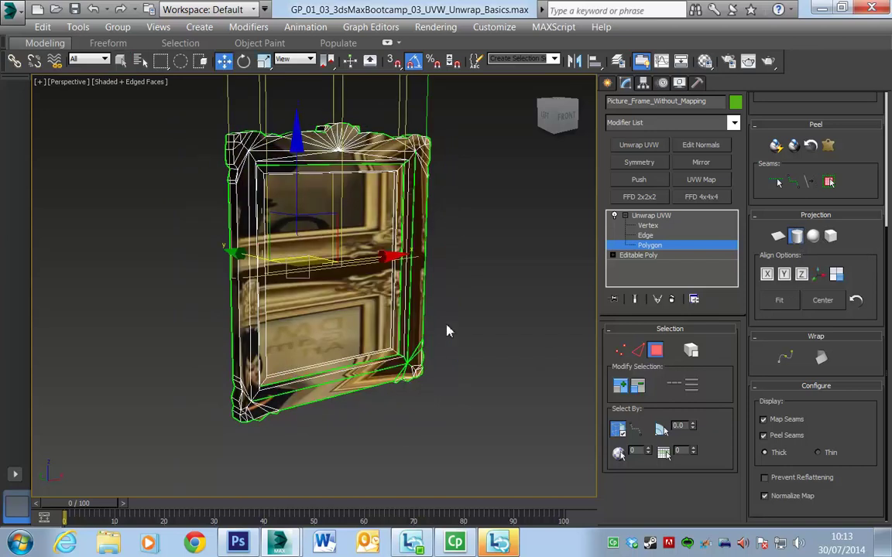
middle_drag(445, 325, 449, 394)
scroll(484, 345, down, 2)
scroll(484, 343, down, 3)
alt+middle_drag(490, 310, 496, 367)
scroll(485, 344, up, 5)
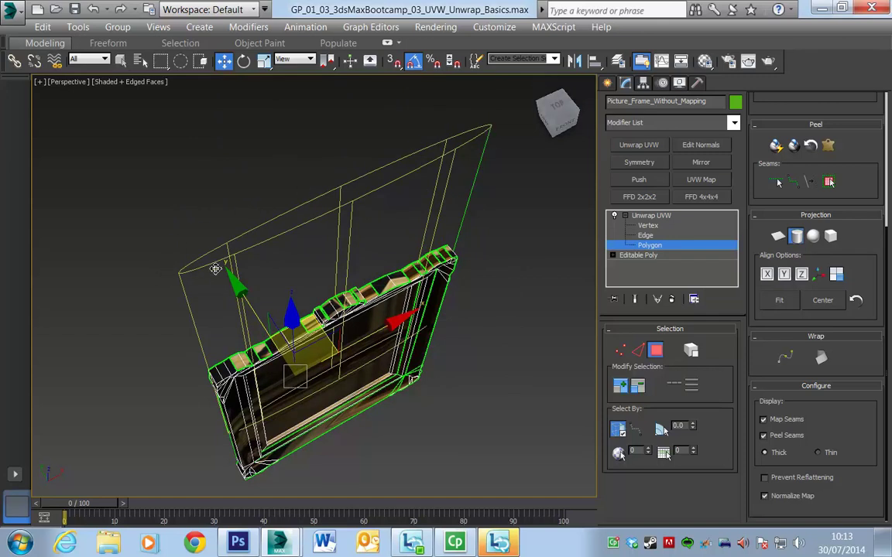
alt+middle_drag(473, 365, 481, 324)
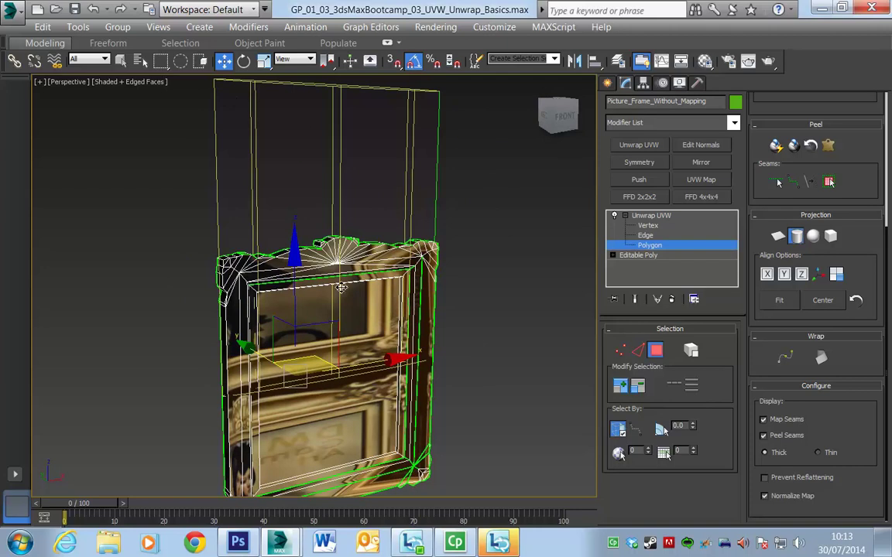
middle_drag(489, 382, 507, 417)
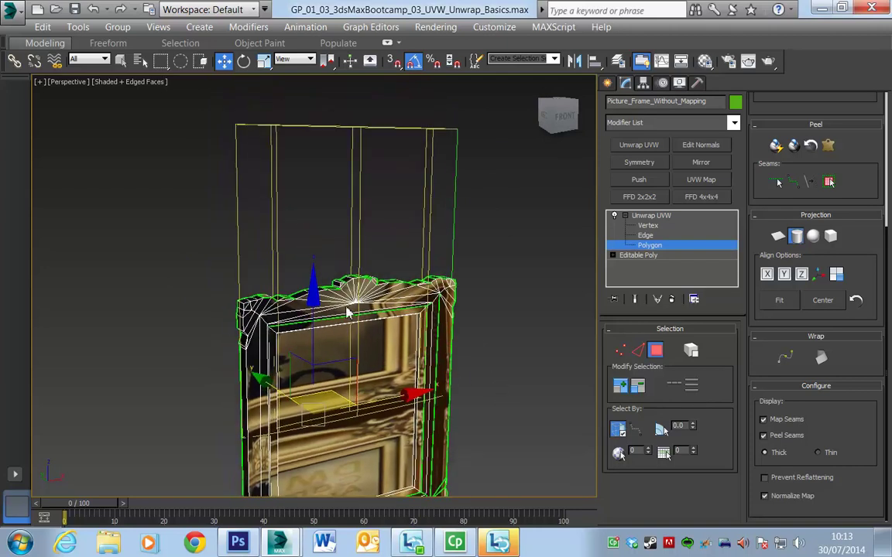
scroll(475, 364, down, 3)
middle_drag(488, 361, 450, 355)
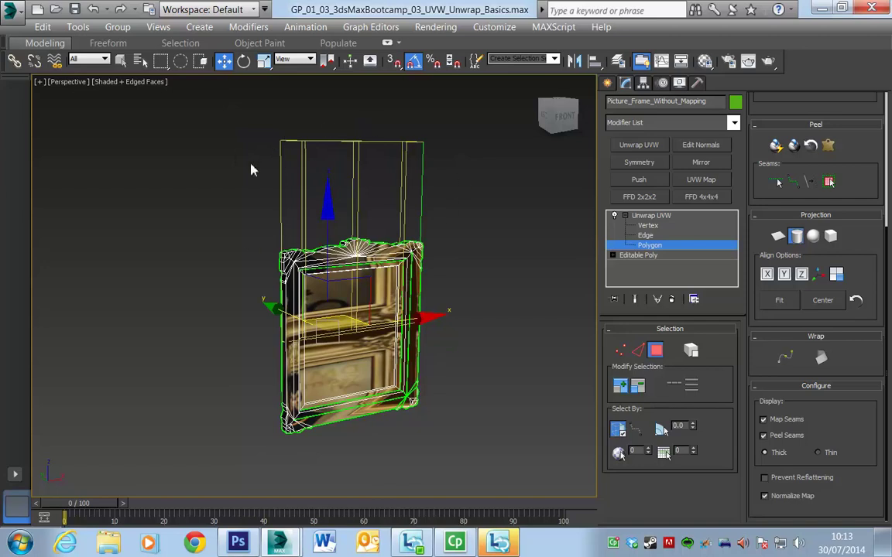
Fit the cylindrical projection gizmo to the picture frame and check the mapping up close.
click(798, 237)
click(780, 305)
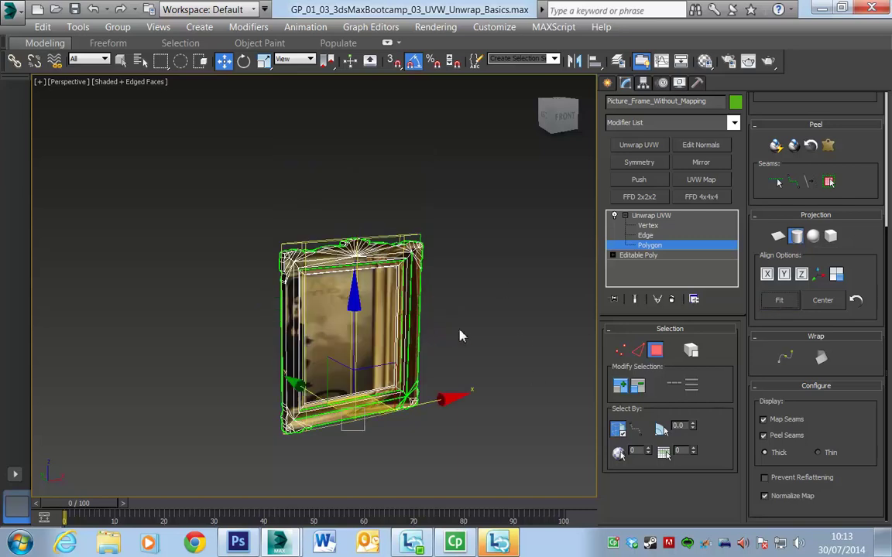
alt+middle_drag(479, 341, 436, 329)
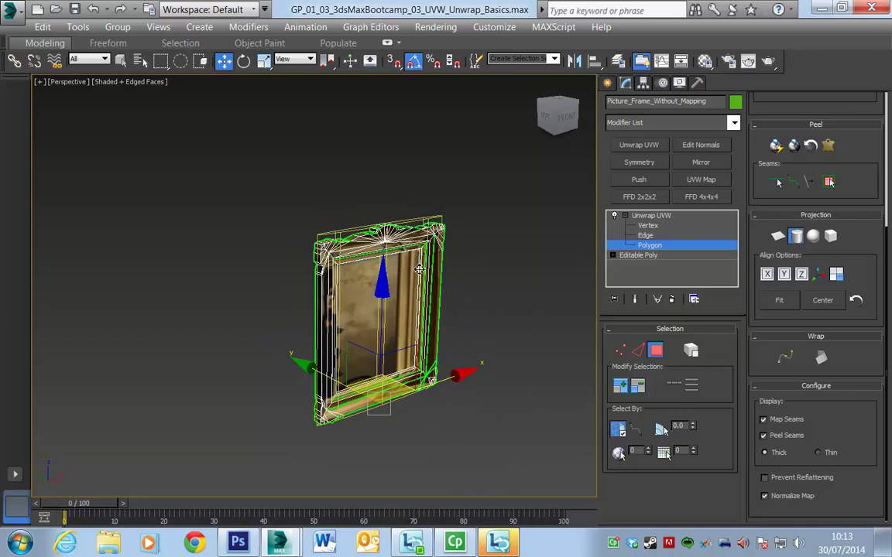
middle_drag(508, 348, 481, 333)
scroll(458, 321, up, 4)
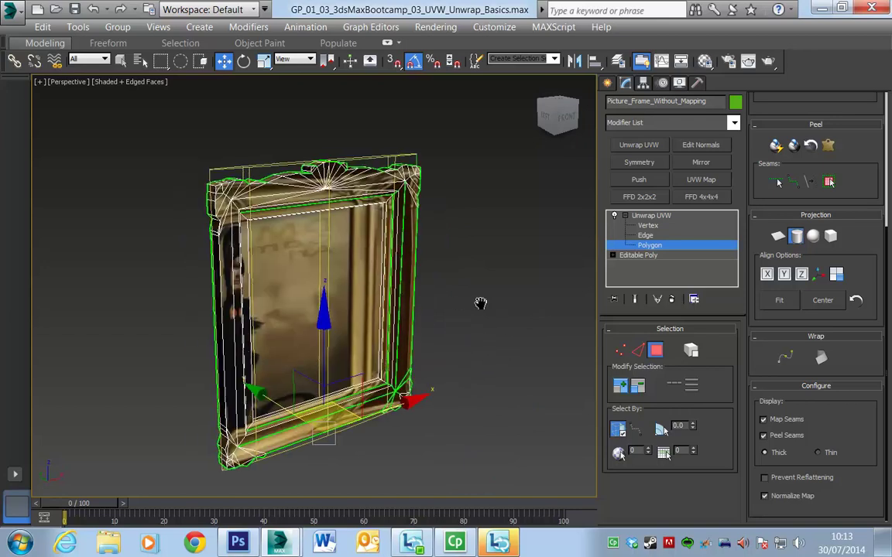
Try a spherical projection on the picture frame and check the texture from below and from the front.
click(813, 236)
alt+middle_drag(434, 333, 482, 358)
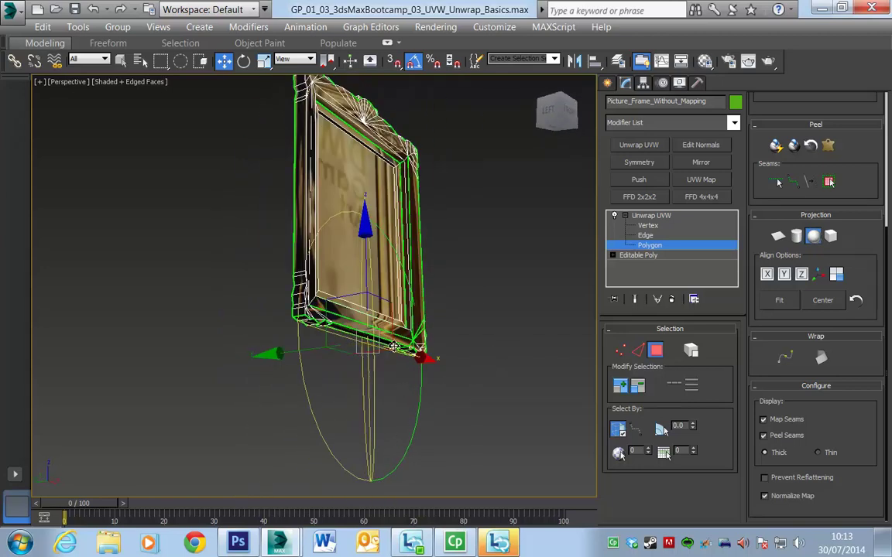
alt+middle_drag(474, 486, 401, 403)
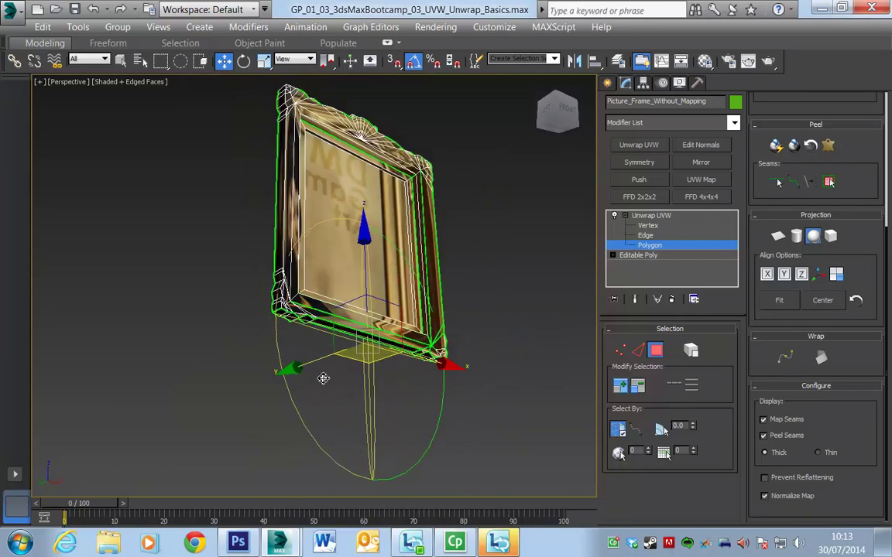
alt+middle_drag(525, 422, 500, 466)
alt+middle_drag(557, 341, 492, 360)
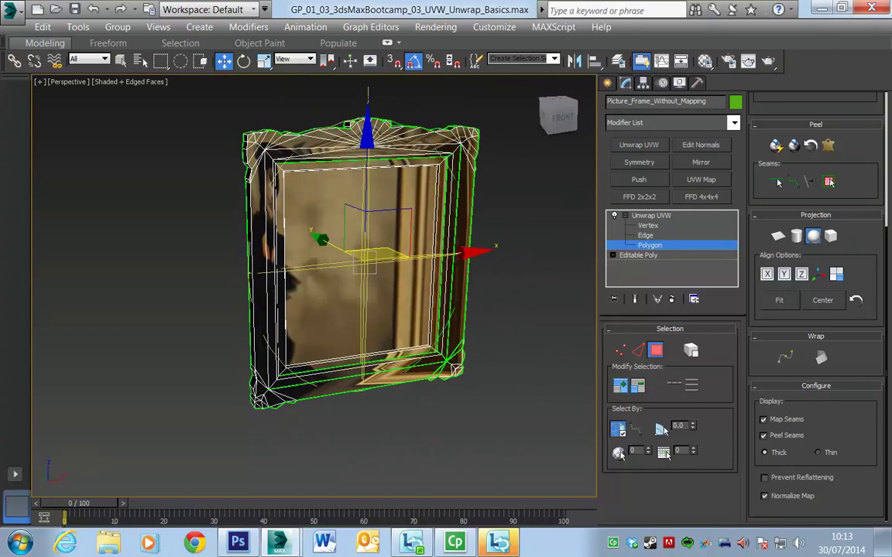
Try a box projection on the picture frame and view it from the front.
click(831, 237)
alt+middle_drag(435, 398, 441, 348)
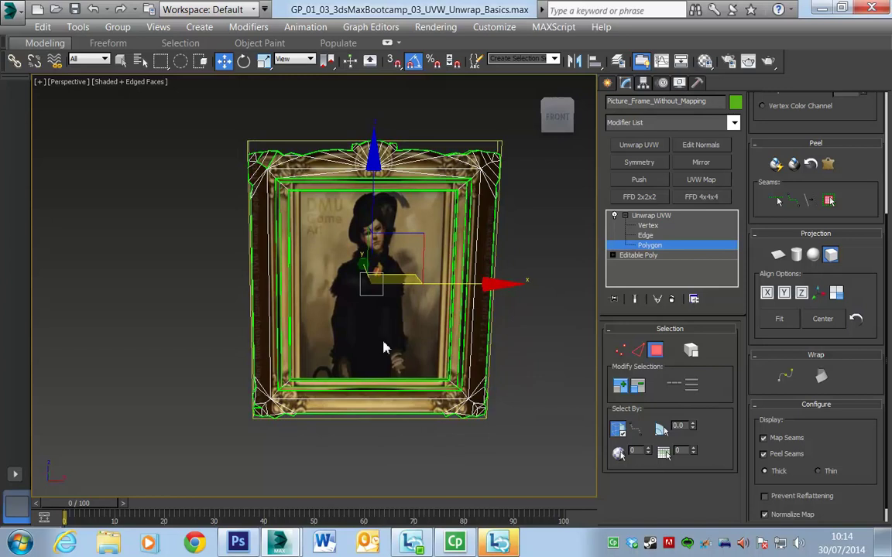
Examine the box-mapped texture along the frame's narrow side and across its front.
alt+middle_drag(343, 358, 440, 335)
scroll(419, 330, up, 3)
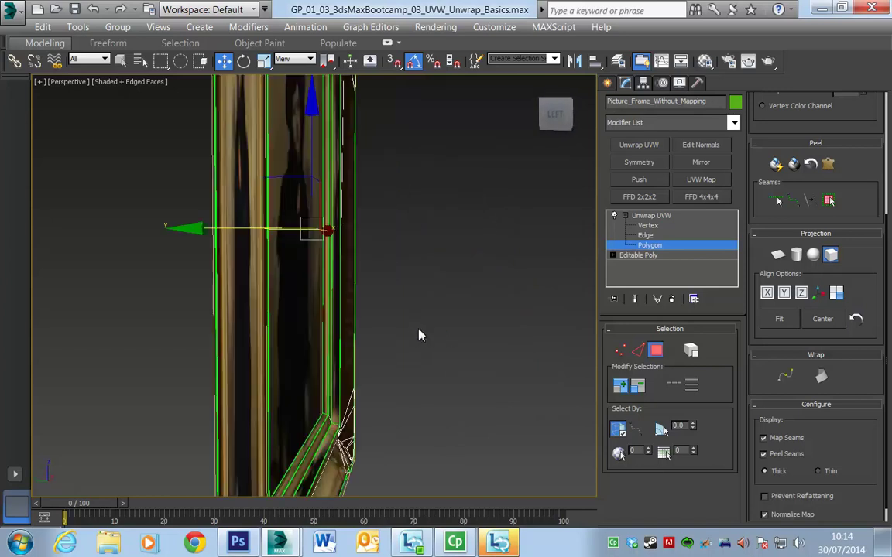
scroll(399, 293, down, 2)
middle_drag(415, 302, 477, 370)
scroll(477, 362, up, 3)
middle_drag(467, 286, 445, 242)
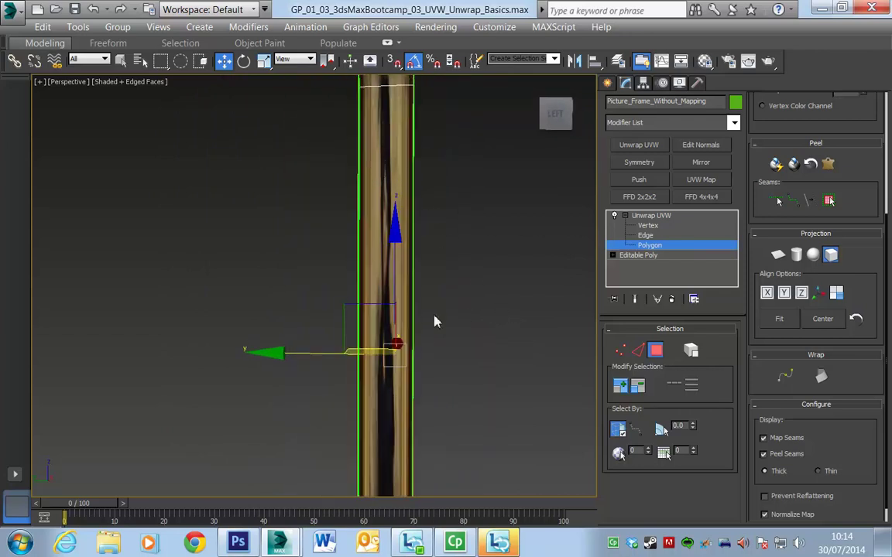
alt+middle_drag(523, 307, 521, 303)
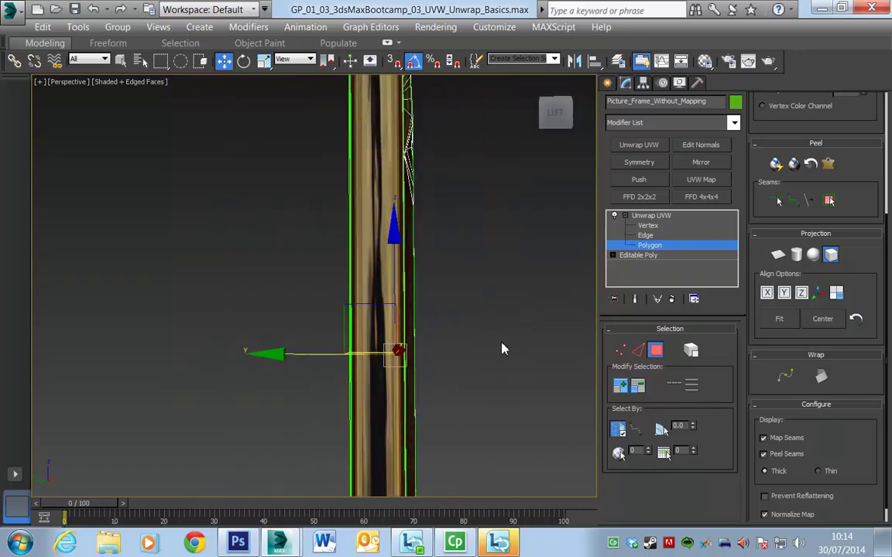
alt+middle_drag(517, 339, 452, 334)
scroll(484, 322, down, 5)
mouse_move(505, 380)
alt+middle_down()
mouse_move(518, 360)
mouse_move(522, 375)
alt+middle_up()
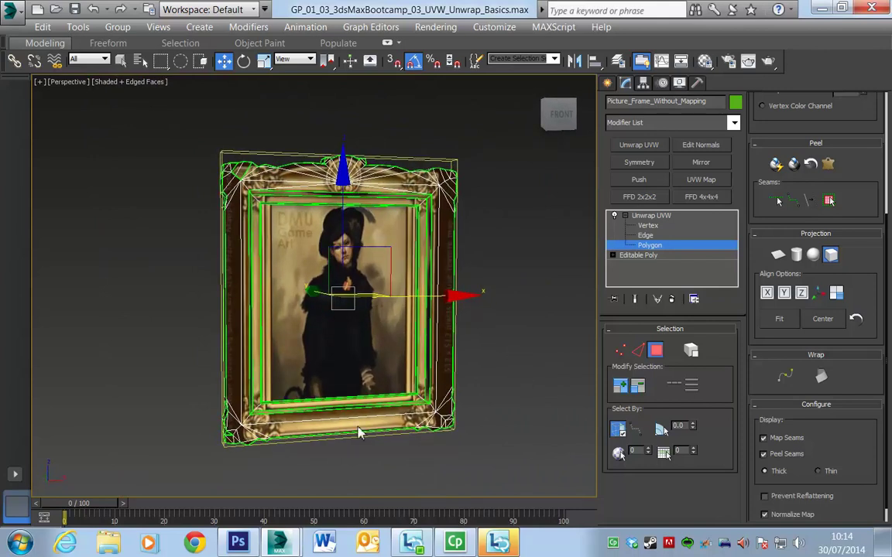
middle_drag(356, 350, 383, 339)
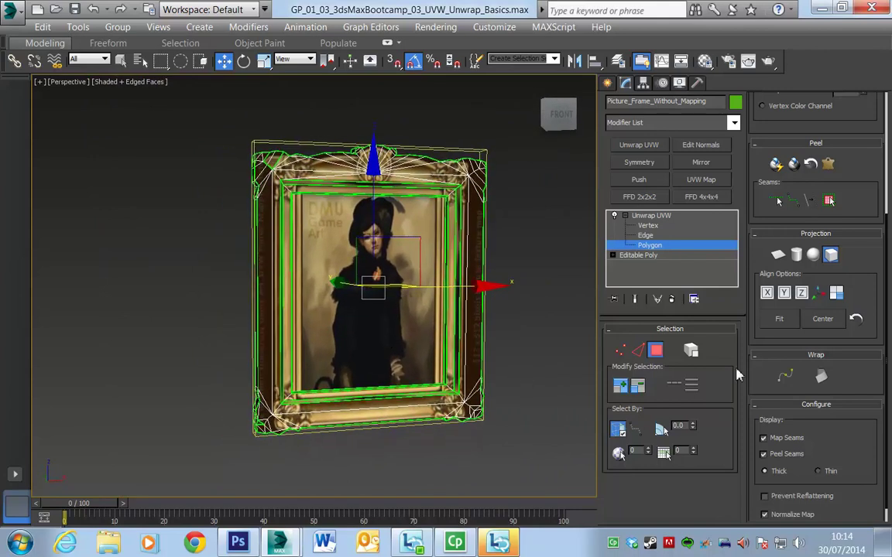
Apply a planar projection to the picture frame and check the mapping on its front and edges.
click(778, 256)
alt+middle_drag(479, 351, 505, 372)
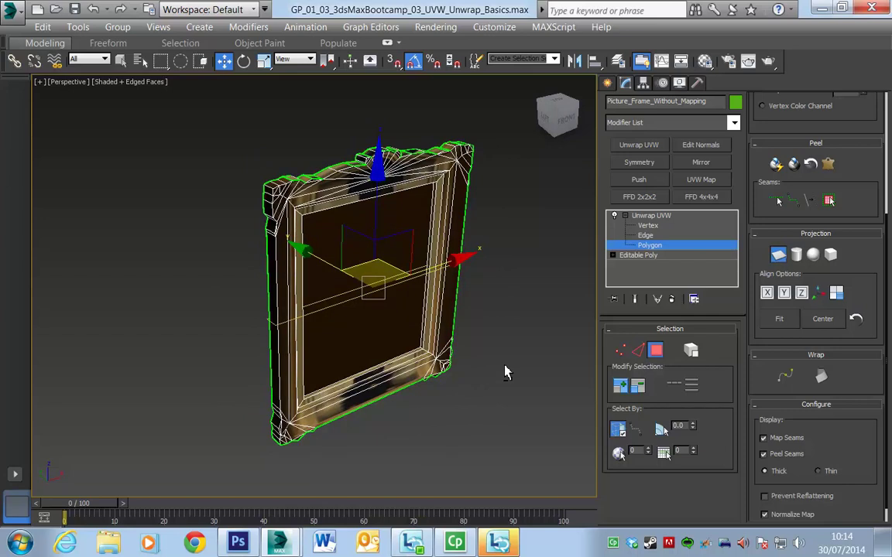
alt+middle_drag(420, 397, 361, 353)
scroll(383, 324, up, 4)
scroll(392, 309, down, 2)
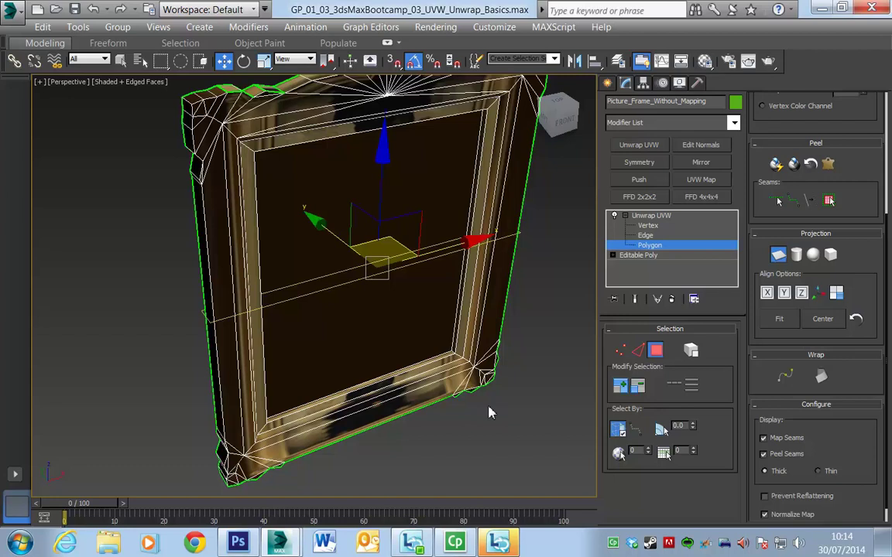
alt+middle_drag(488, 412, 513, 318)
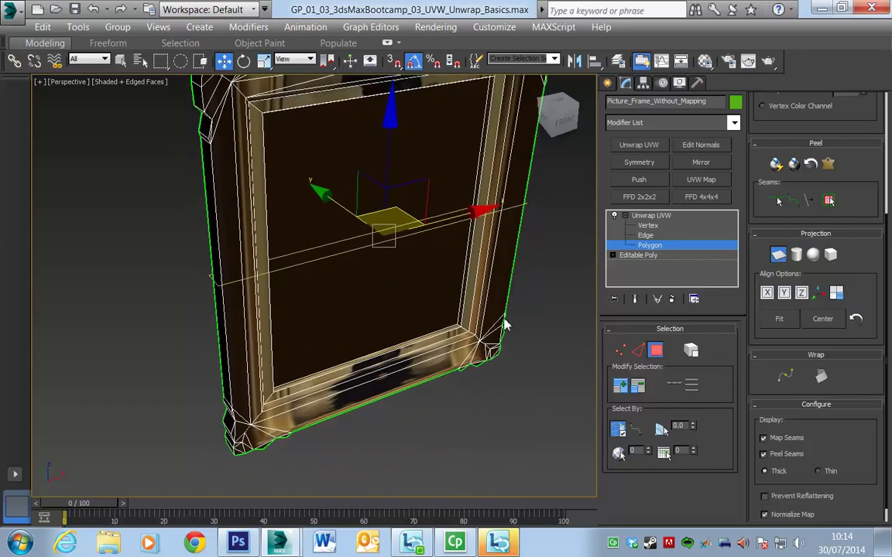
alt+middle_drag(446, 299, 434, 344)
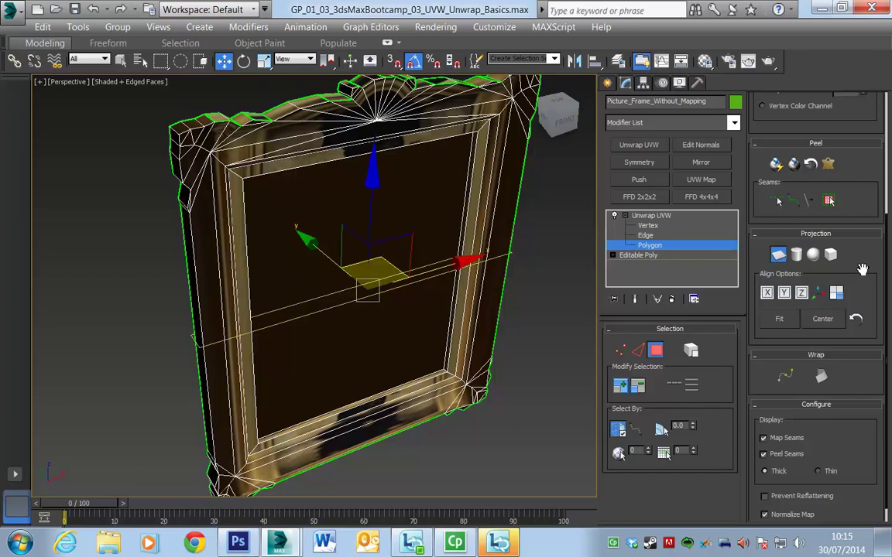
scroll(774, 243, down, 1)
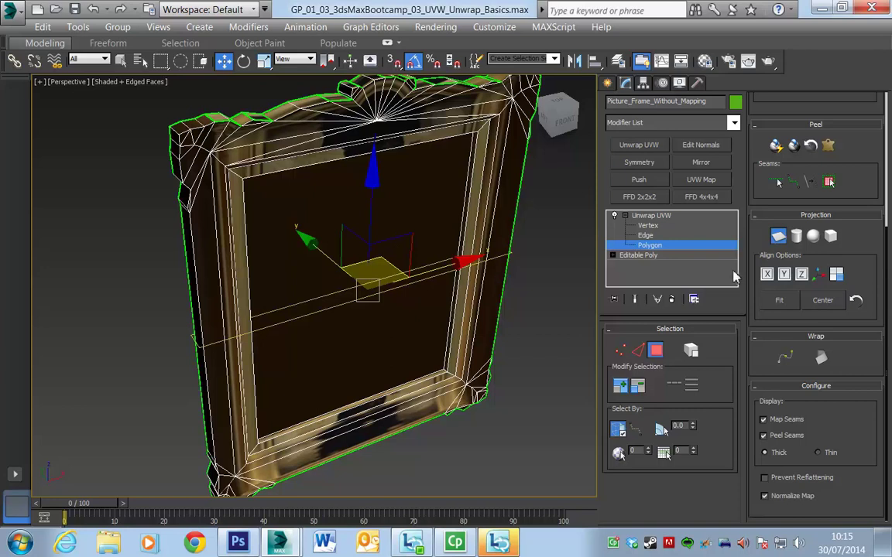
Try aligning the frame's planar projection to the X axis and view the texture from the front.
click(766, 275)
alt+middle_drag(508, 358, 425, 324)
mouse_move(505, 310)
alt+middle_down()
mouse_move(462, 257)
mouse_move(368, 304)
mouse_move(454, 295)
mouse_move(407, 291)
alt+middle_up()
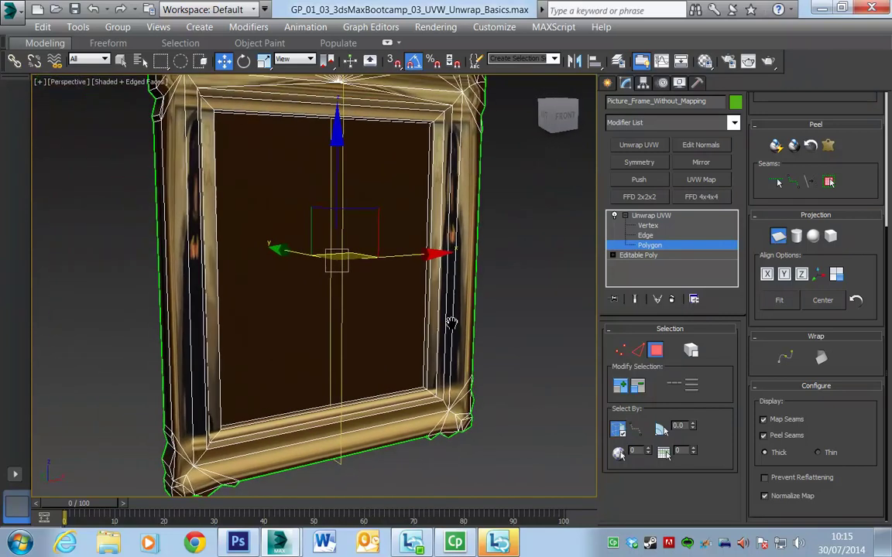
Align the planar projection to the Y axis and check the texture on the frame from an angle and from the front.
click(784, 275)
alt+middle_drag(426, 313, 382, 314)
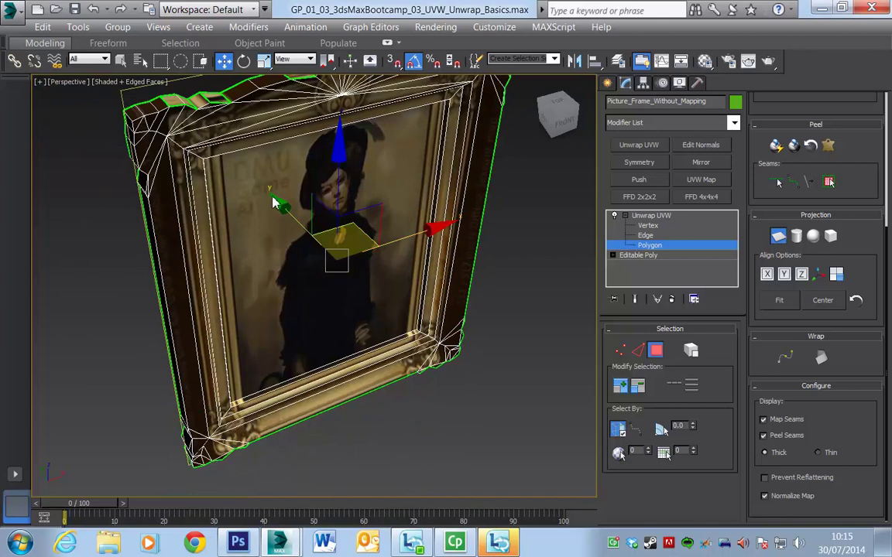
alt+middle_drag(505, 387, 479, 351)
alt+middle_drag(529, 315, 495, 346)
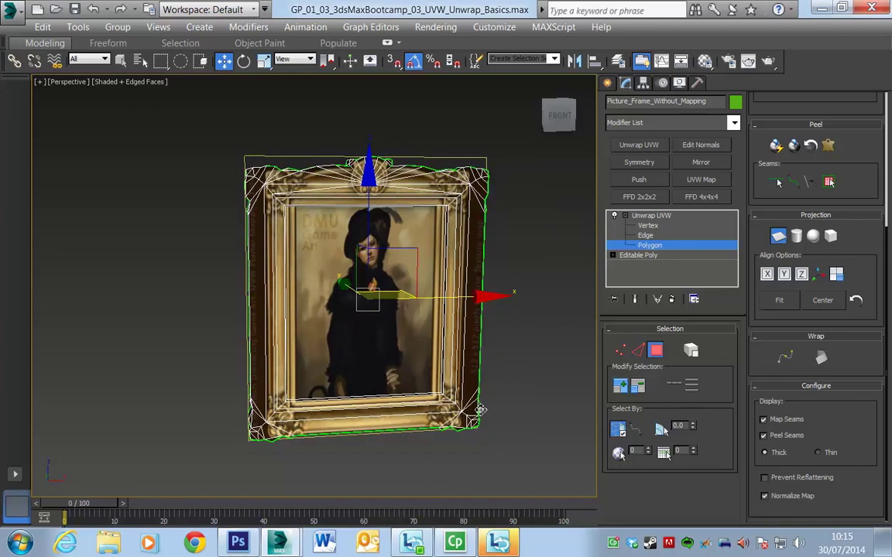
alt+middle_drag(520, 390, 516, 368)
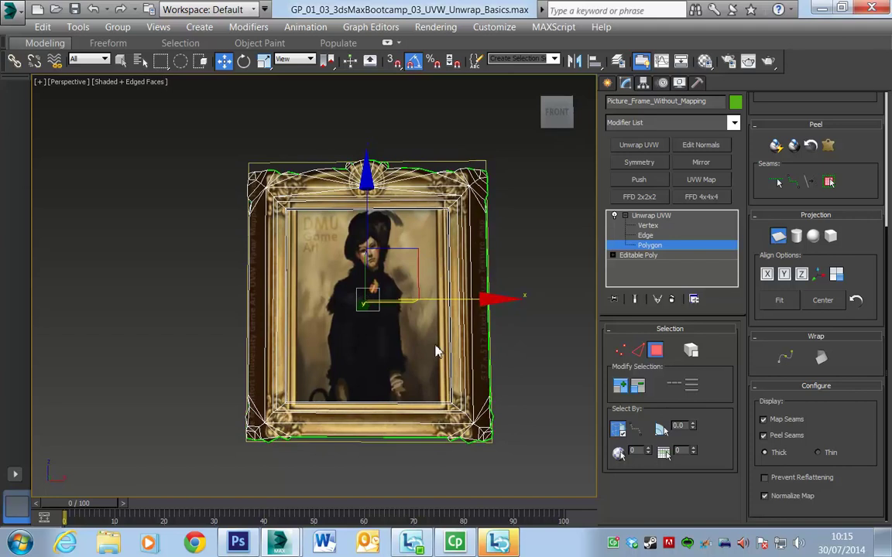
Turn off the edged-faces display and inspect the shaded picture frame from slightly different angles.
key(F4)
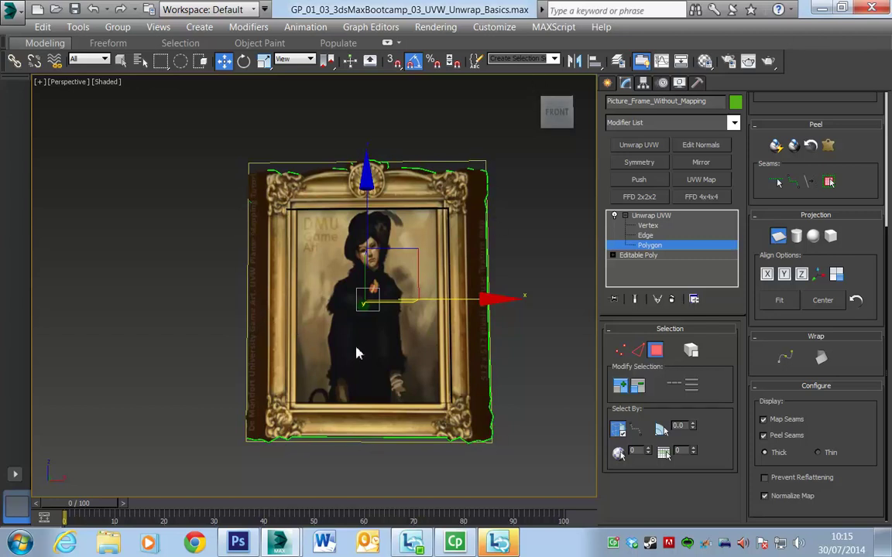
alt+middle_drag(435, 406, 459, 420)
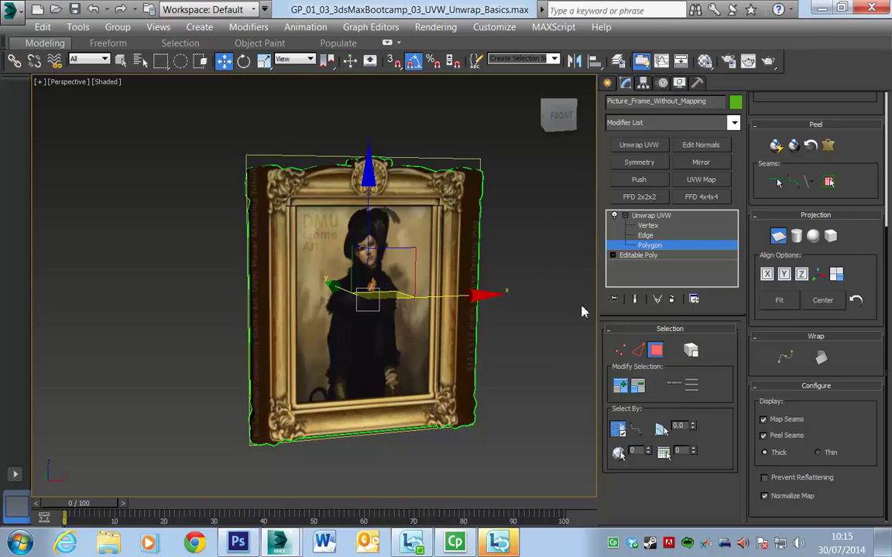
middle_drag(553, 350, 528, 362)
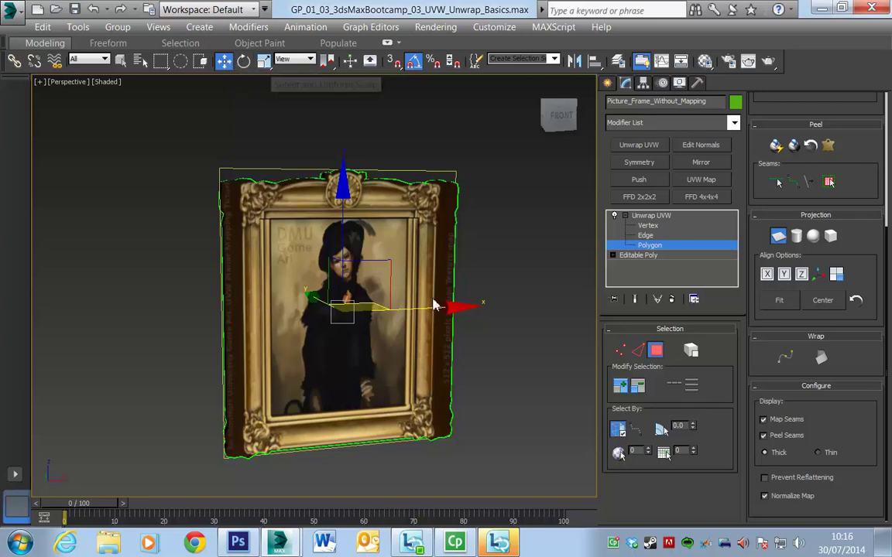
alt+middle_drag(470, 339, 402, 264)
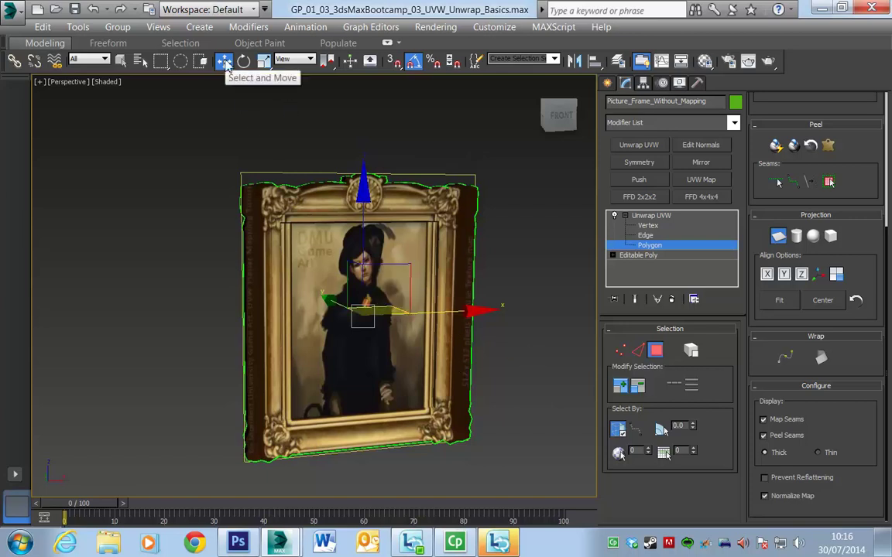
scroll(408, 276, down, 3)
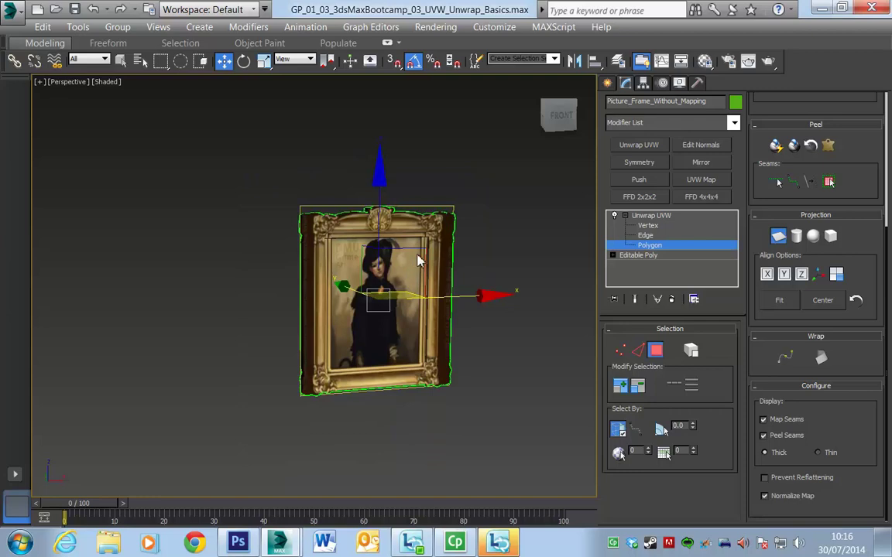
scroll(406, 282, up, 3)
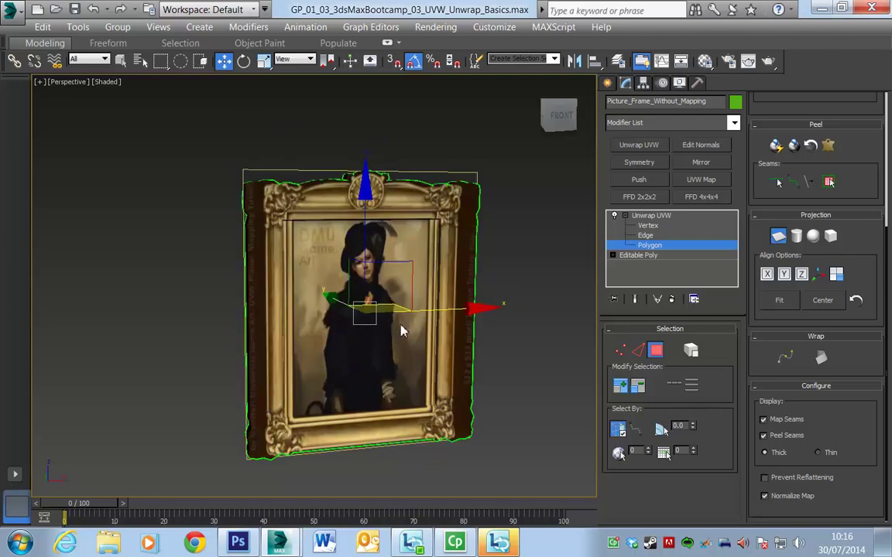
Try moving the planar projection gizmo across the frame, undo the move, and try rotating the gizmo.
drag(405, 276, 471, 333)
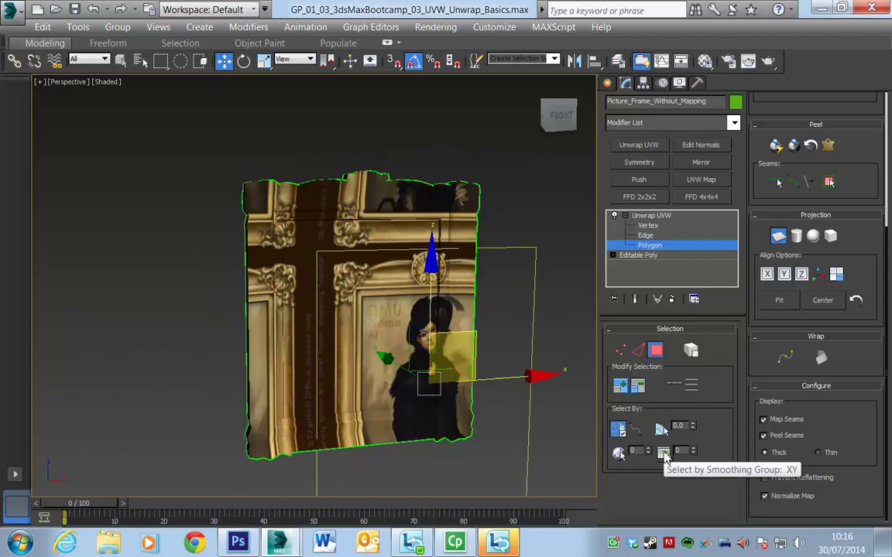
key(ctrl+z)
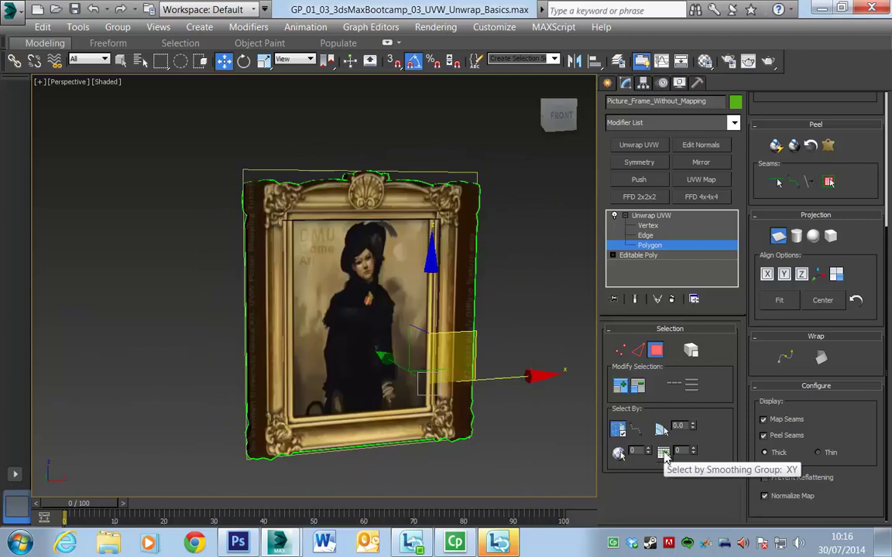
click(243, 61)
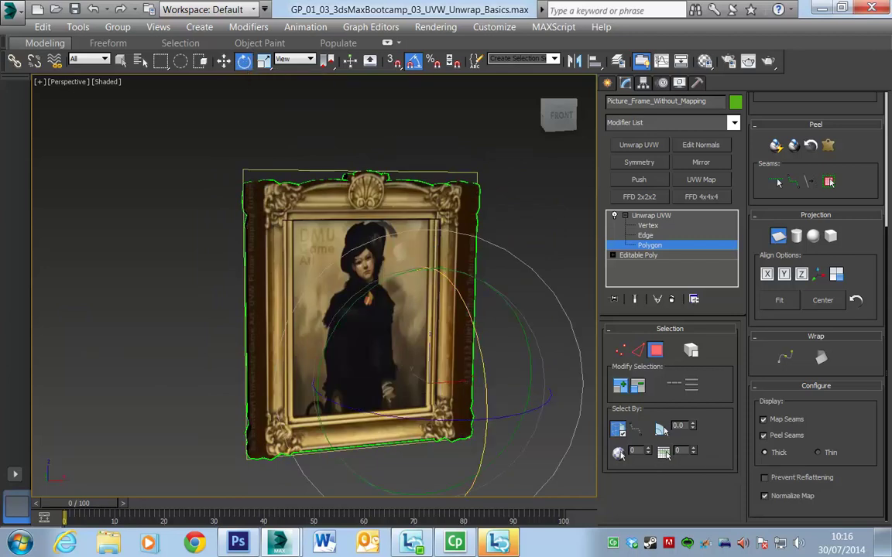
drag(524, 333, 523, 442)
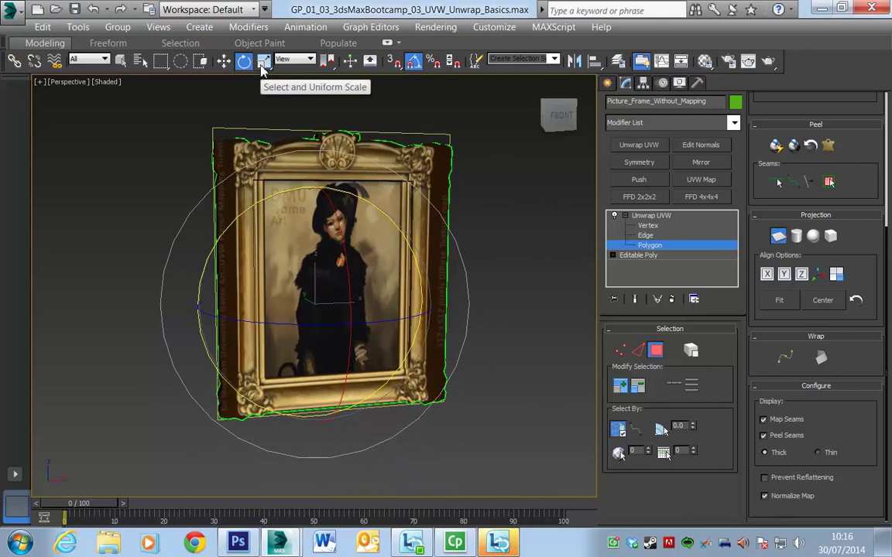
Try uniformly scaling the planar projection gizmo so the texture tiles across the frame, and undo the scaling.
click(264, 61)
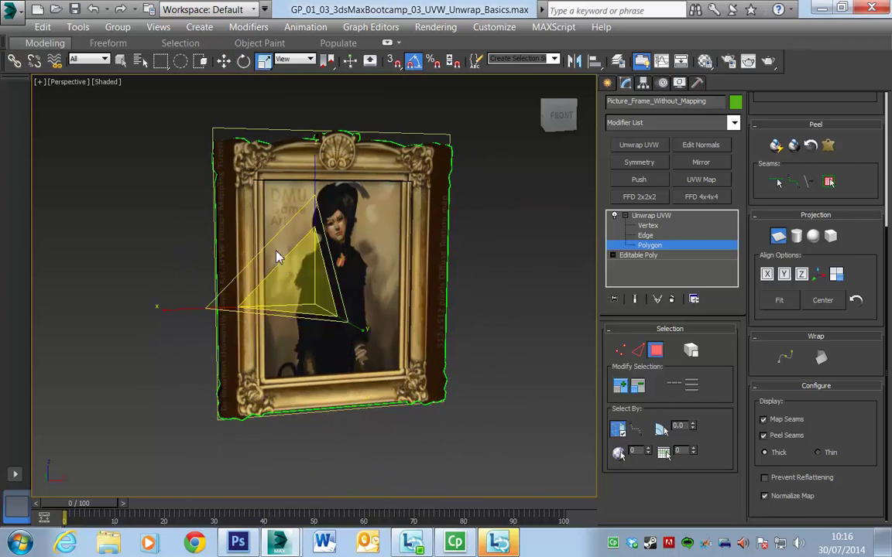
drag(286, 266, 277, 70)
drag(278, 47, 474, 200)
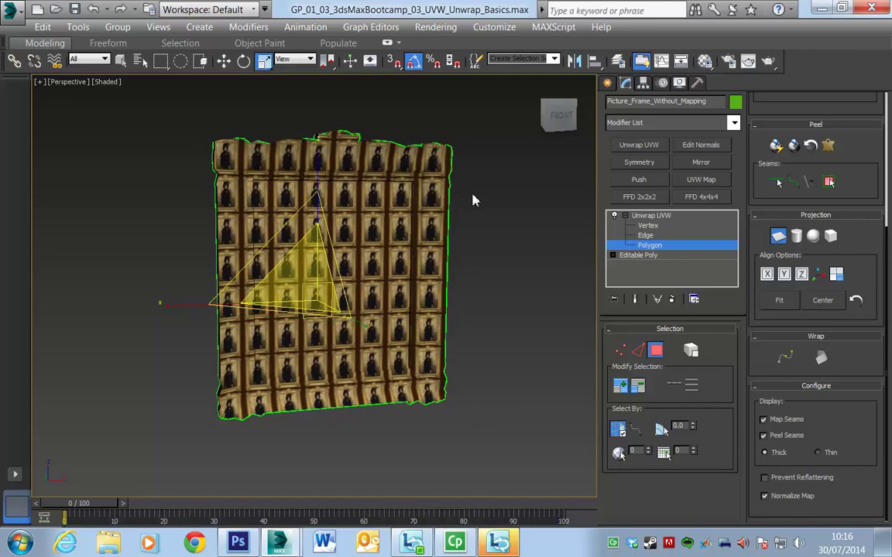
key(ctrl+z)
middle_drag(456, 293, 487, 298)
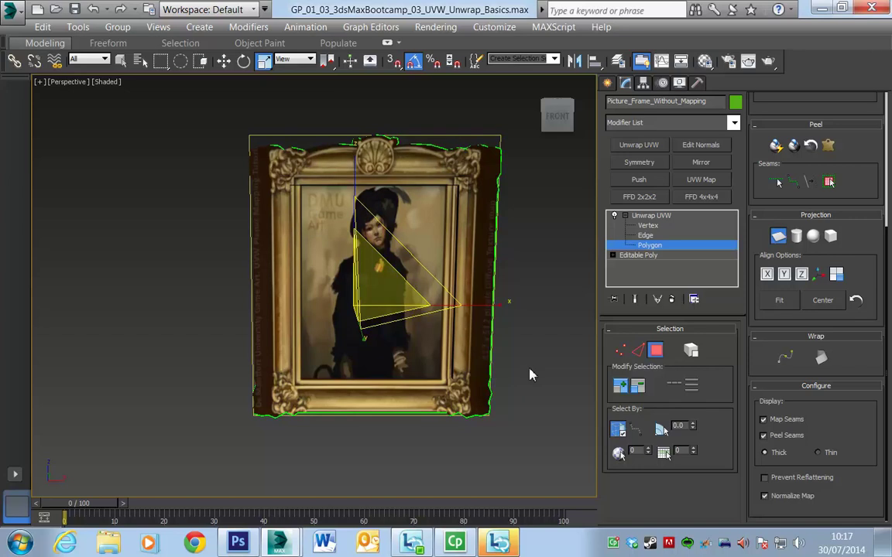
In the Front view, stretch the planar projection gizmo along X until the painted frame matches the model's width.
key(f)
scroll(441, 338, up, 3)
middle_drag(427, 307, 538, 342)
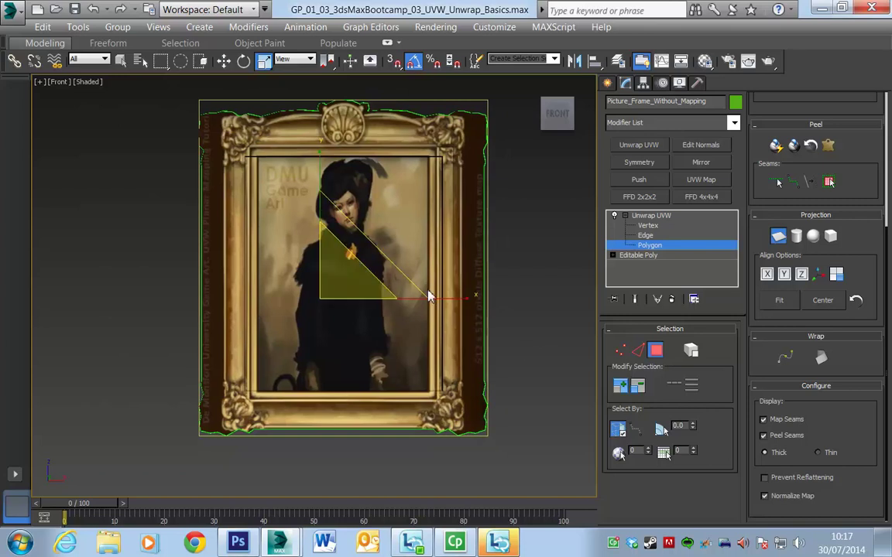
click(452, 300)
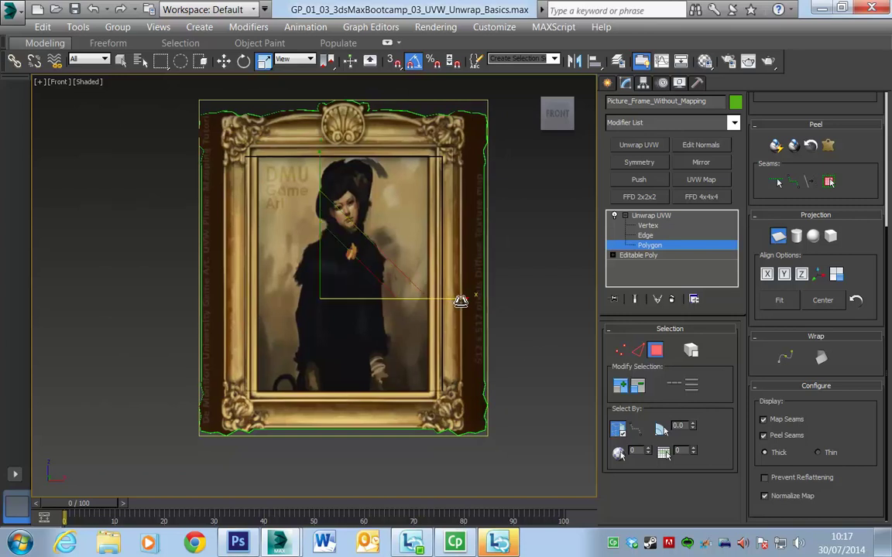
drag(462, 303, 469, 303)
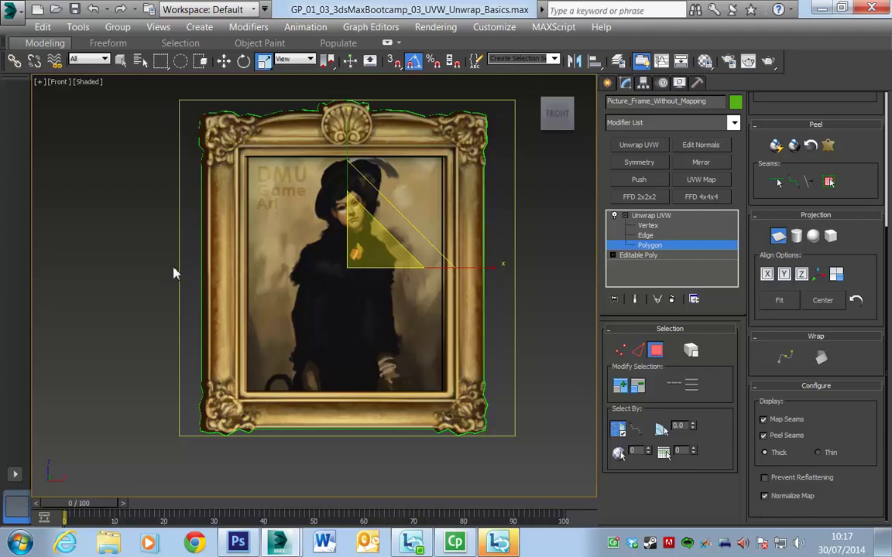
Shift the projection gizmo slightly along X to centre the texture on the frame, and check it in the Perspective view.
click(224, 60)
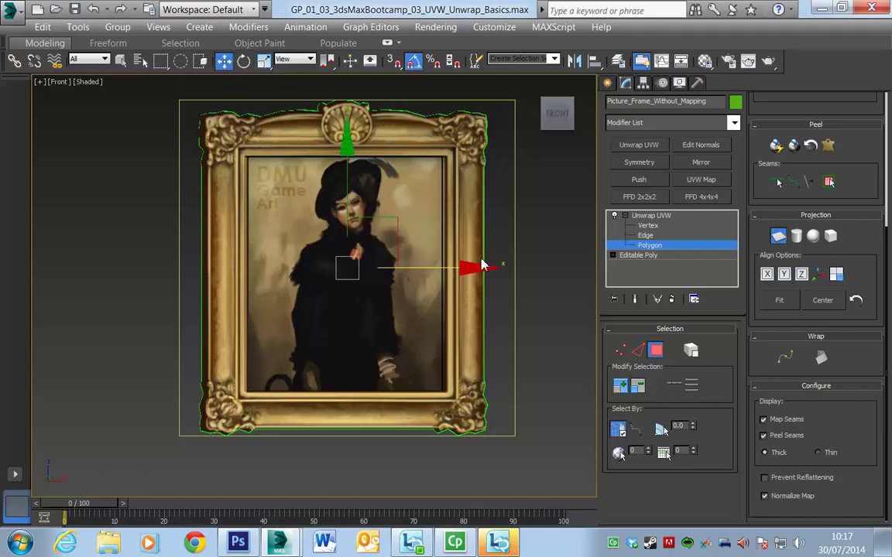
drag(480, 269, 472, 269)
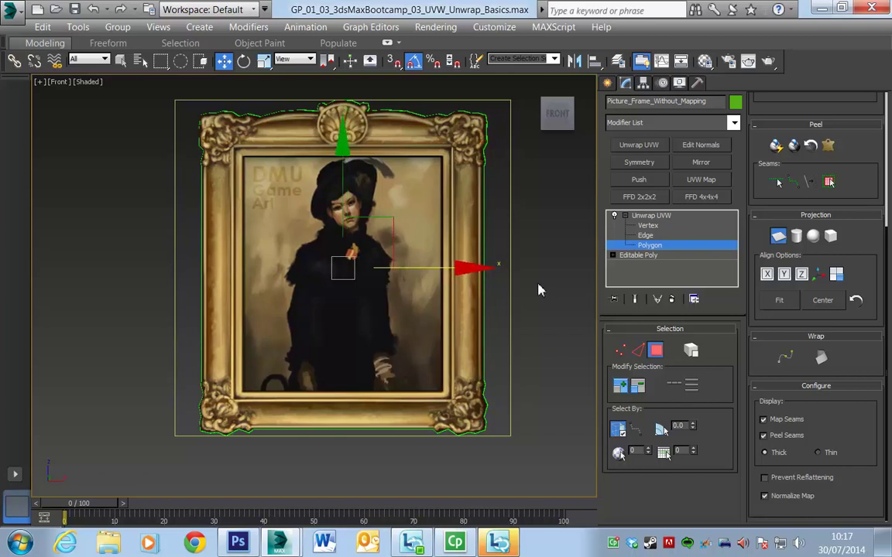
key(p)
scroll(330, 346, down, 5)
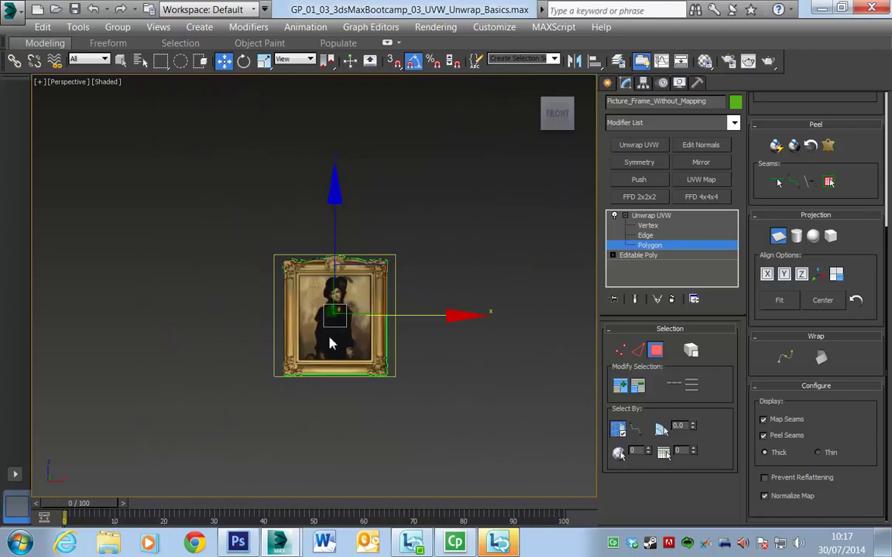
scroll(325, 347, up, 5)
alt+middle_drag(334, 345, 525, 313)
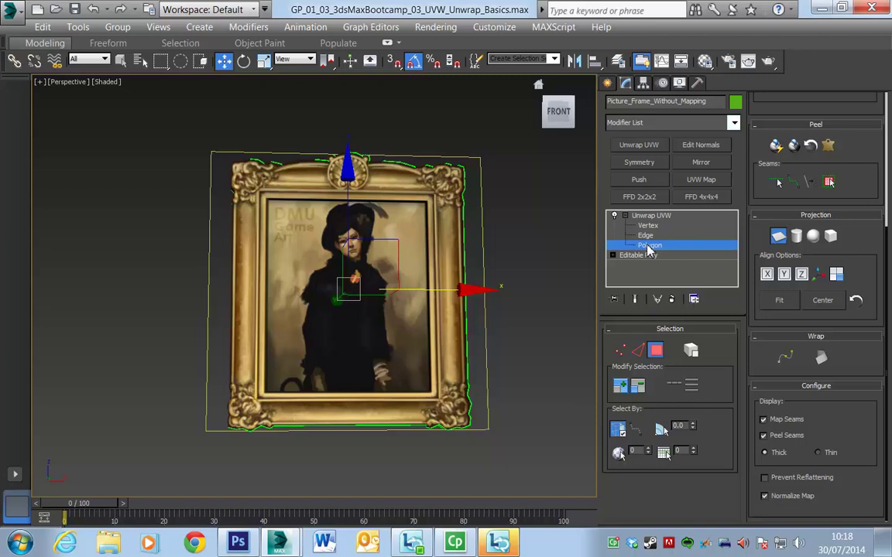
End the picture frame's isolation and bring the unmapped frame and bottle into view.
click(779, 235)
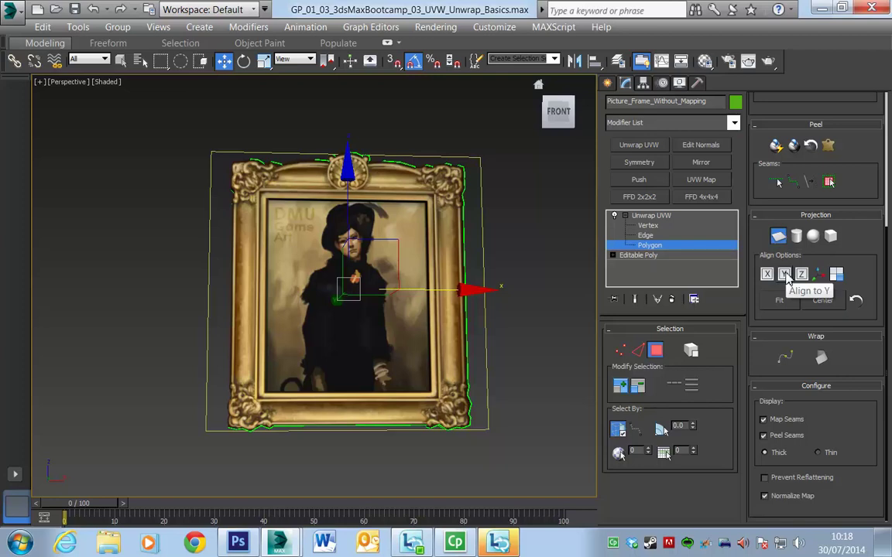
scroll(498, 321, down, 5)
middle_drag(500, 323, 369, 306)
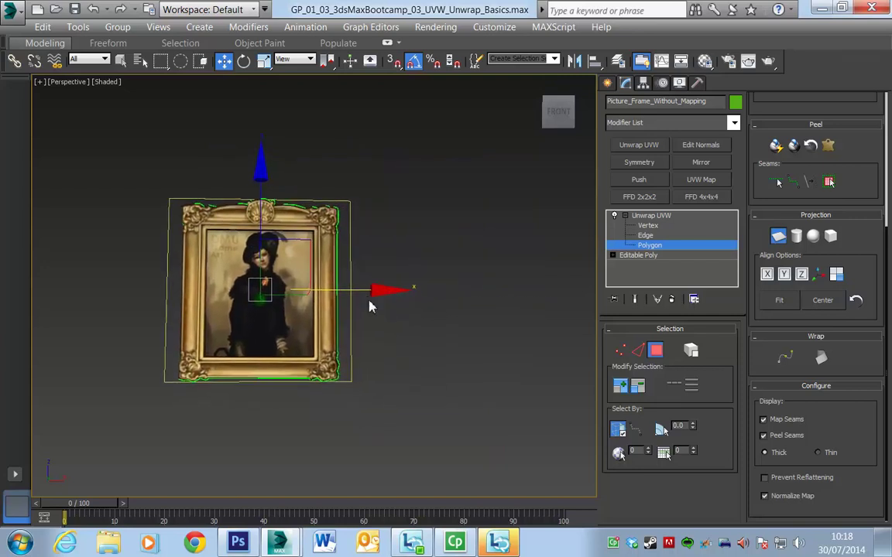
right_click(439, 201)
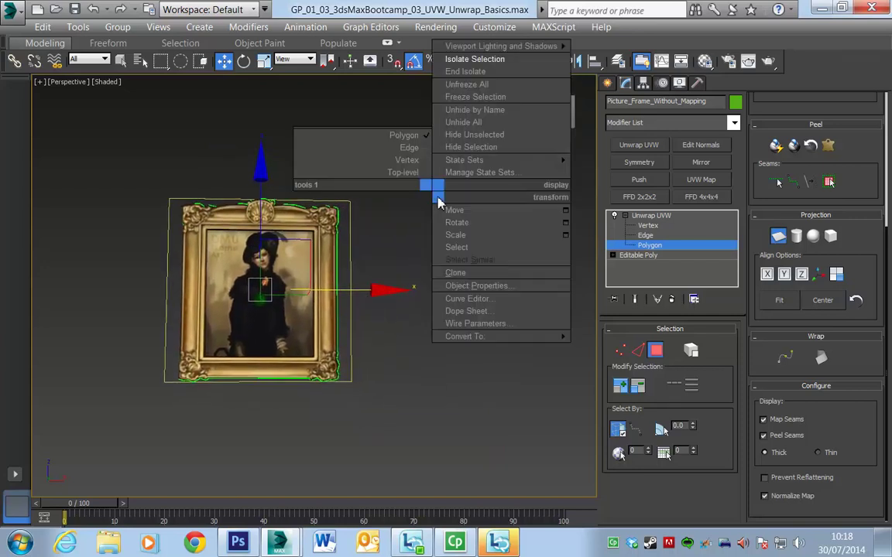
click(467, 71)
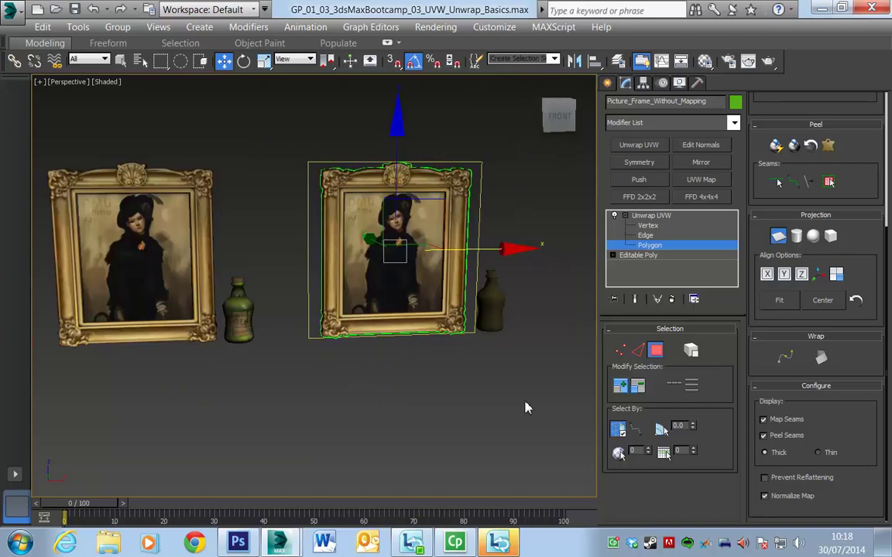
middle_drag(531, 418, 446, 422)
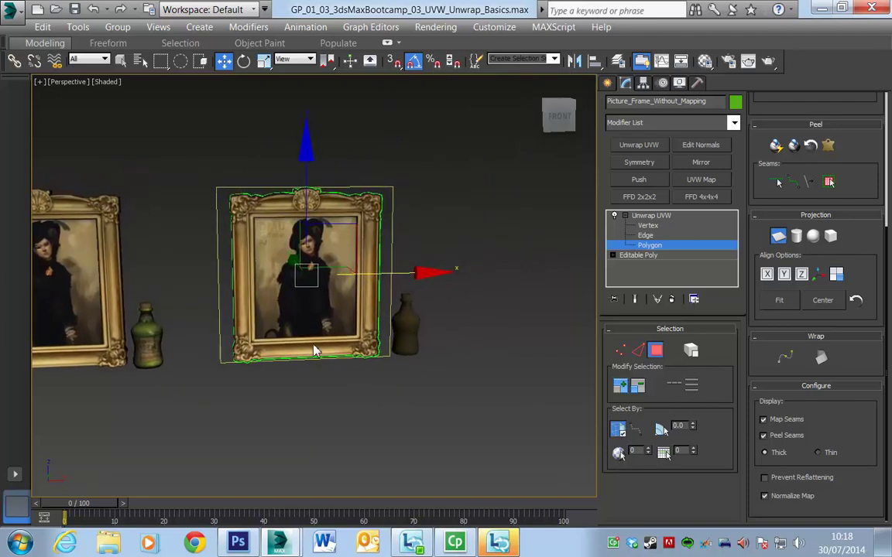
middle_drag(325, 313, 333, 341)
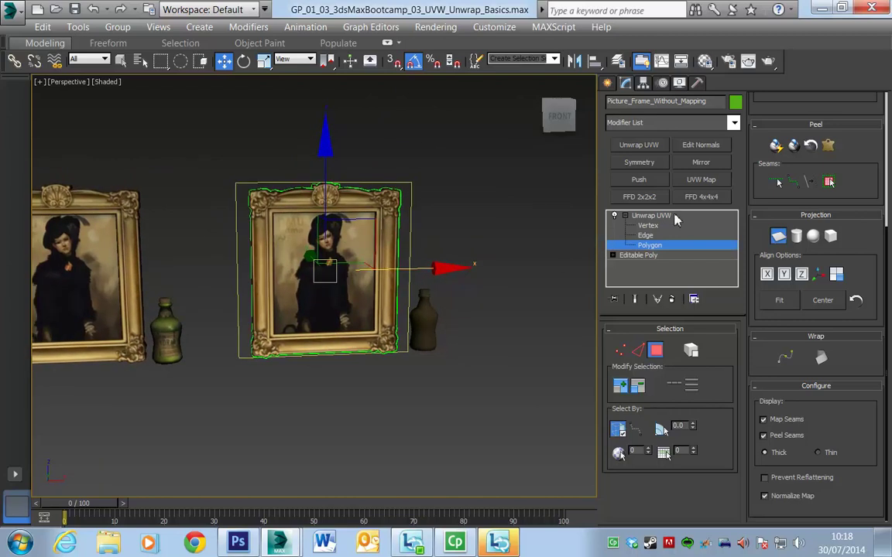
Leave the frame's polygon sub-object level, select the Bottle_Without_Mapping object and isolate it.
click(651, 217)
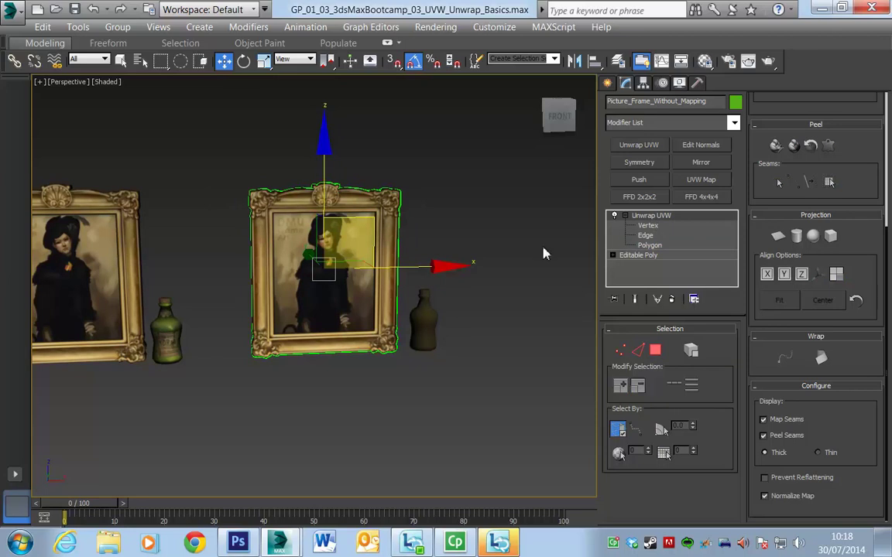
click(427, 336)
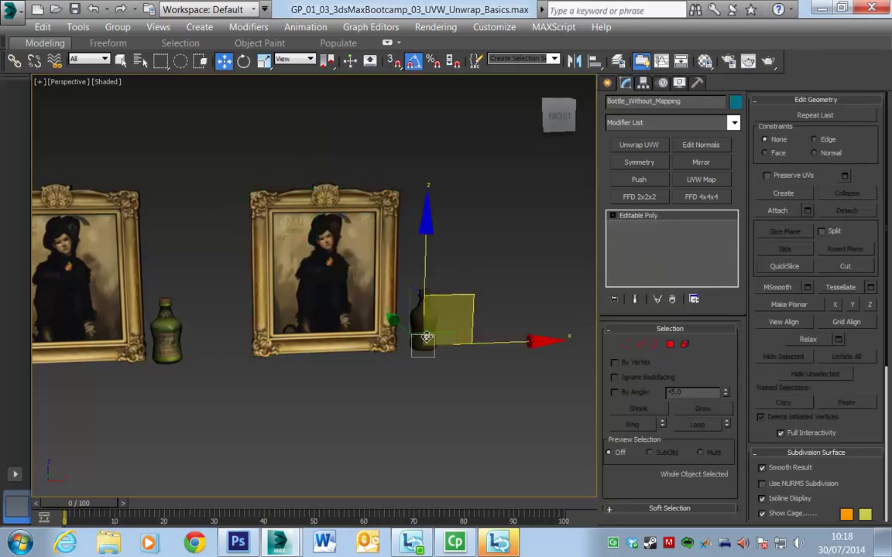
alt+middle_drag(472, 375, 494, 401)
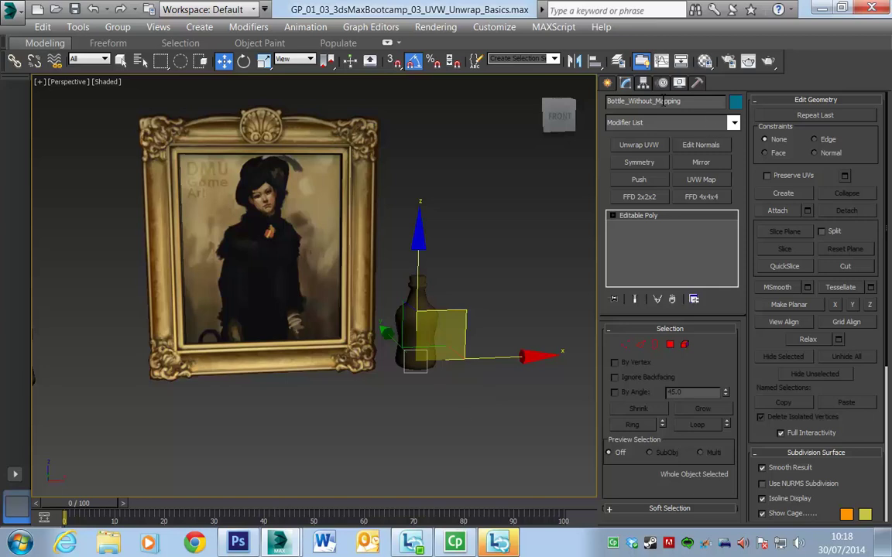
right_click(465, 239)
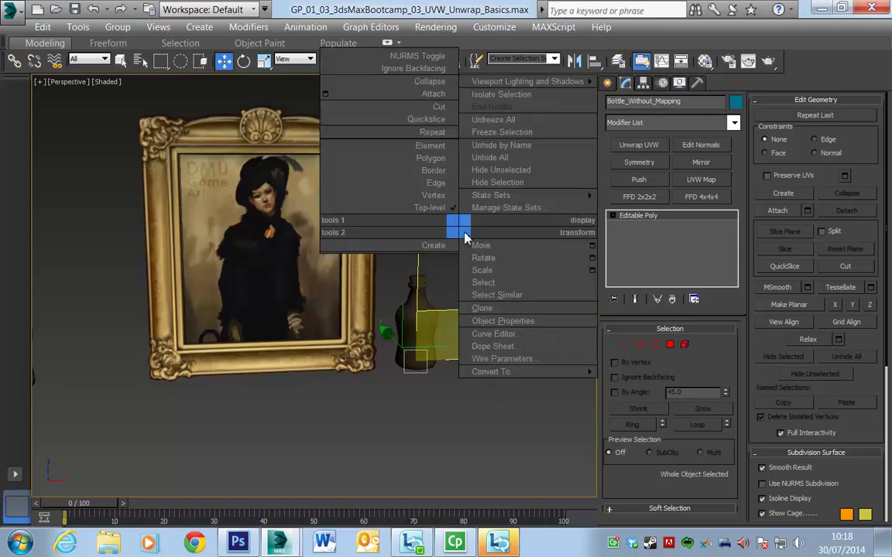
click(497, 94)
mouse_move(436, 356)
alt+middle_down()
mouse_move(534, 333)
mouse_move(438, 383)
mouse_move(464, 358)
mouse_move(439, 370)
mouse_move(432, 362)
alt+middle_up()
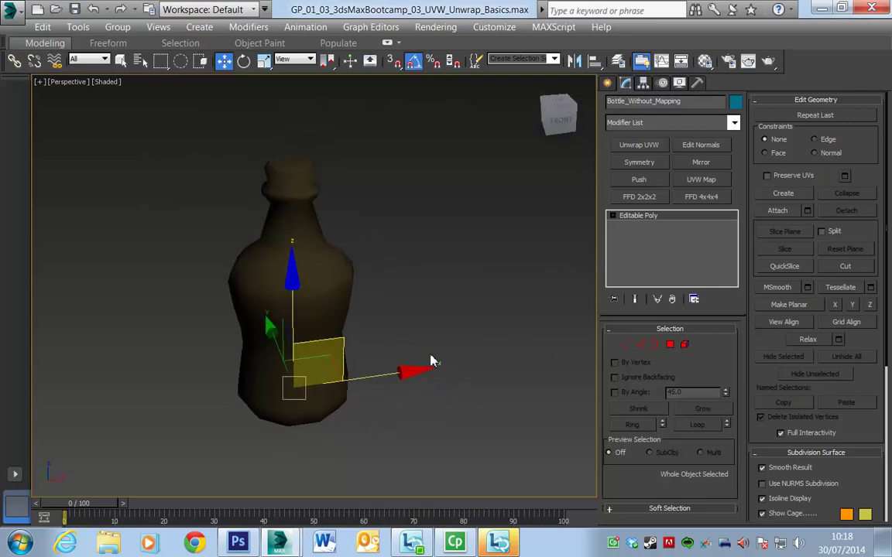
Assign the Bottle (Cylindrical Map) material to the isolated bottle from the Material Editor, then close the editor.
key(m)
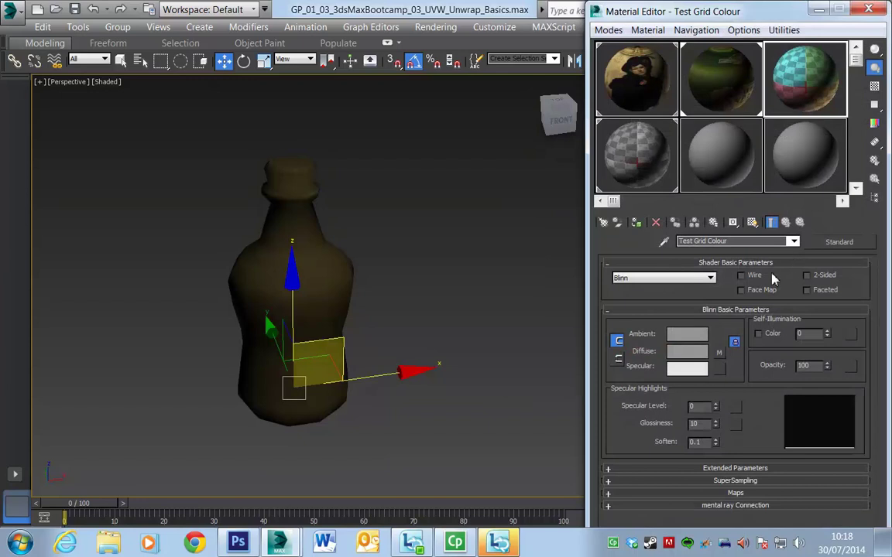
drag(714, 83, 316, 310)
drag(711, 155, 290, 279)
drag(716, 81, 312, 292)
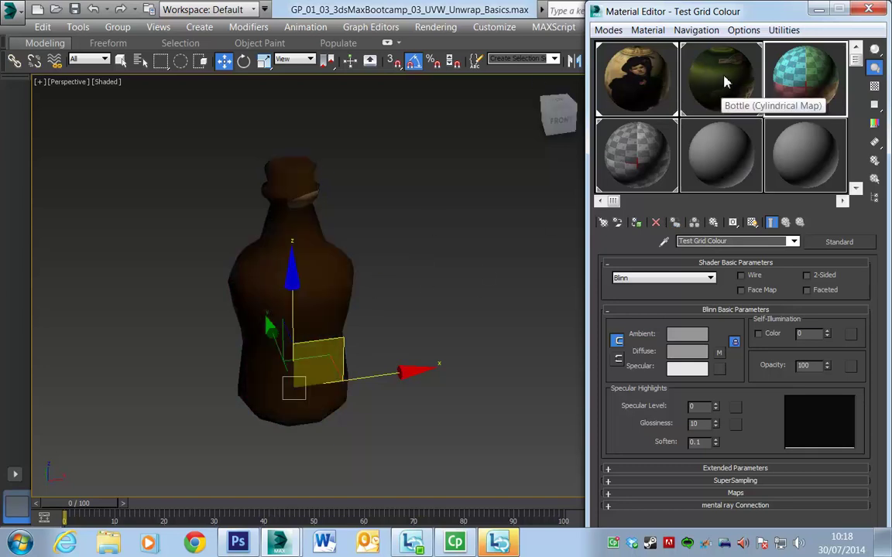
drag(731, 84, 341, 285)
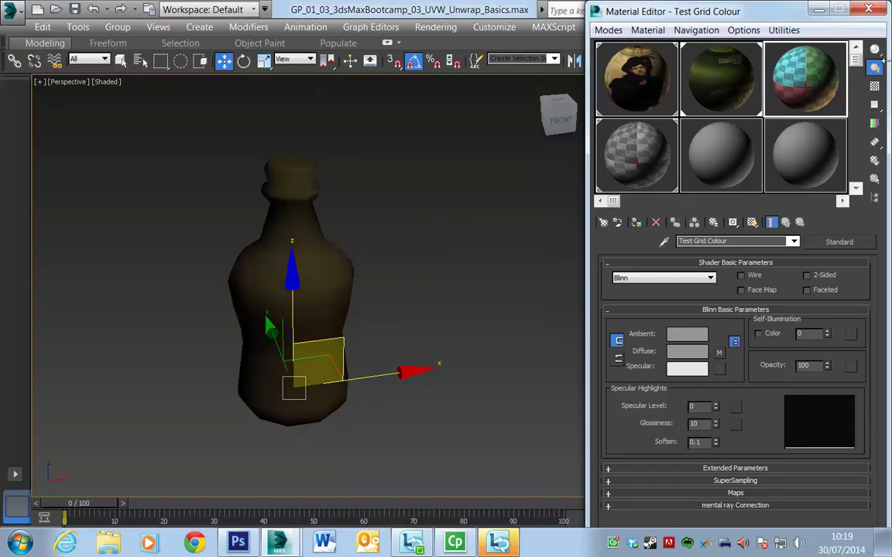
drag(784, 14, 722, 58)
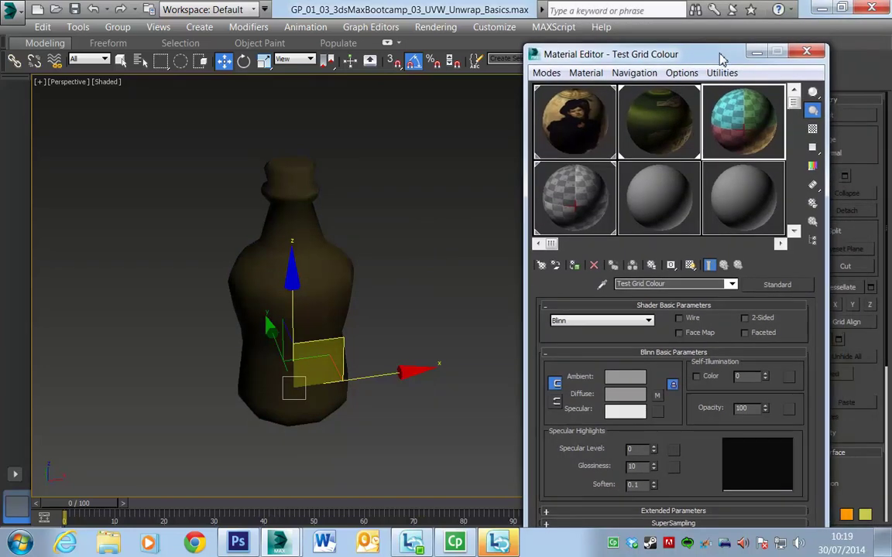
click(809, 54)
Add an Unwrap UVW modifier to the bottle and check the stretched texture around it.
middle_drag(470, 330, 515, 309)
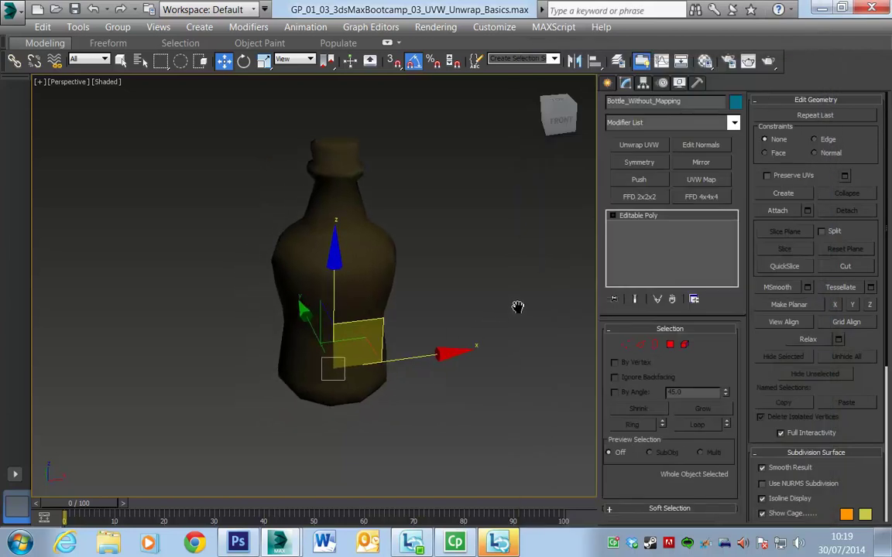
alt+middle_drag(475, 282, 431, 272)
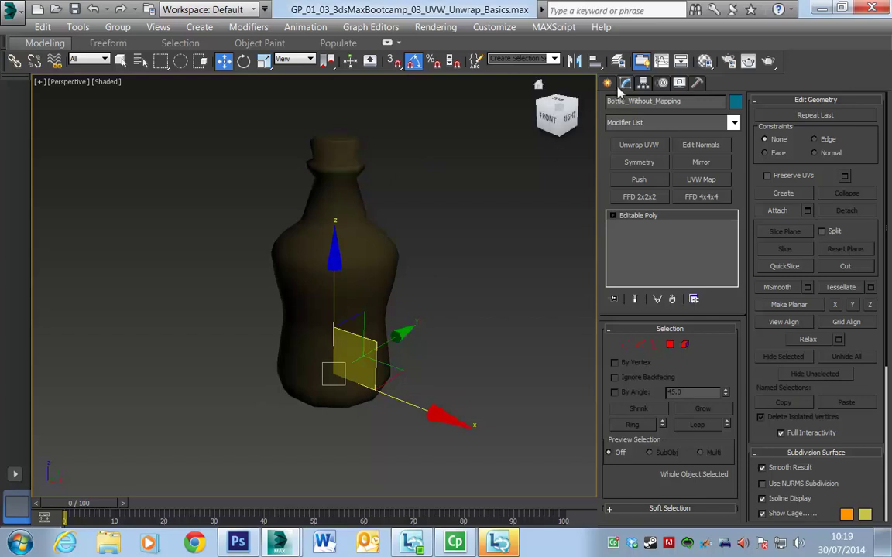
click(734, 124)
scroll(706, 310, down, 12)
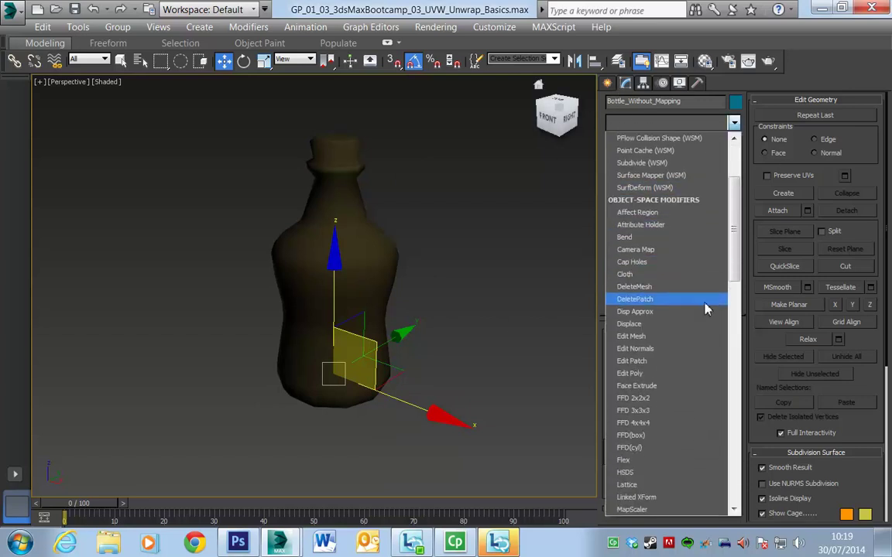
scroll(706, 309, down, 10)
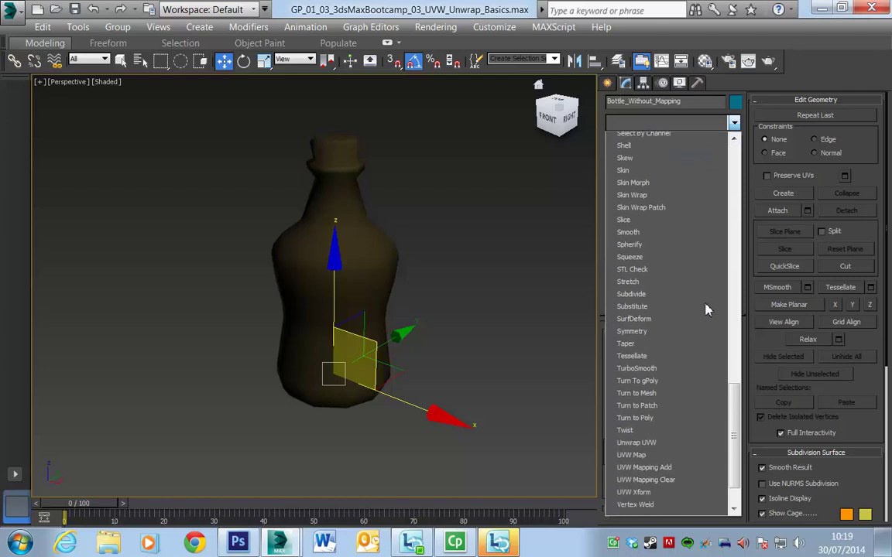
click(636, 386)
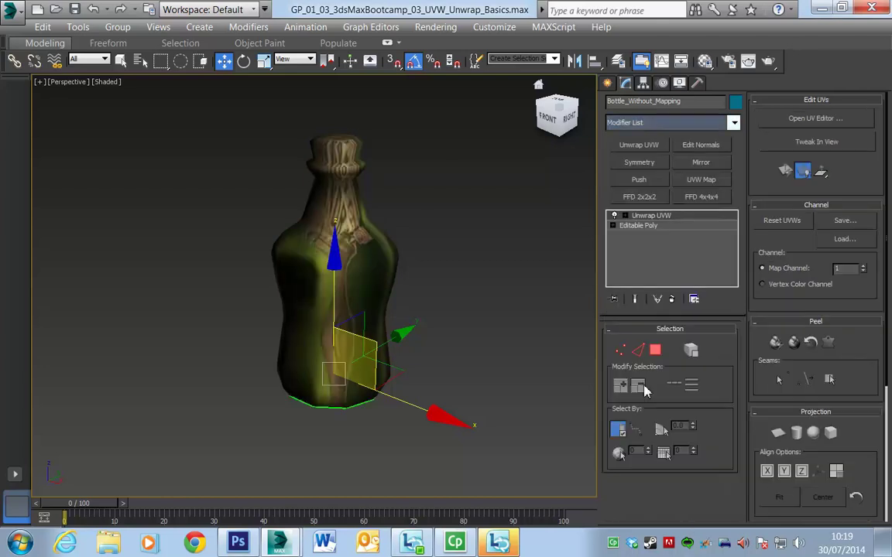
alt+middle_drag(486, 302, 411, 280)
Enter the Unwrap UVW modifier's Polygon sub-object level and select all of the bottle's polygons.
click(624, 216)
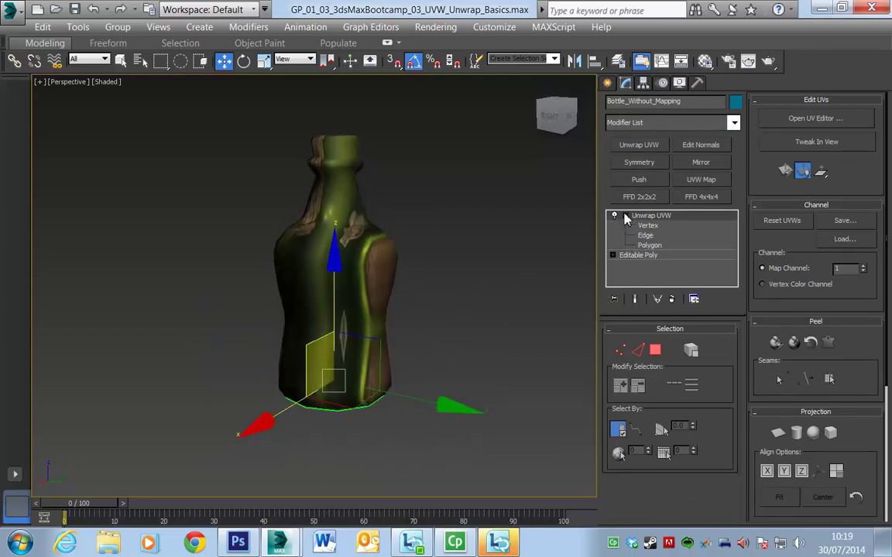
click(653, 245)
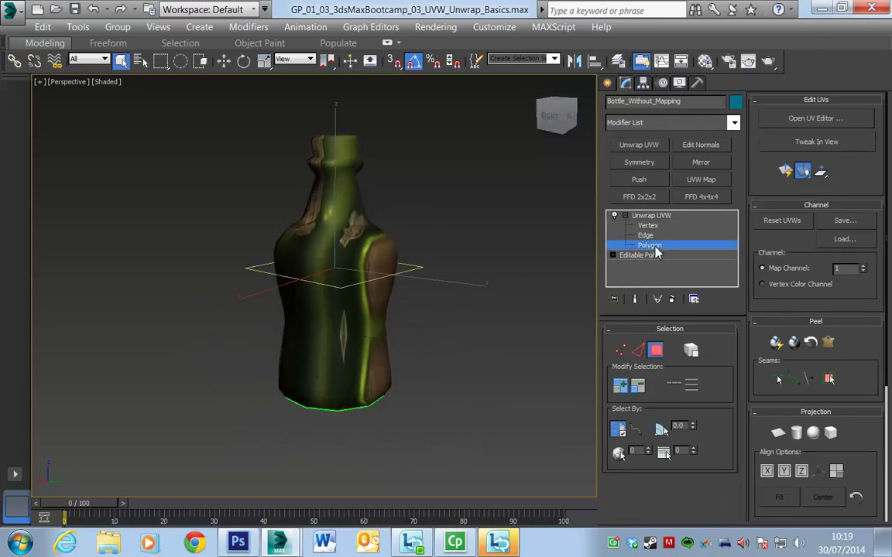
key(ctrl+a)
alt+middle_drag(400, 344, 329, 350)
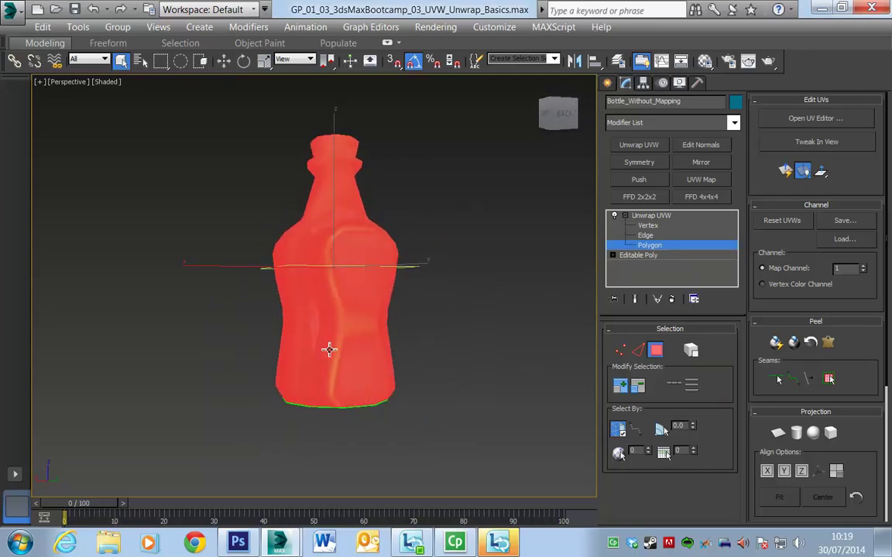
click(452, 389)
Try a planar projection on the bottle's polygons and inspect the result from several angles.
alt+middle_drag(487, 318, 414, 318)
drag(875, 418, 889, 218)
middle_drag(410, 339, 438, 349)
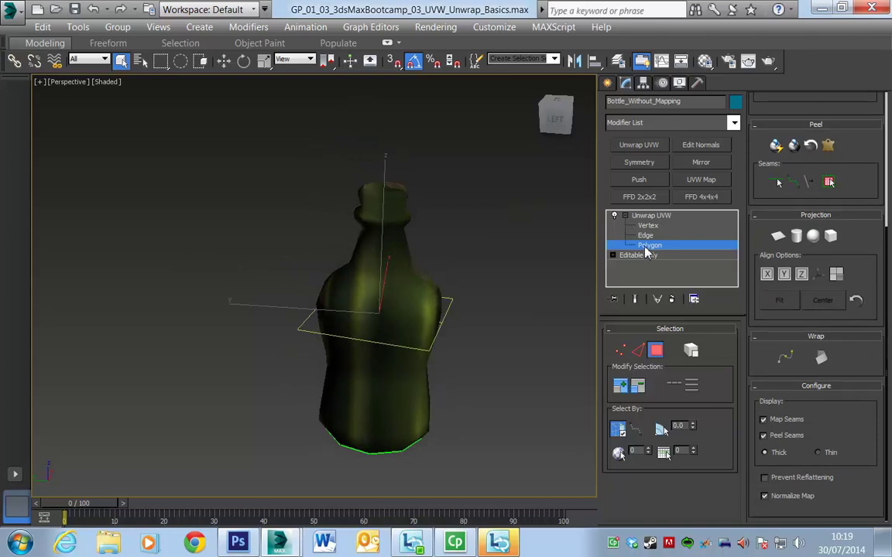
alt+middle_drag(517, 368, 341, 362)
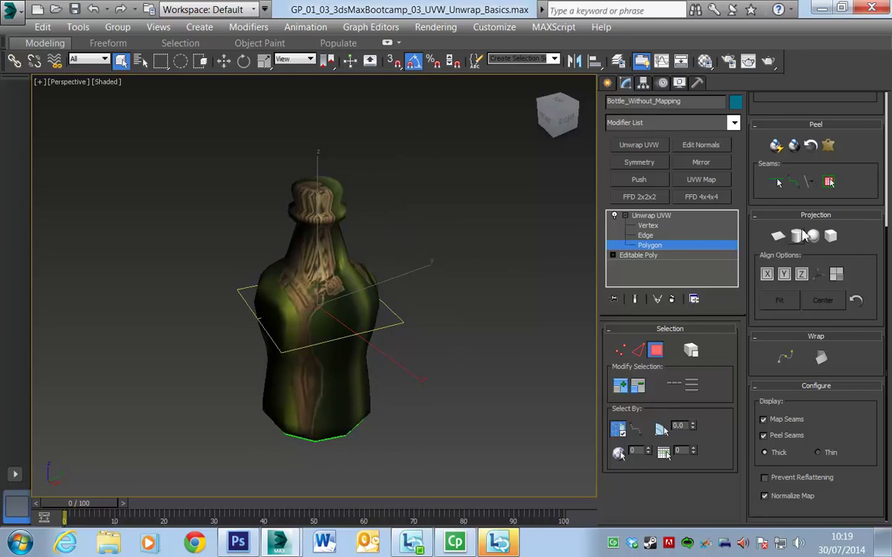
middle_drag(444, 353, 490, 325)
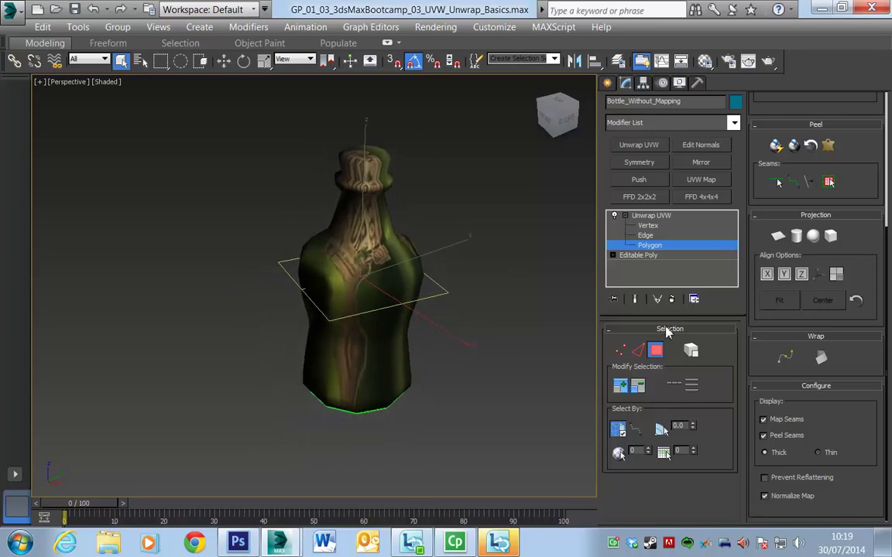
click(779, 239)
alt+middle_drag(464, 302, 472, 341)
alt+middle_drag(438, 371, 460, 306)
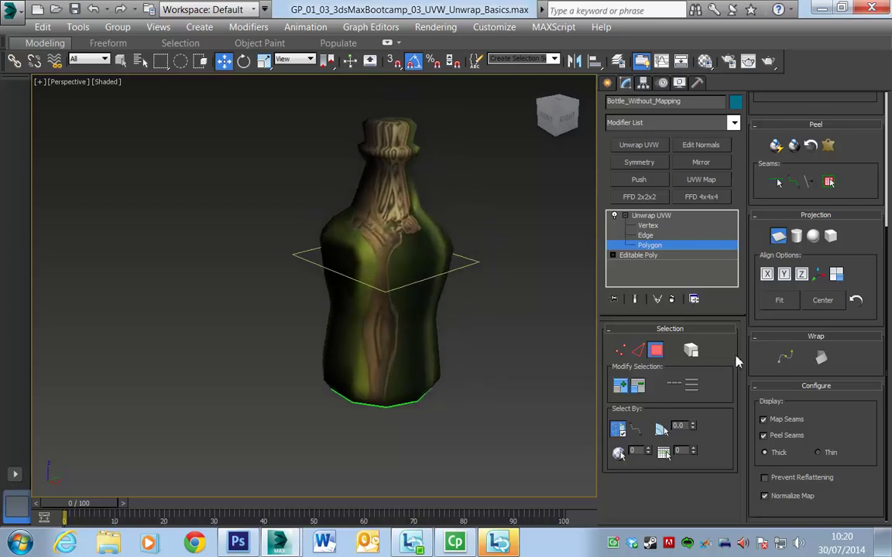
Align the planar projection to the X axis and inspect the label texture from the bottle's sides.
click(767, 274)
alt+middle_drag(463, 360, 482, 316)
alt+middle_drag(424, 332, 422, 356)
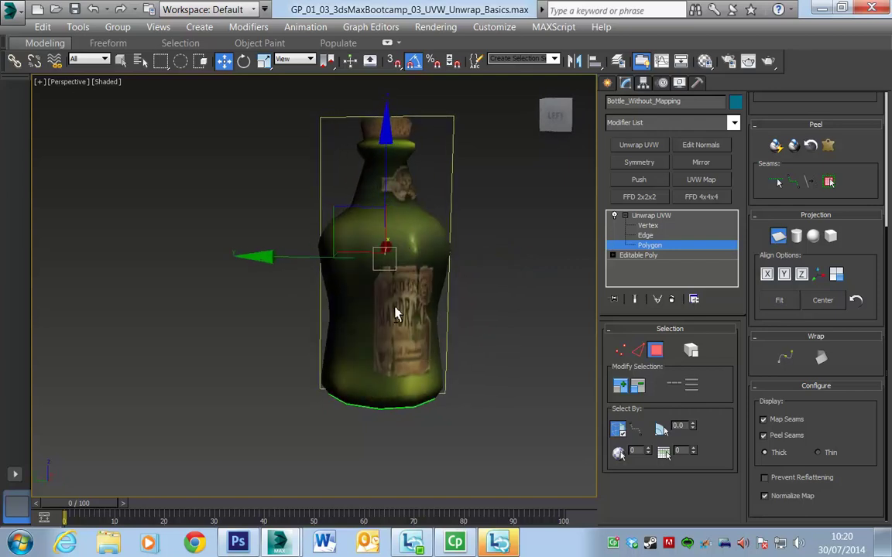
mouse_move(482, 346)
alt+middle_down()
mouse_move(304, 348)
mouse_move(320, 314)
mouse_move(470, 334)
mouse_move(413, 225)
mouse_move(358, 189)
mouse_move(468, 358)
mouse_move(506, 359)
mouse_move(510, 372)
mouse_move(462, 352)
mouse_move(474, 362)
alt+middle_up()
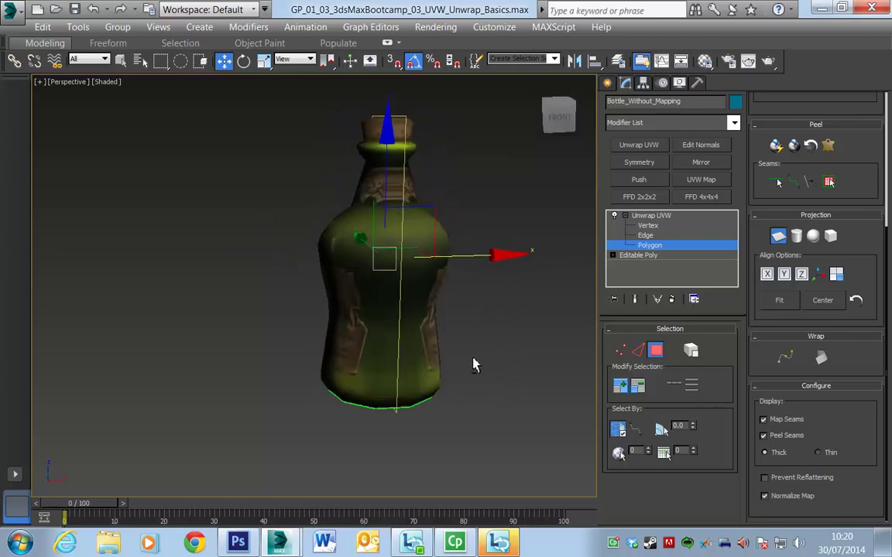
Try a spherical and then a box projection on the bottle, and inspect the seams around it.
click(813, 237)
alt+middle_drag(410, 389, 464, 376)
click(832, 238)
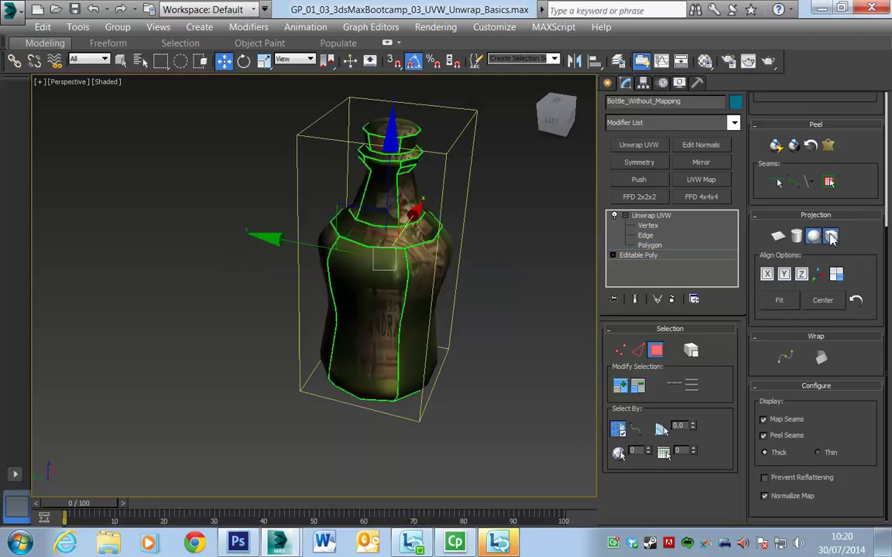
alt+middle_drag(336, 323, 404, 303)
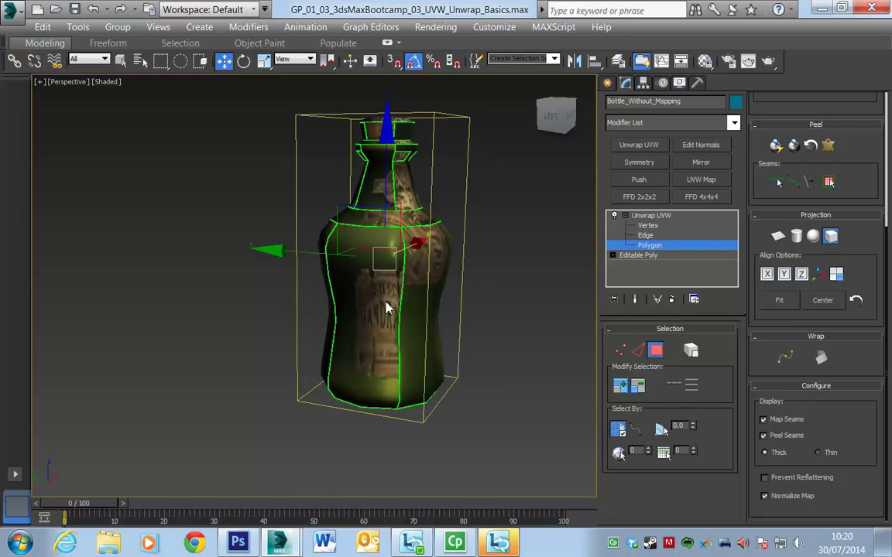
alt+middle_drag(348, 331, 364, 333)
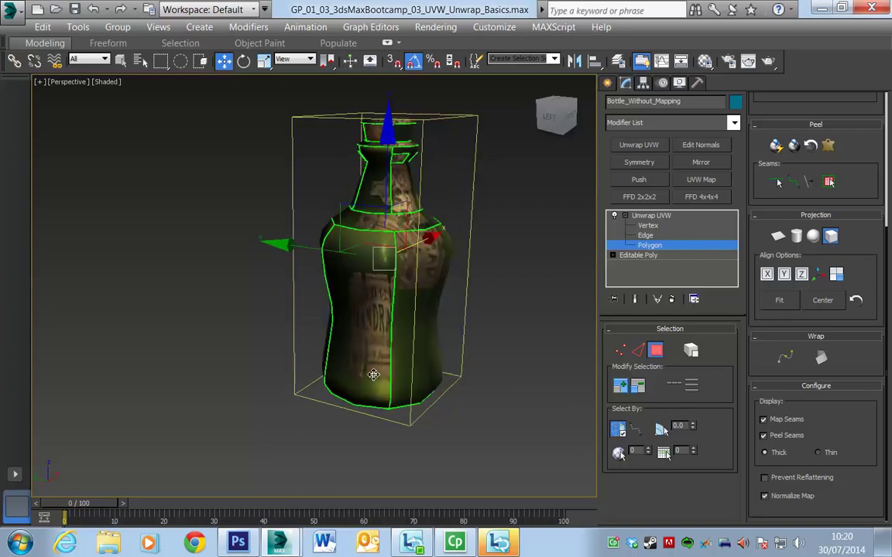
alt+middle_drag(522, 342, 507, 417)
alt+middle_drag(373, 297, 368, 372)
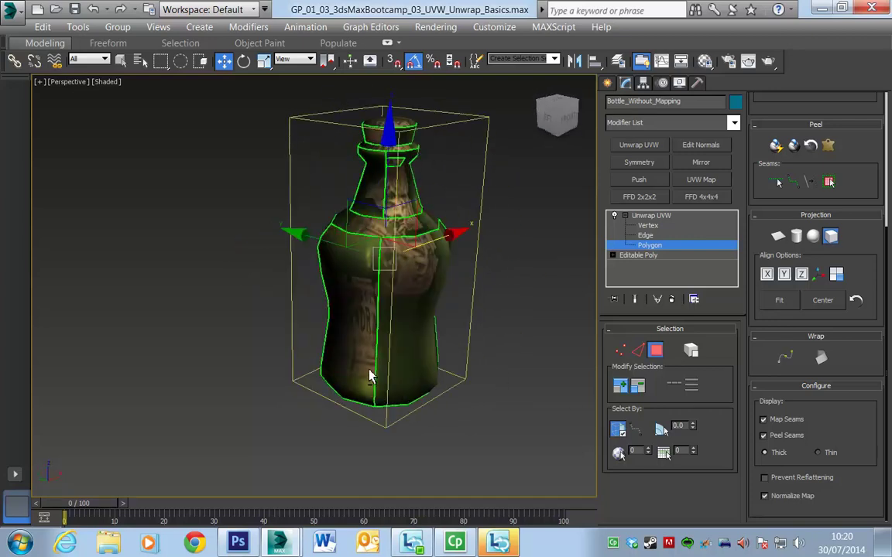
Apply a cylindrical projection to the bottle's polygons and align it to the Z axis.
click(796, 237)
alt+middle_drag(503, 374, 479, 319)
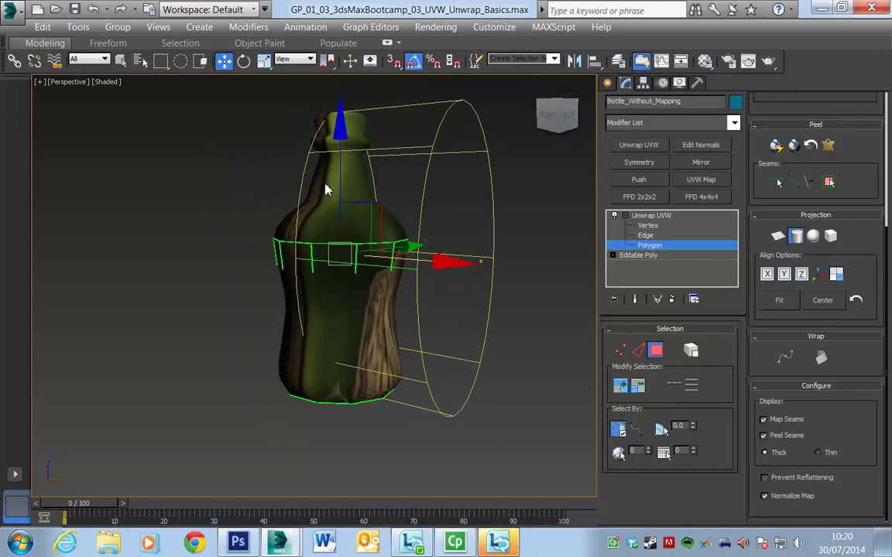
alt+middle_drag(437, 289, 487, 347)
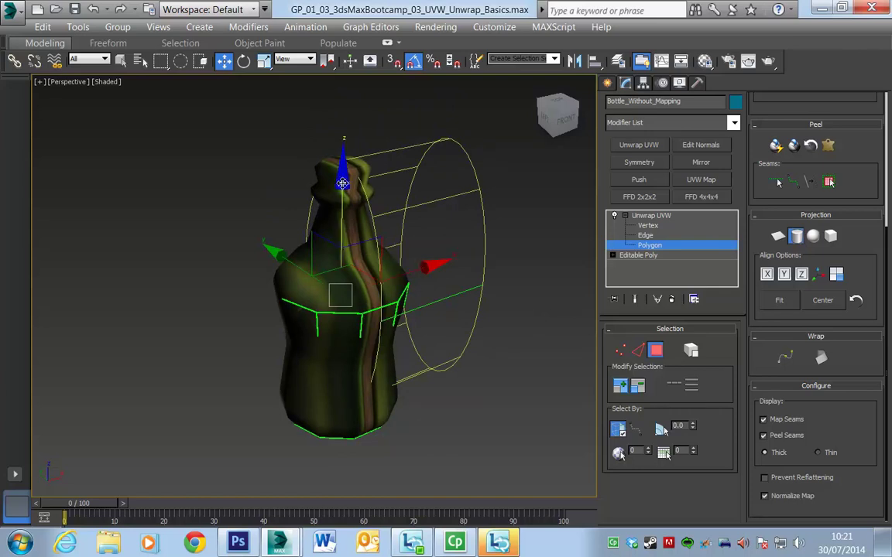
alt+middle_drag(475, 350, 442, 380)
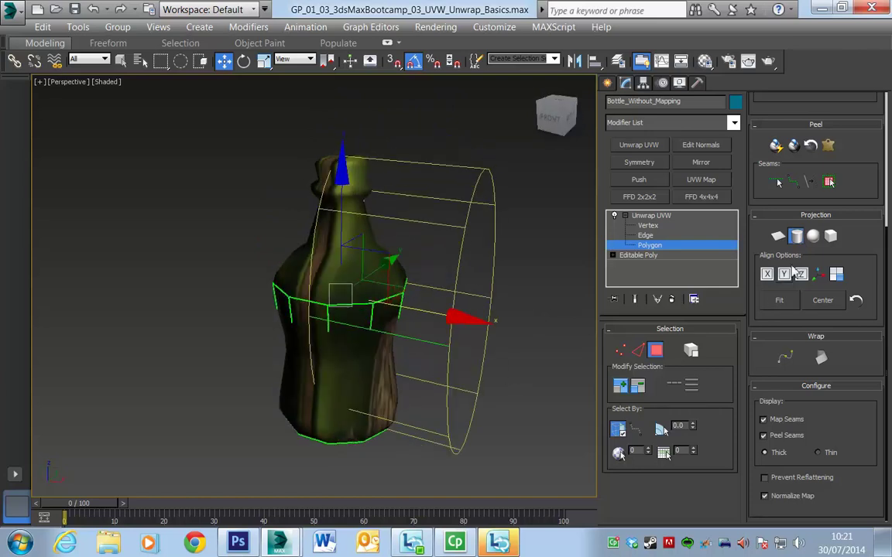
click(797, 238)
click(804, 275)
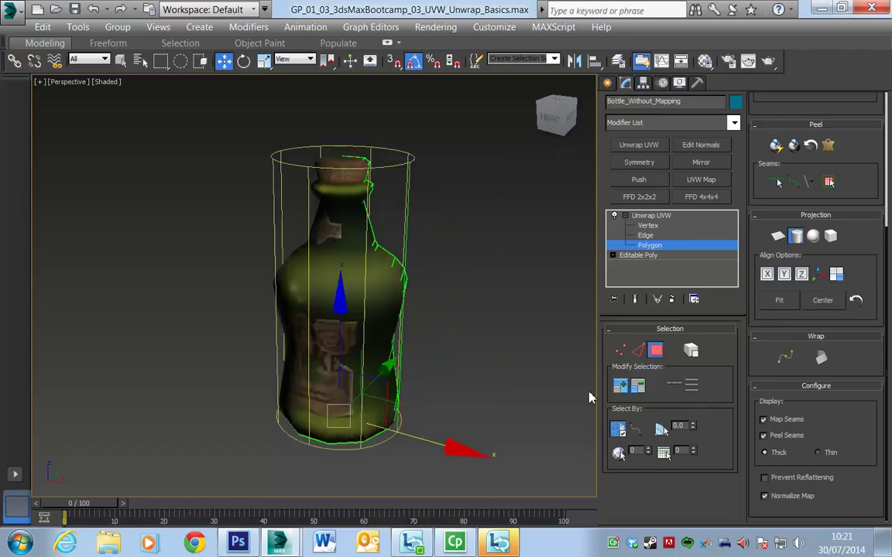
alt+middle_drag(459, 363, 543, 334)
Try rotating the bottle's cylindrical projection gizmo, then undo the rotation.
mouse_move(352, 292)
mouse_down()
mouse_move(374, 143)
mouse_move(364, 256)
mouse_move(378, 207)
mouse_move(376, 233)
mouse_move(360, 326)
mouse_move(360, 307)
mouse_up()
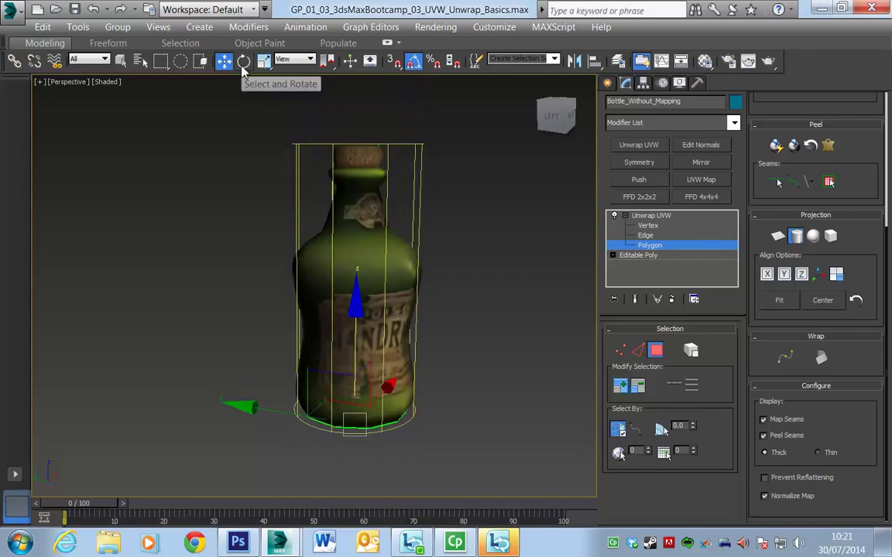
click(244, 60)
mouse_move(426, 339)
mouse_down()
mouse_move(373, 267)
mouse_move(422, 333)
mouse_up()
key(ctrl+z)
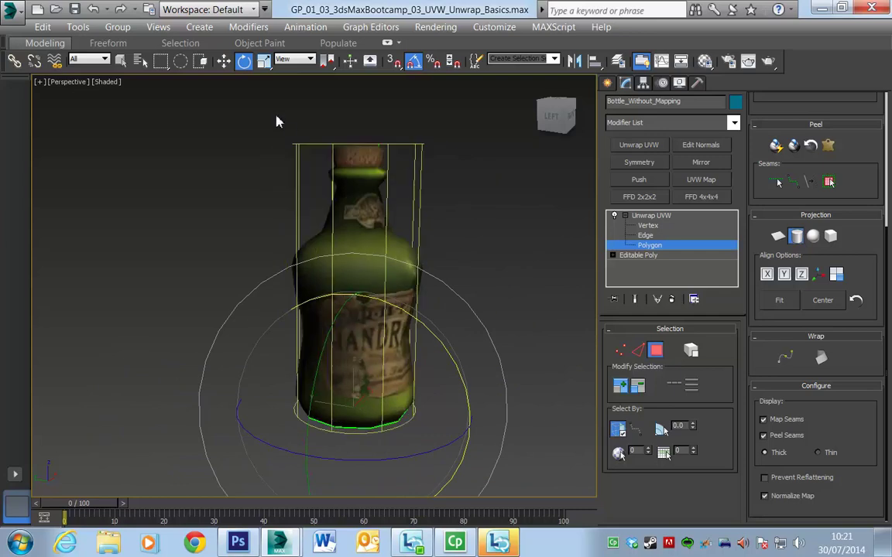
Try scaling the bottle's cylindrical projection gizmo, then undo the scaling.
click(265, 61)
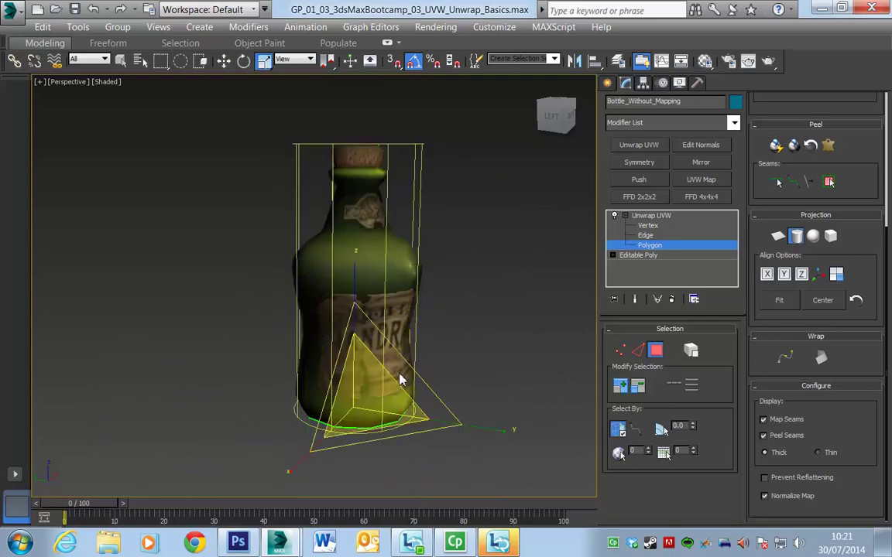
drag(377, 354, 371, 425)
key(ctrl+z)
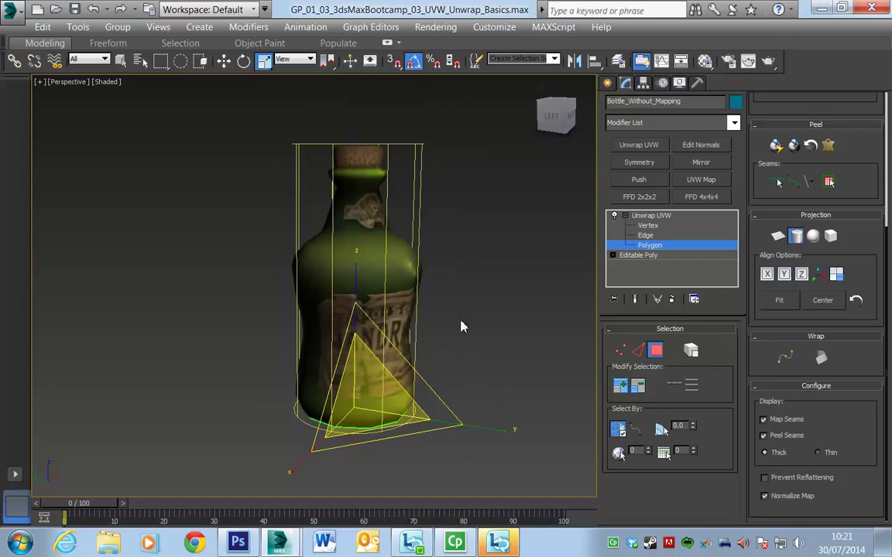
Show the whole bottle in the Front view with edged faces displayed.
alt+middle_drag(556, 282, 492, 277)
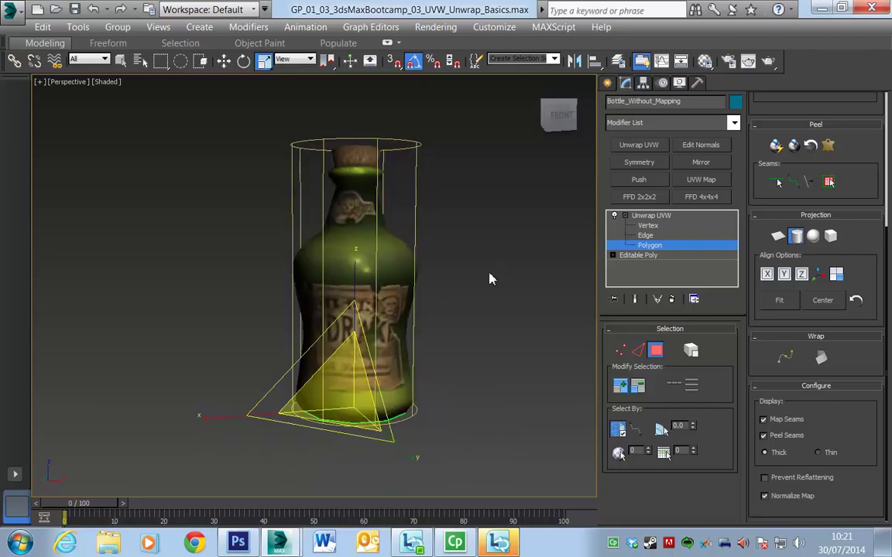
key(f)
middle_drag(466, 358, 332, 318)
scroll(472, 303, up, 5)
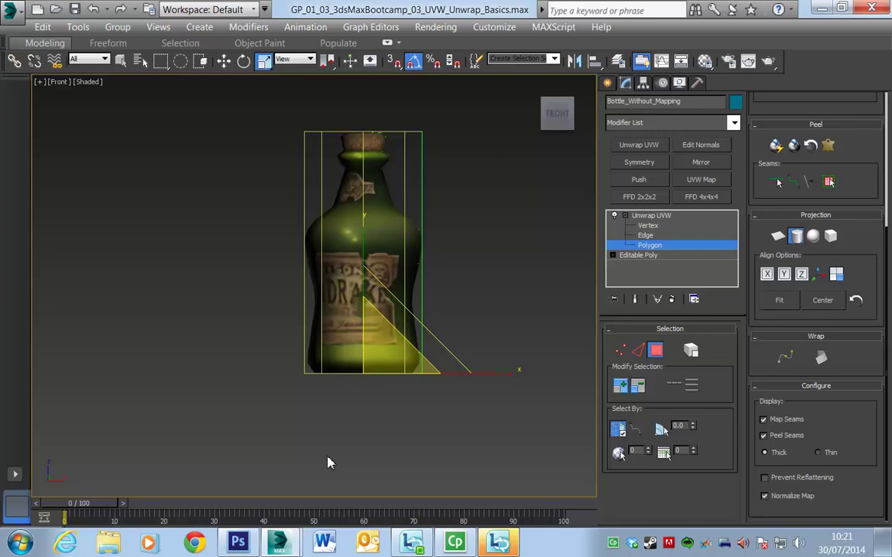
key(F4)
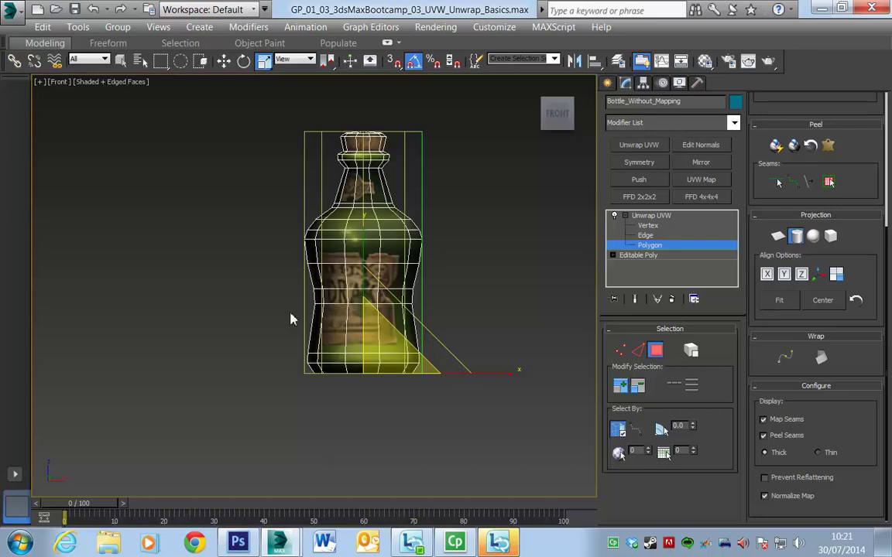
Rotate the bottle's cylindrical projection gizmo around its vertical axis until the label faces the front, then exit polygon sub-object mode.
click(243, 62)
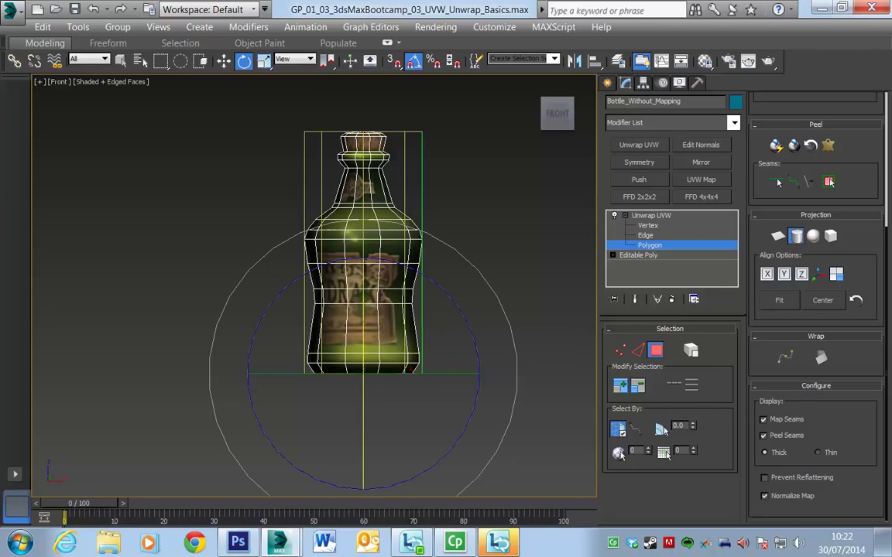
drag(341, 374, 449, 374)
drag(387, 374, 341, 374)
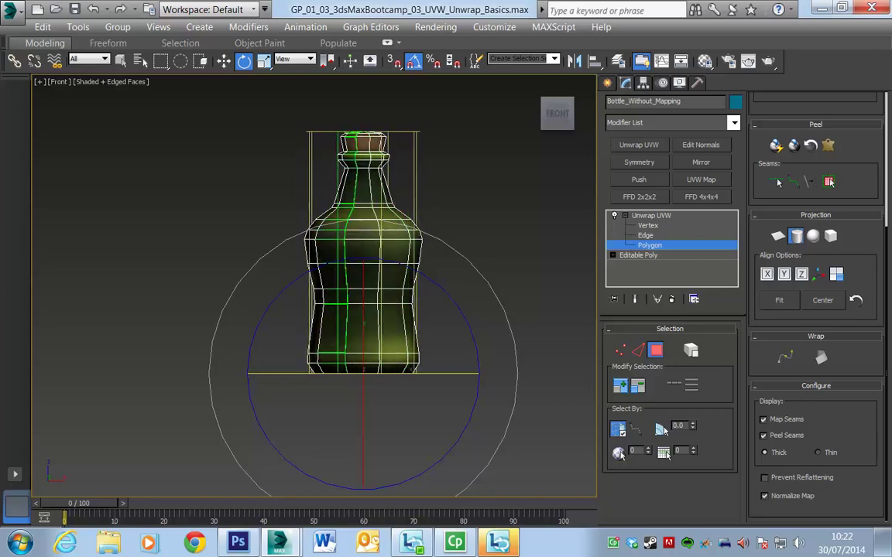
drag(341, 374, 387, 373)
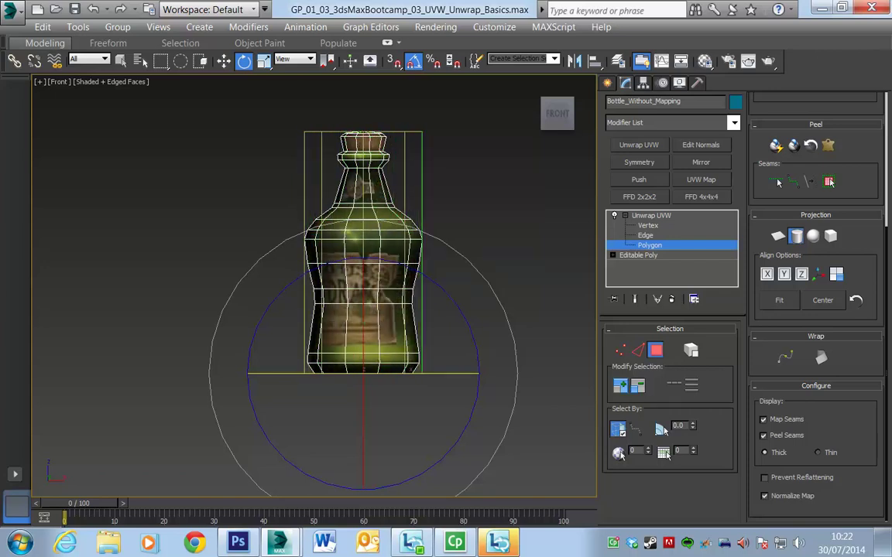
drag(387, 373, 430, 374)
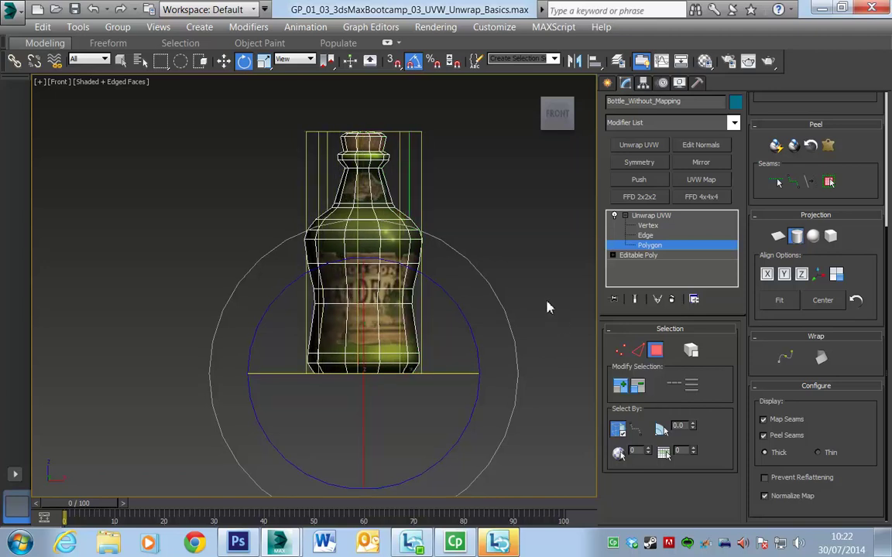
click(617, 218)
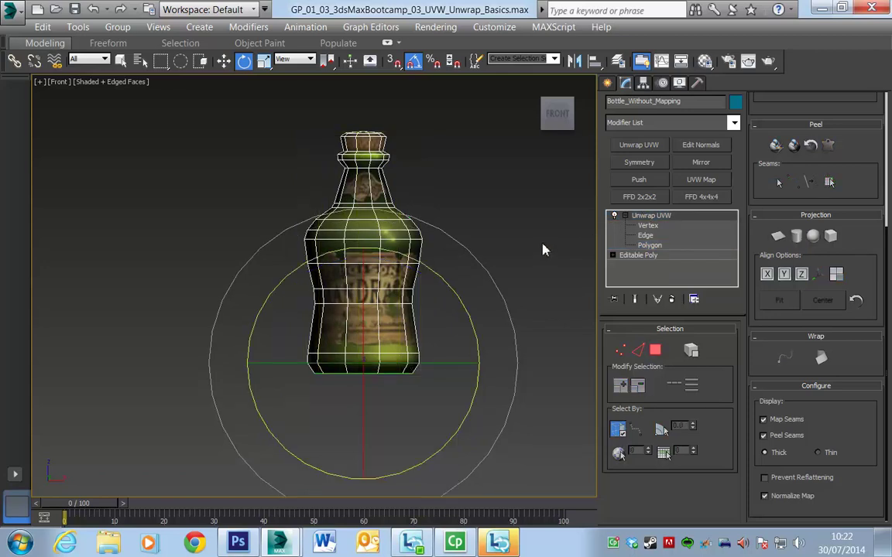
Deselect the bottle and turn off edged faces to show it in plain shading.
click(539, 263)
key(F4)
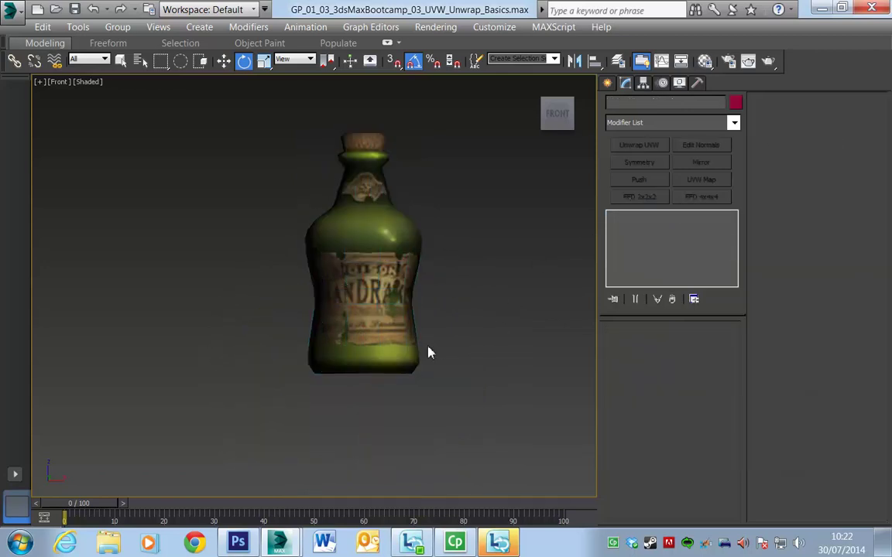
mouse_move(399, 361)
alt+middle_down()
mouse_move(444, 373)
mouse_move(414, 358)
mouse_move(482, 370)
mouse_move(457, 341)
alt+middle_up()
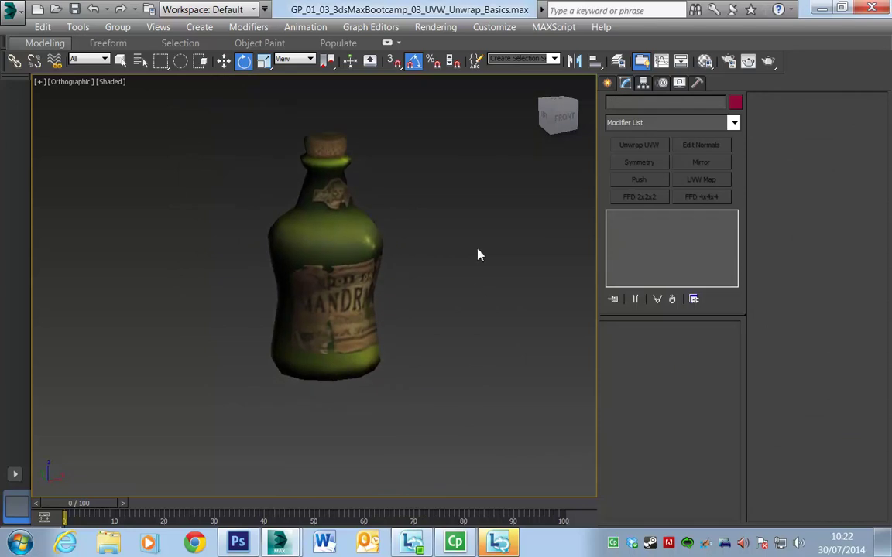
End the bottle's isolation and isolate the Without_Mapping picture frame together with its bottle.
right_click(456, 253)
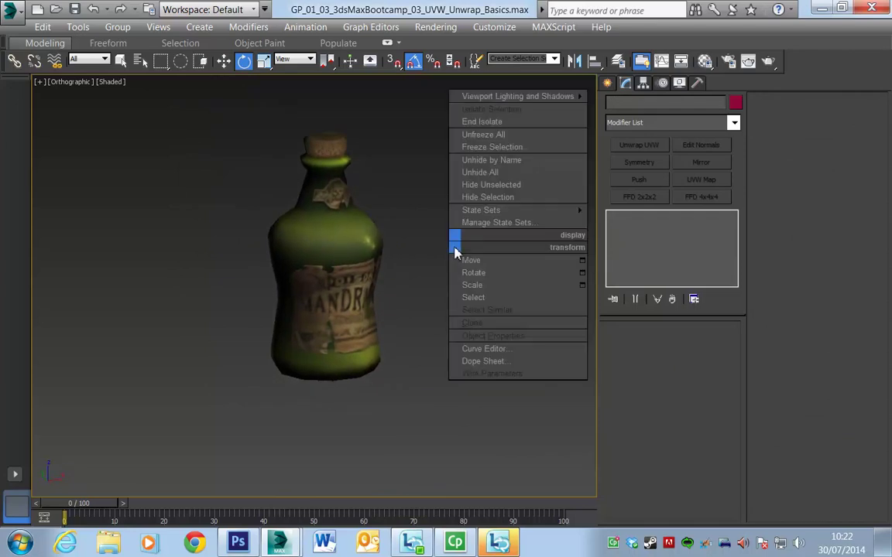
click(474, 122)
scroll(429, 437, down, 5)
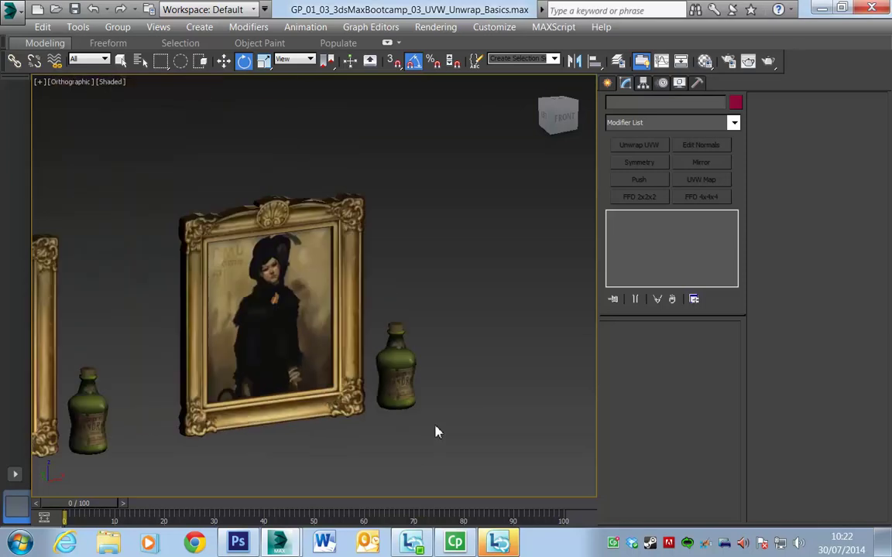
scroll(465, 371, up, 3)
drag(480, 424, 217, 286)
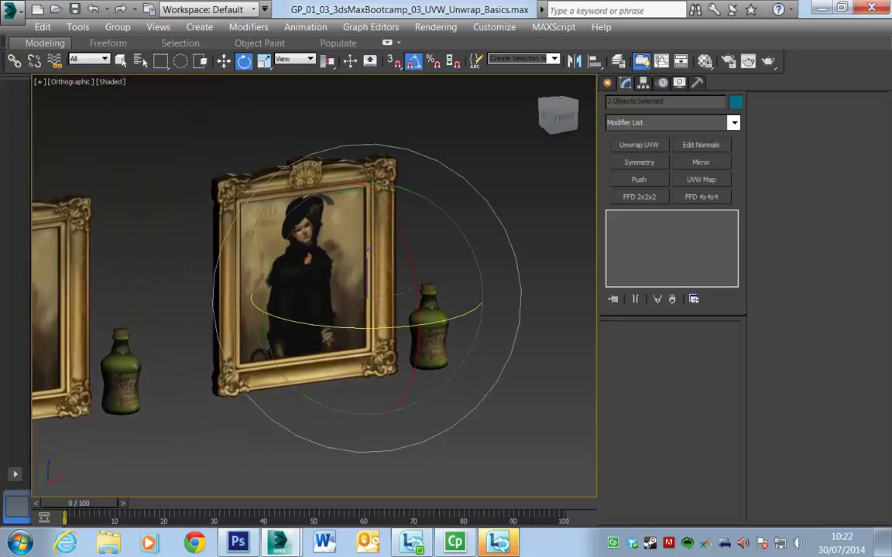
right_click(532, 195)
click(561, 58)
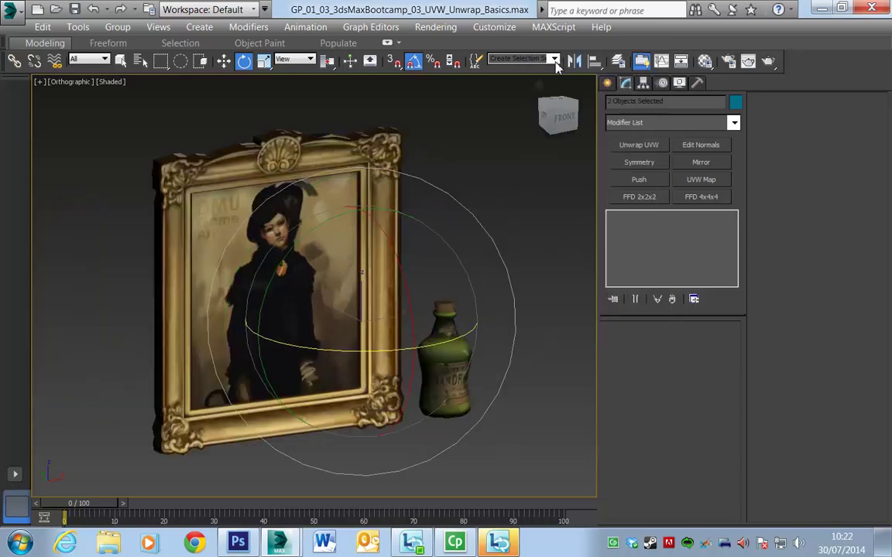
Switch the viewport to Perspective and deselect the isolated frame and bottle.
alt+middle_drag(502, 430, 448, 360)
key(p)
scroll(474, 415, down, 4)
click(497, 416)
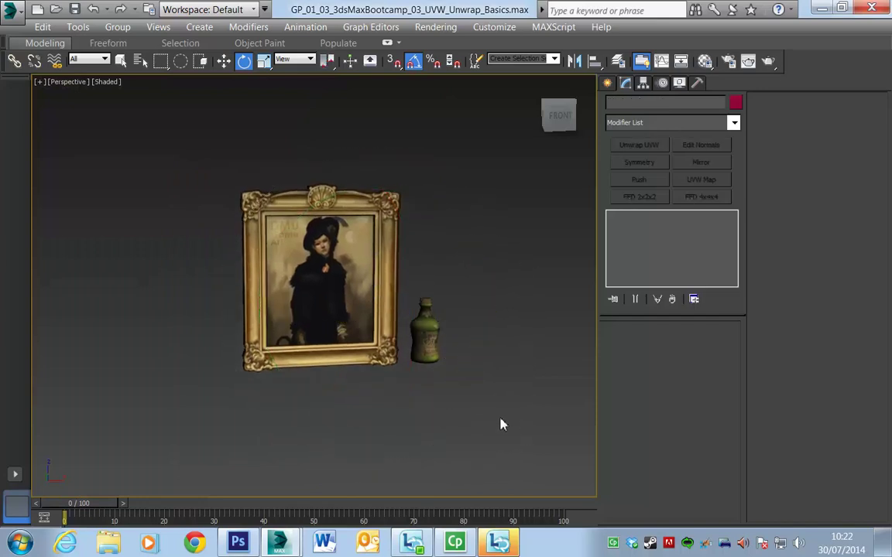
alt+middle_drag(507, 415, 515, 415)
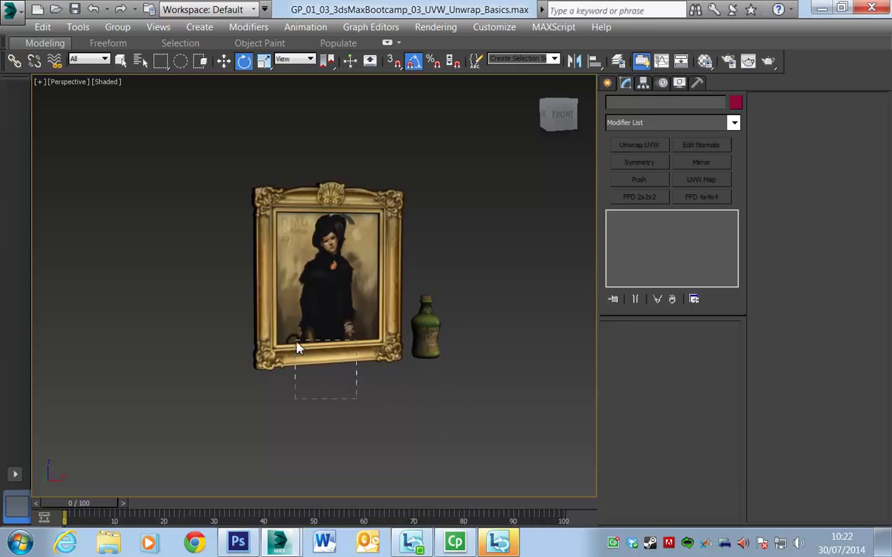
Collapse the whole modifier stack of Picture_Frame_Without_Mapping to an Editable Poly.
drag(298, 348, 297, 346)
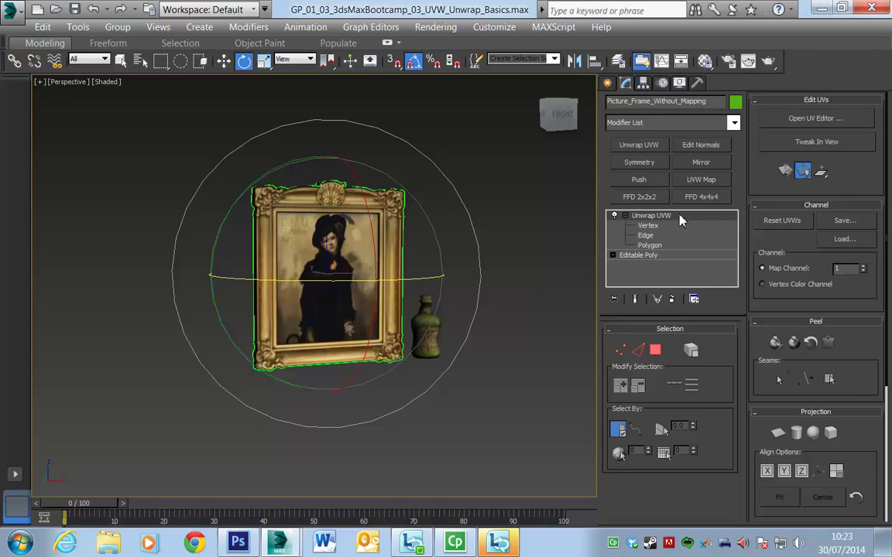
right_click(680, 220)
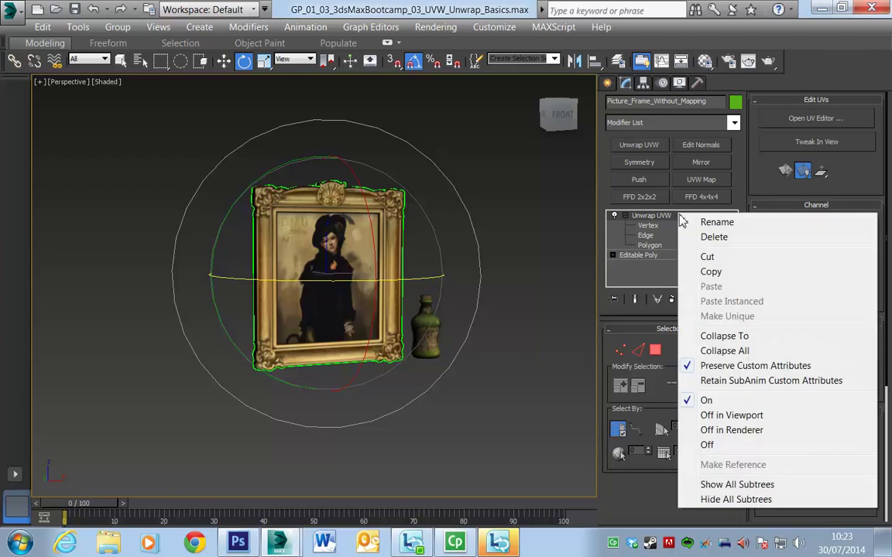
click(716, 352)
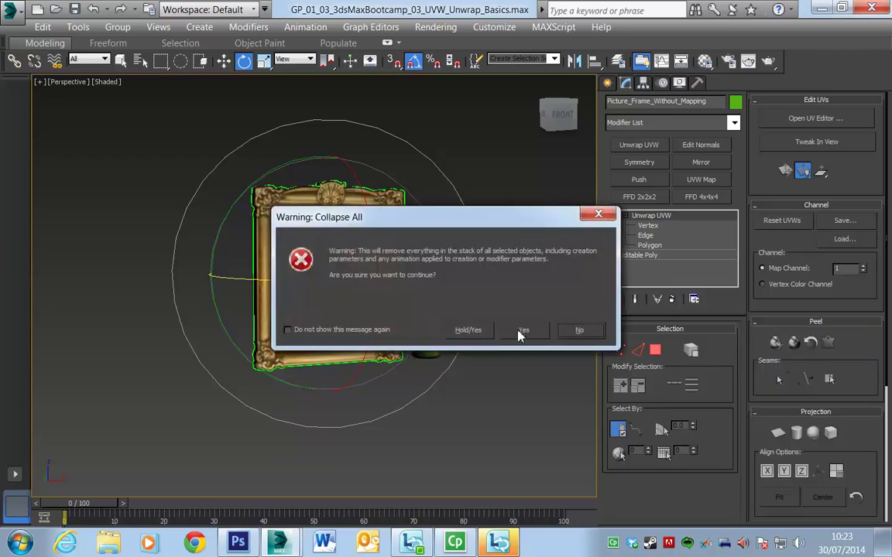
click(512, 331)
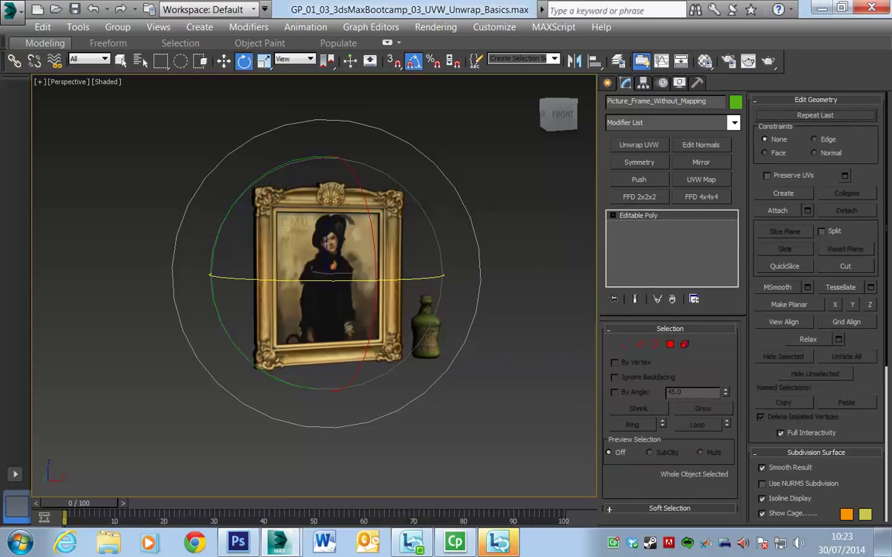
Collapse the whole modifier stack of Bottle_Without_Mapping to an Editable Poly.
click(430, 353)
click(638, 145)
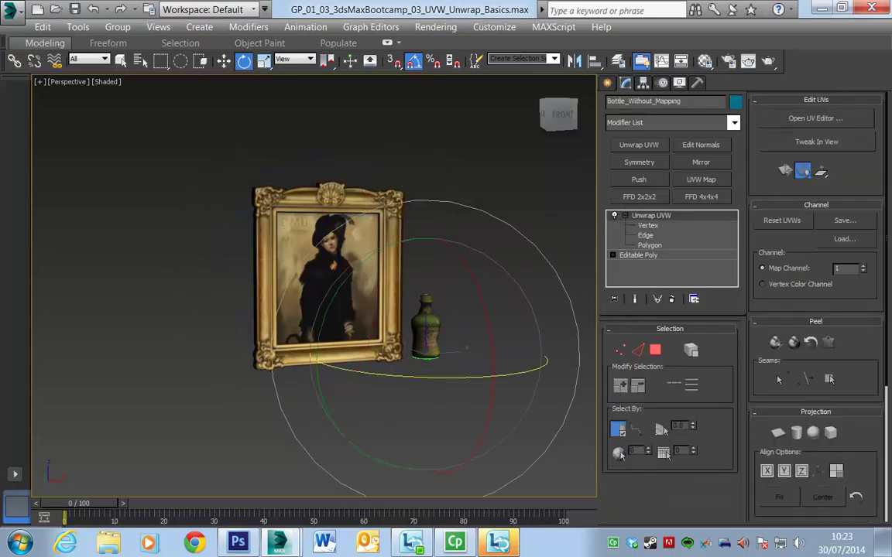
right_click(647, 224)
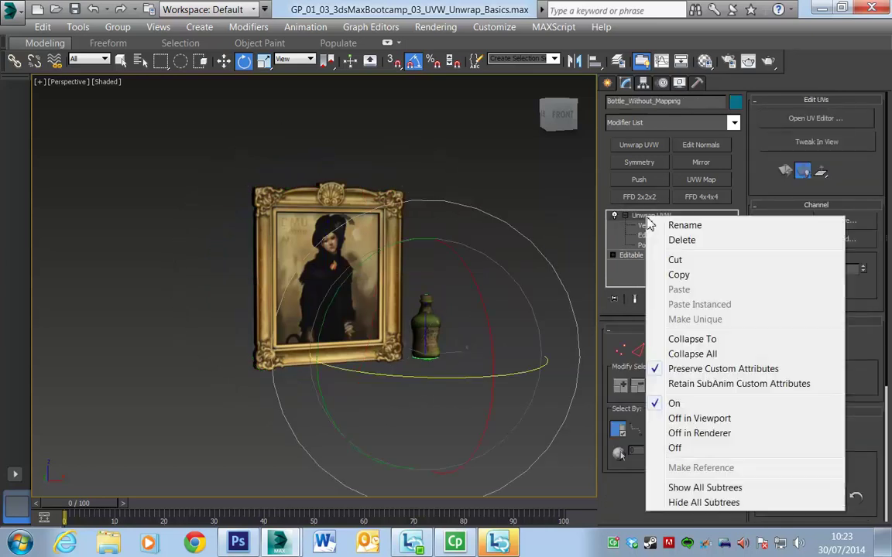
click(688, 355)
click(523, 331)
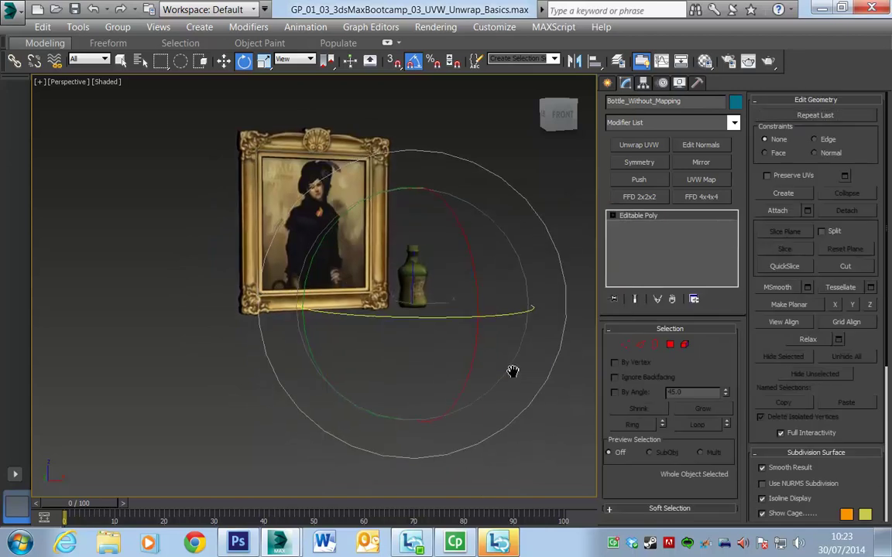
Examine the textured picture frame and bottle from several angles and locate Unwrap UVW among the available modifiers.
alt+middle_drag(480, 349, 466, 401)
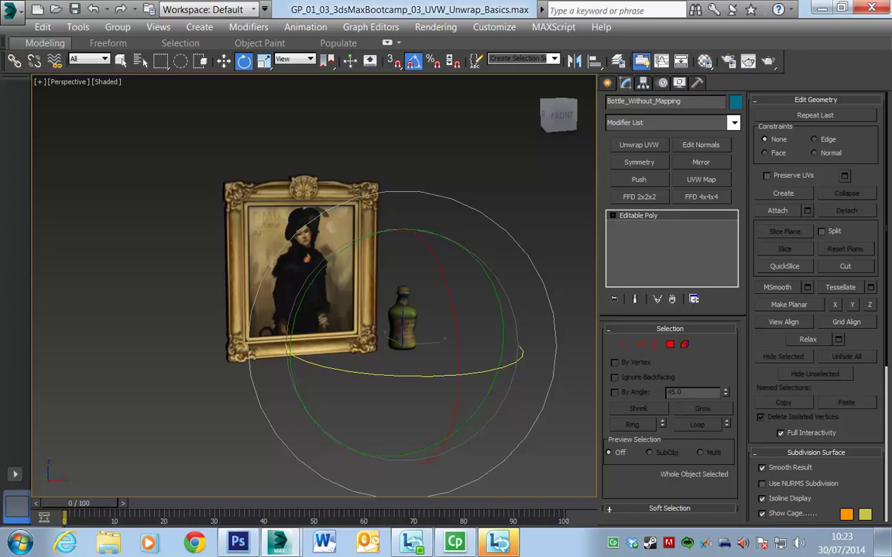
mouse_move(462, 396)
middle_down()
mouse_move(426, 392)
mouse_move(446, 388)
middle_up()
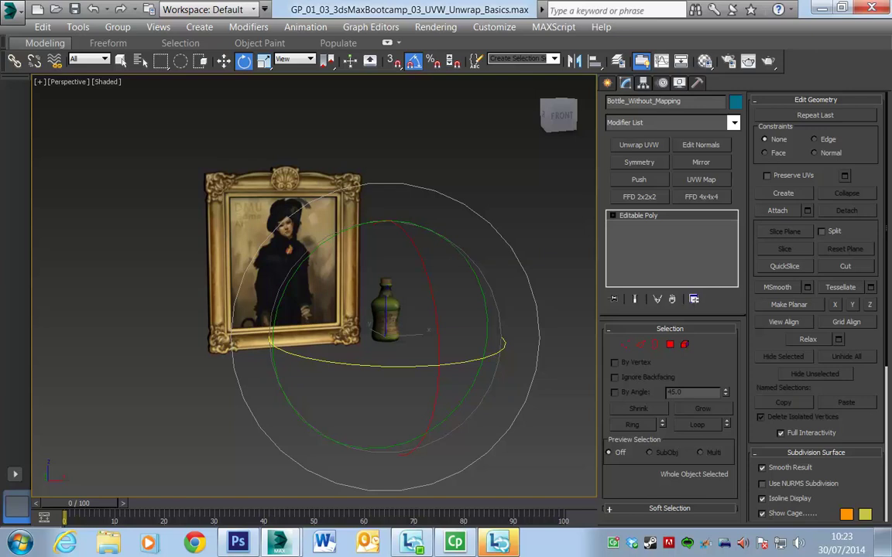
alt+middle_drag(387, 333, 421, 336)
scroll(414, 377, up, 4)
mouse_move(418, 379)
middle_down()
mouse_move(472, 503)
mouse_move(456, 434)
mouse_move(460, 442)
middle_up()
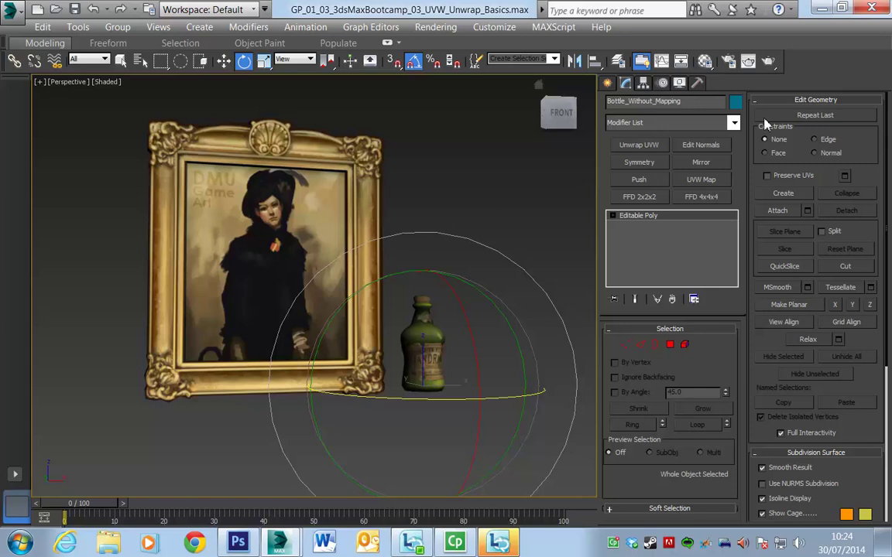
click(735, 126)
drag(733, 233, 755, 486)
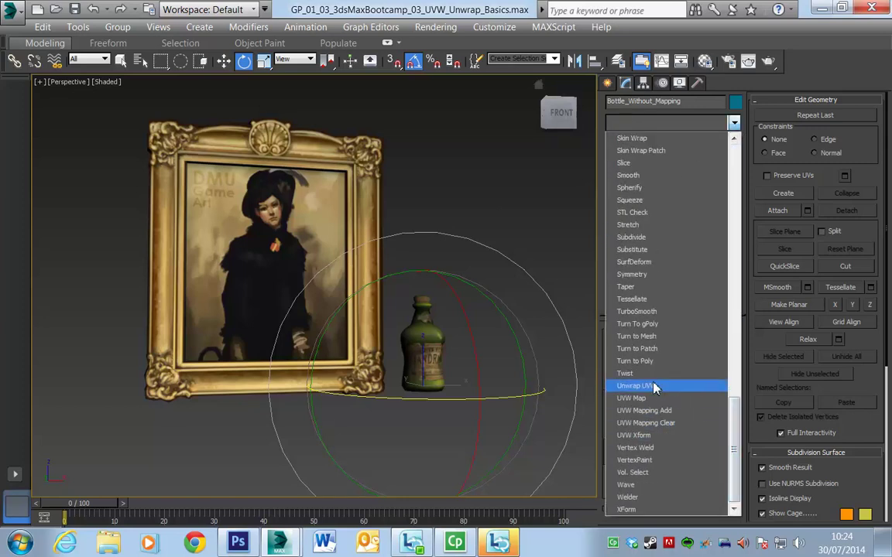
click(565, 258)
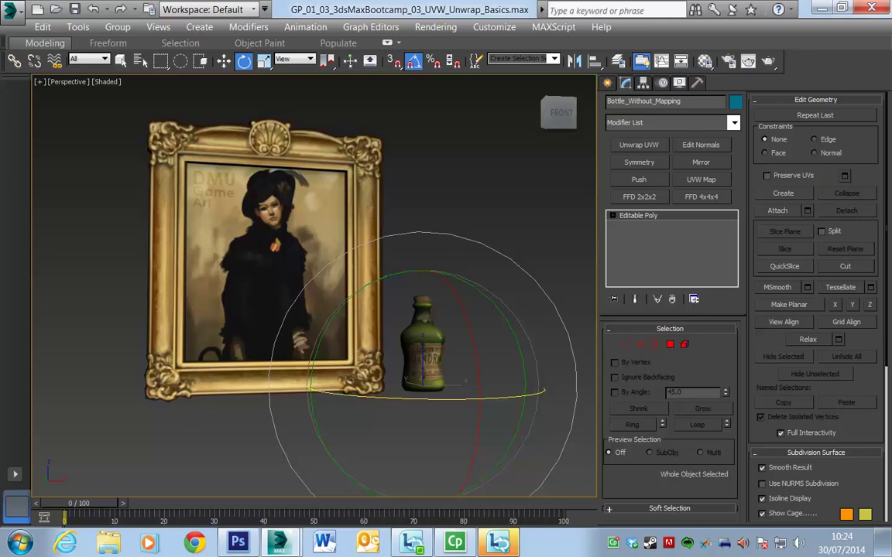
alt+middle_drag(253, 285, 270, 264)
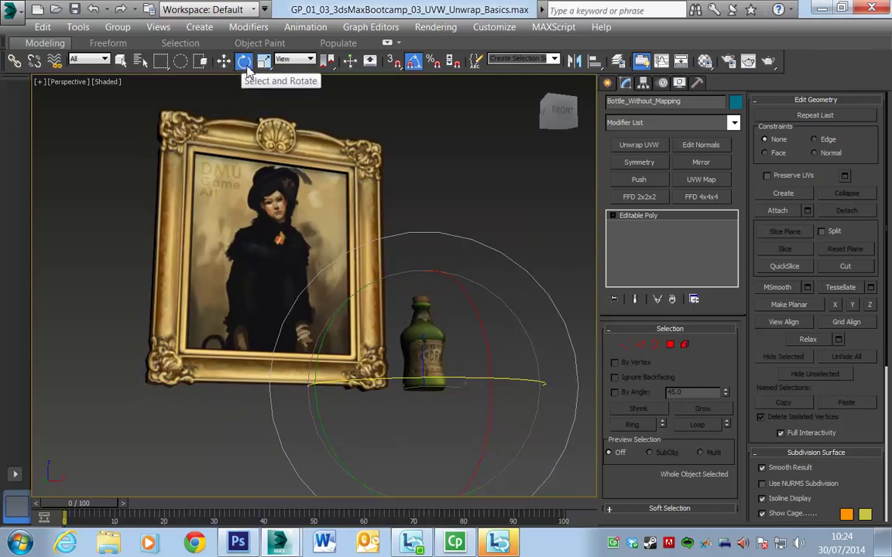
alt+middle_drag(487, 259, 508, 275)
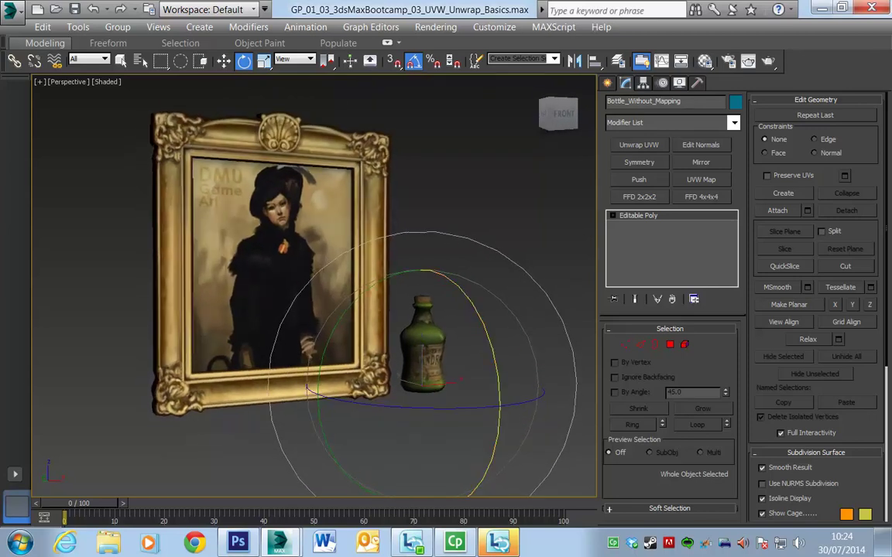